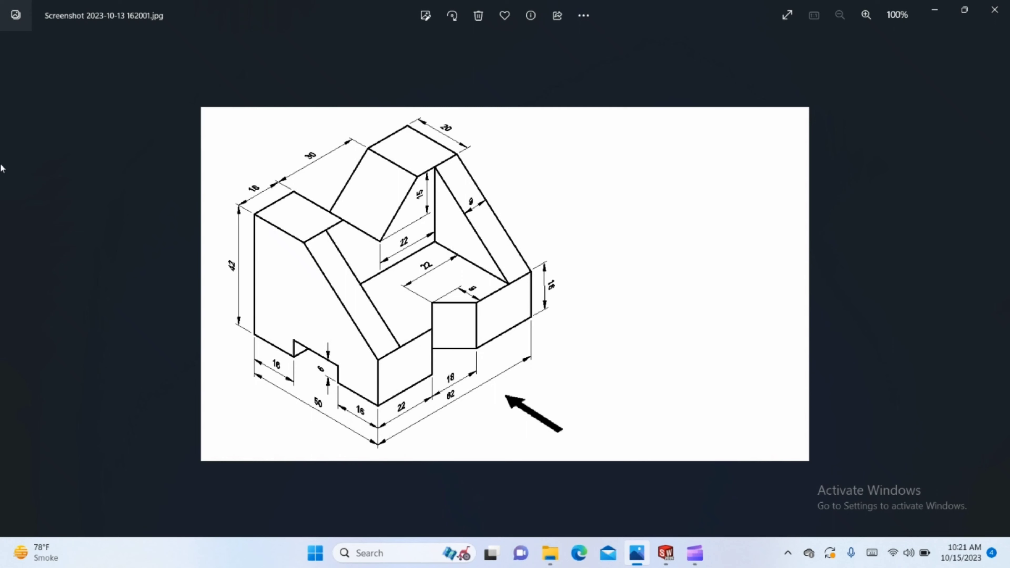
- After reviewing the isometric reference drawing, bring the blank SOLIDWORKS part forward
click(665, 554)
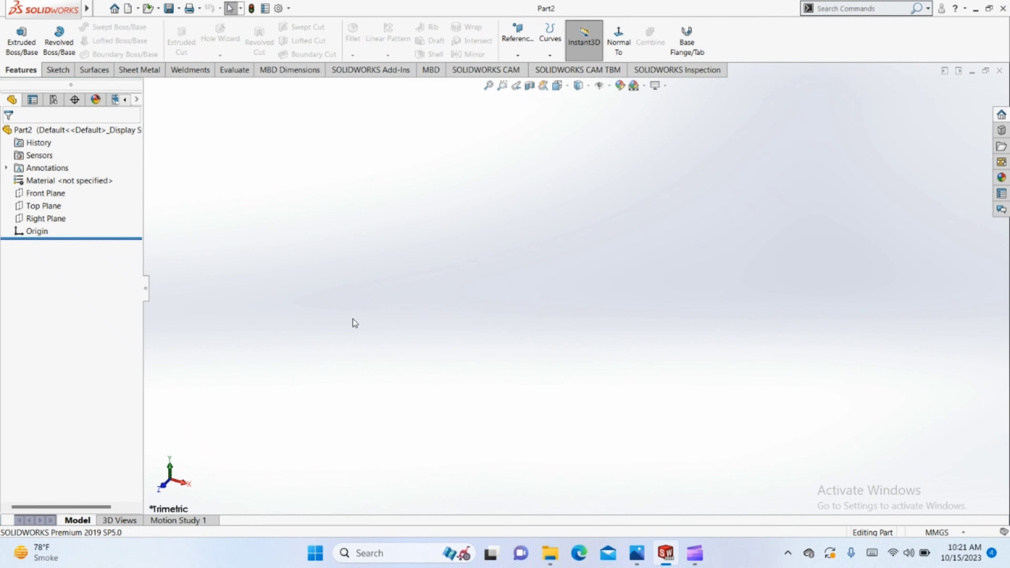
- Start a face-on sketch on the Right Plane with the Line tool active
click(47, 218)
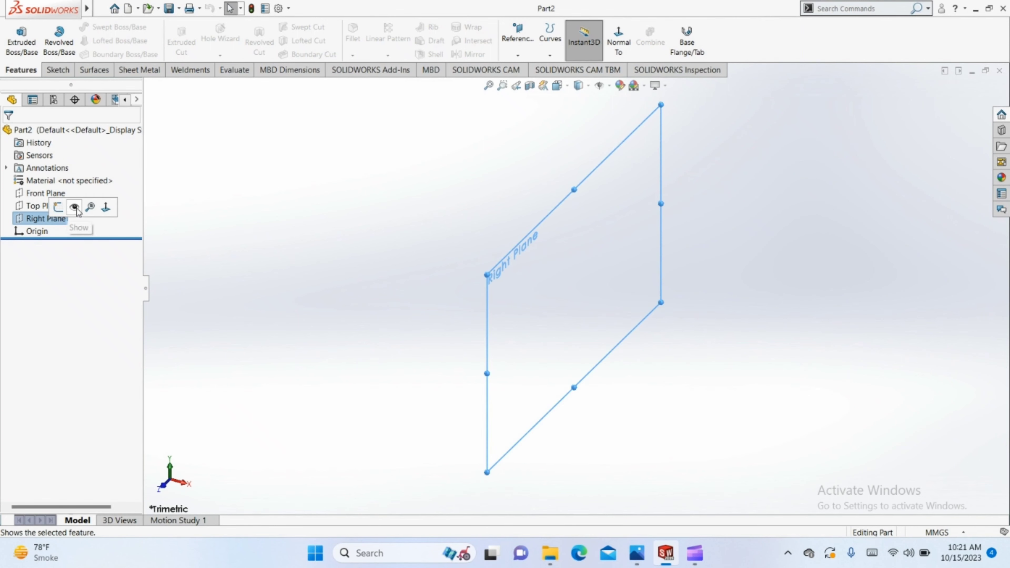
click(111, 212)
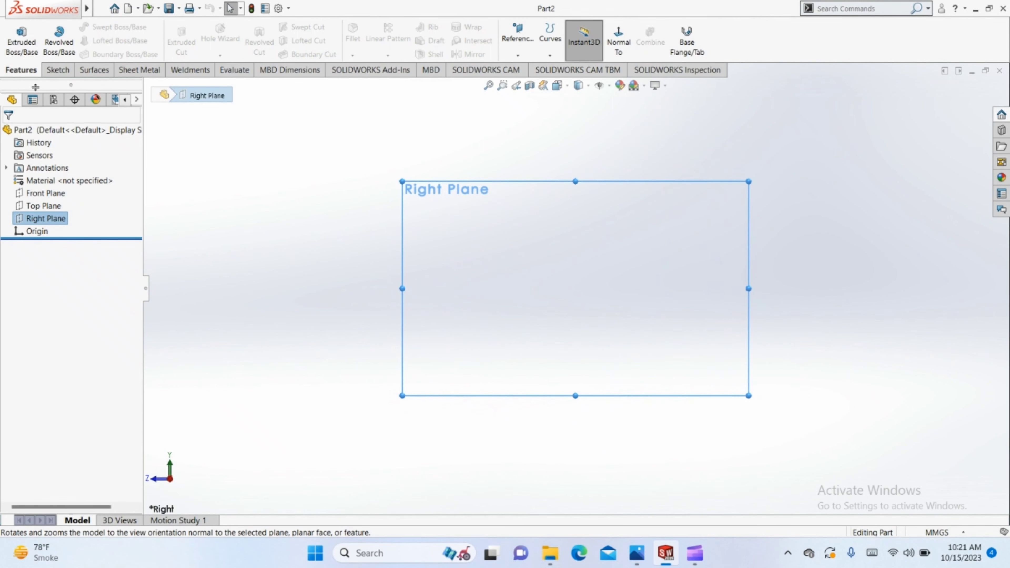
click(55, 70)
click(98, 27)
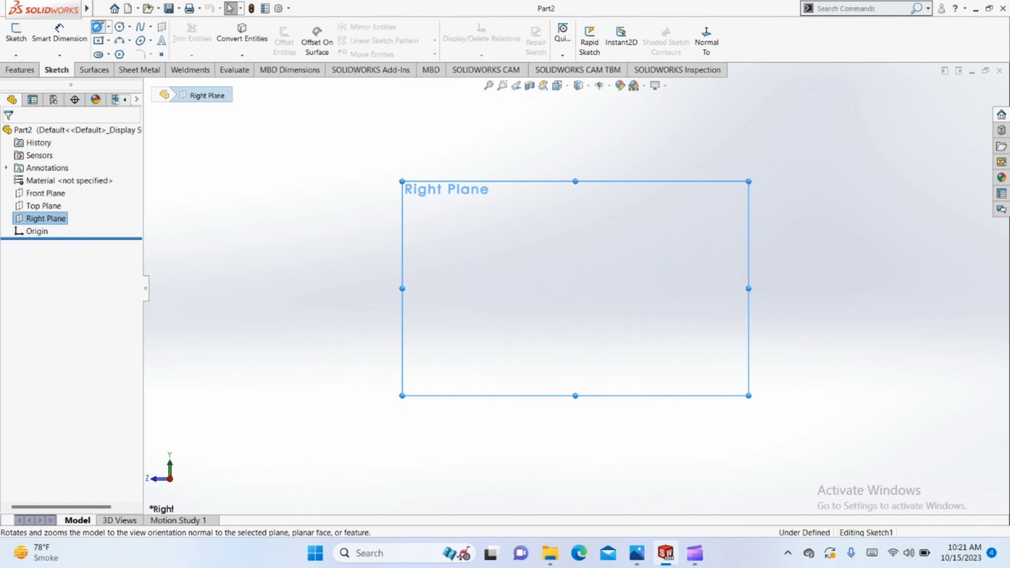
click(432, 229)
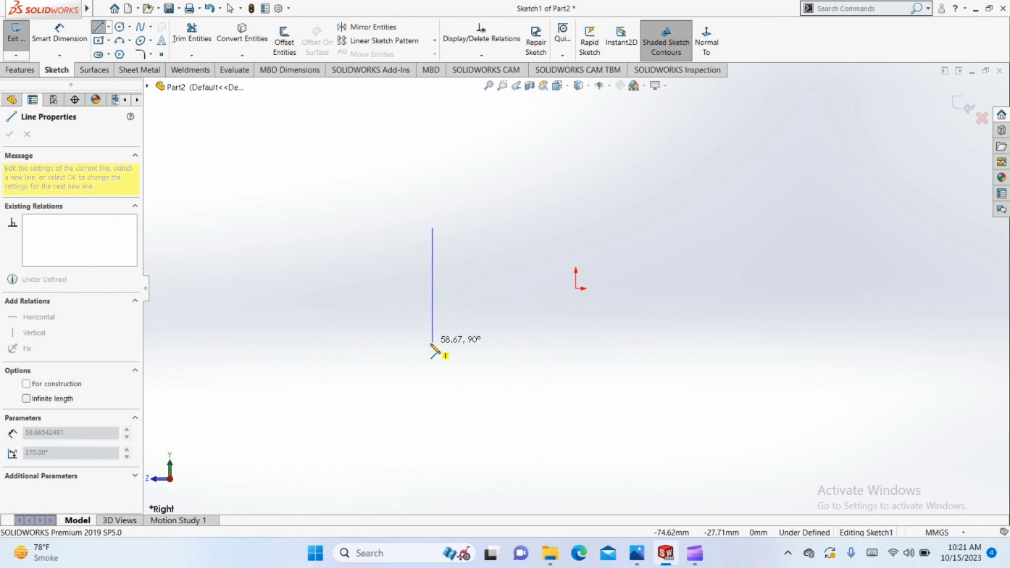
key(Escape)
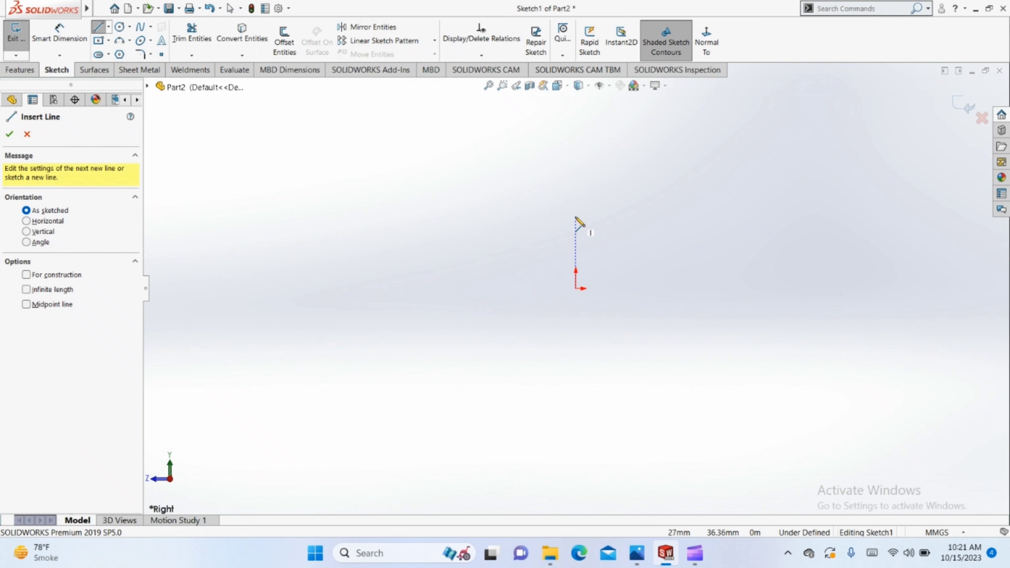
- Draw the profile's left edge, bottom edge and rectangular notch
click(576, 201)
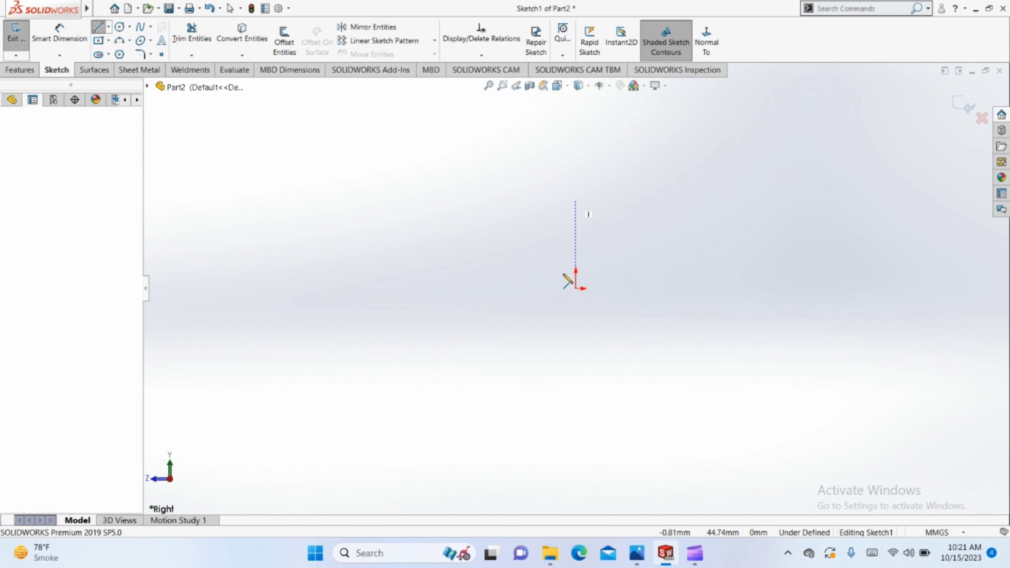
click(576, 288)
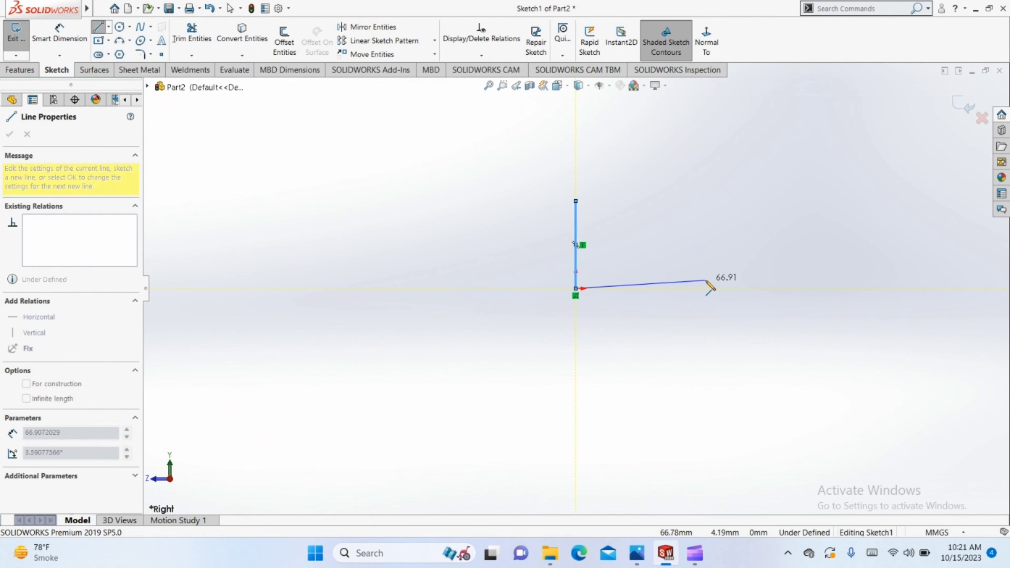
click(622, 288)
click(622, 260)
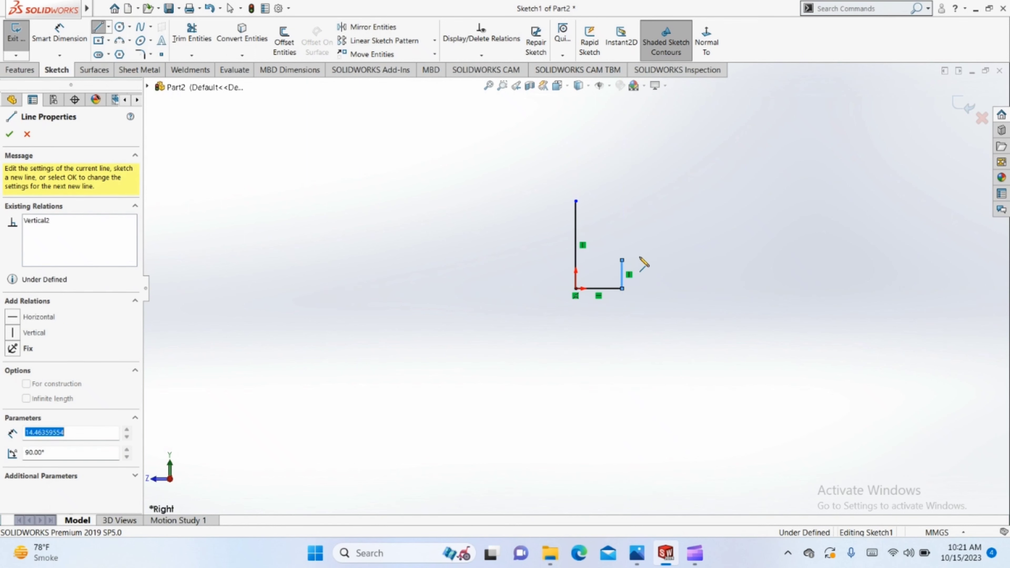
click(667, 260)
click(668, 288)
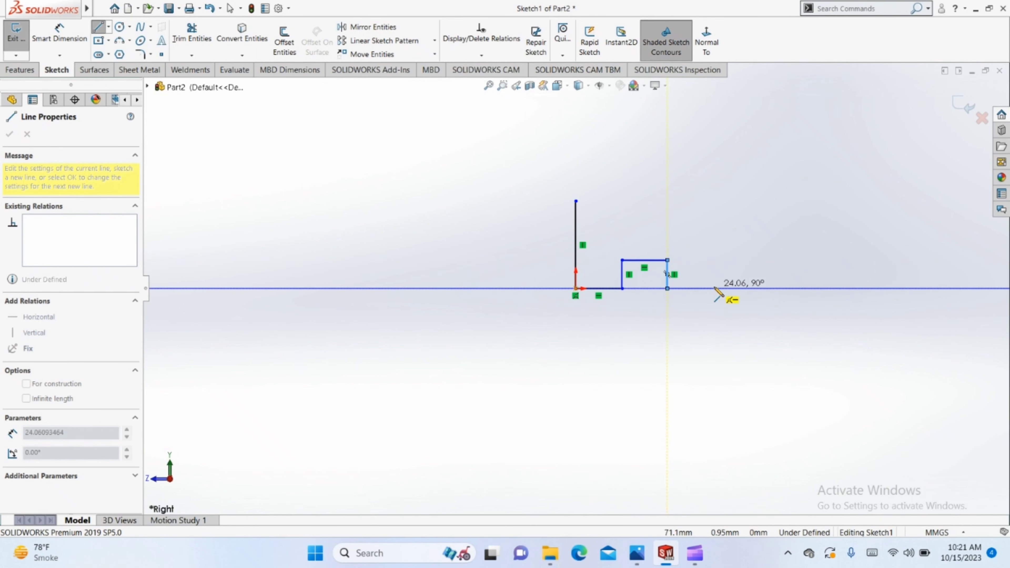
- Finish with the right edge and sloped top, closing the profile at the starting corner
click(720, 288)
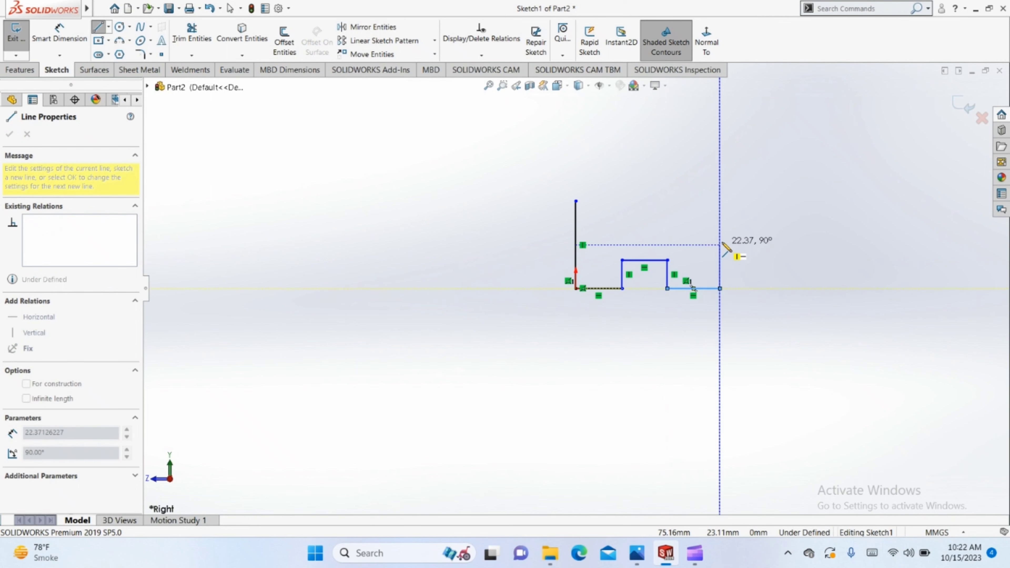
click(720, 234)
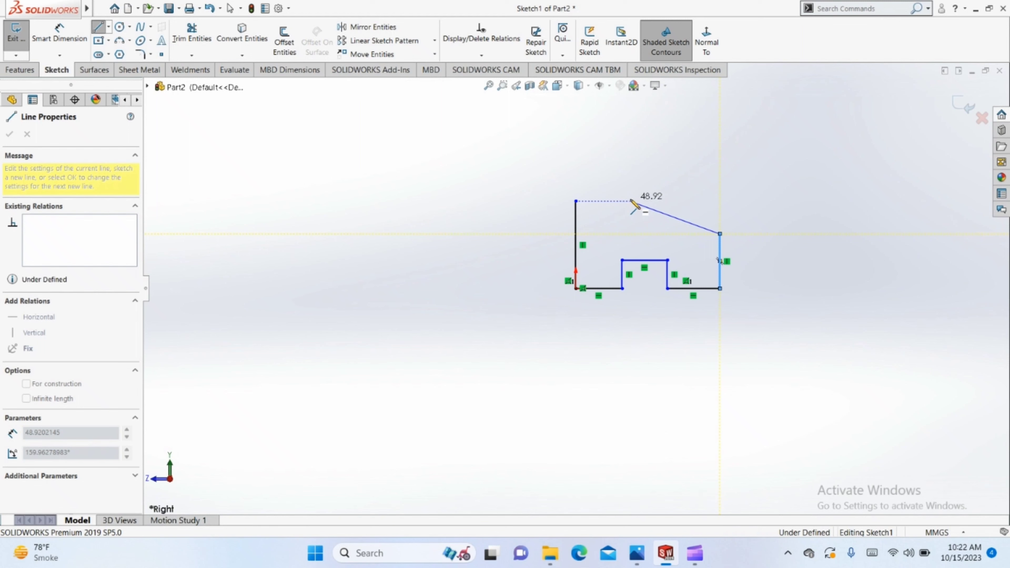
click(630, 201)
click(577, 201)
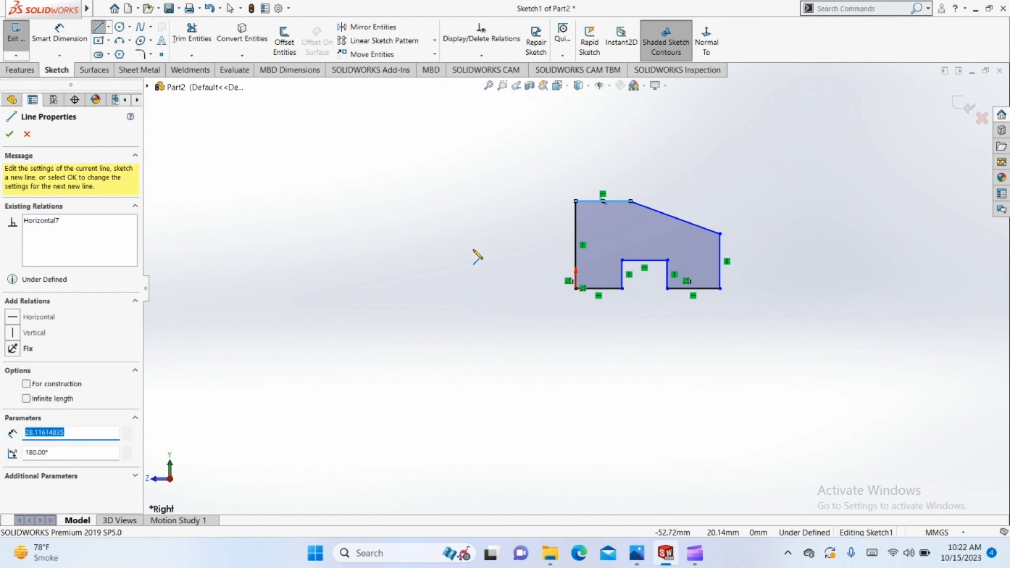
key(Escape)
scroll(526, 246, down, 2)
mouse_move(525, 246)
ctrl+middle_down()
mouse_move(339, 277)
mouse_move(244, 278)
ctrl+middle_up()
ctrl+middle_drag(309, 246, 377, 215)
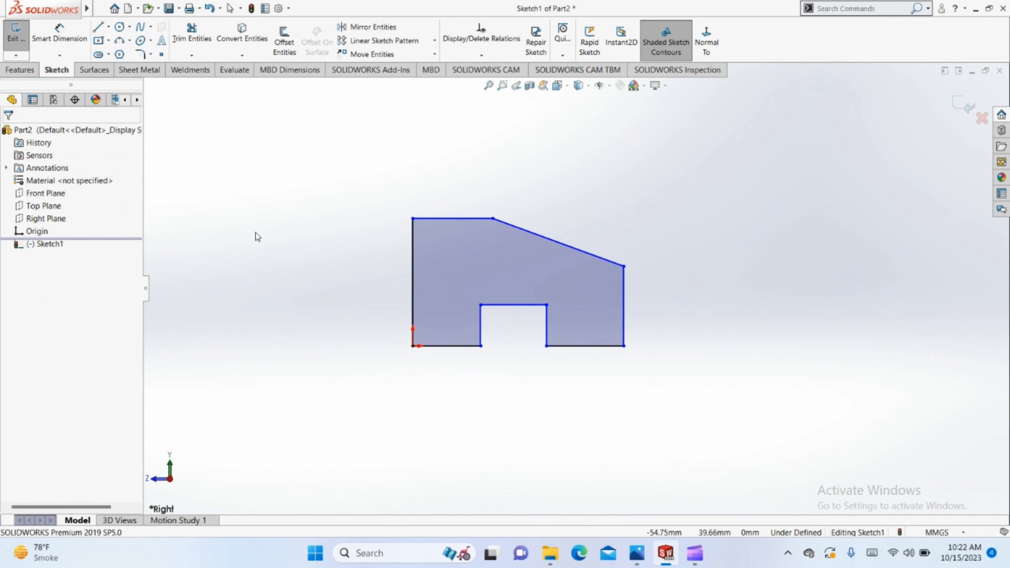
key(alt+Tab)
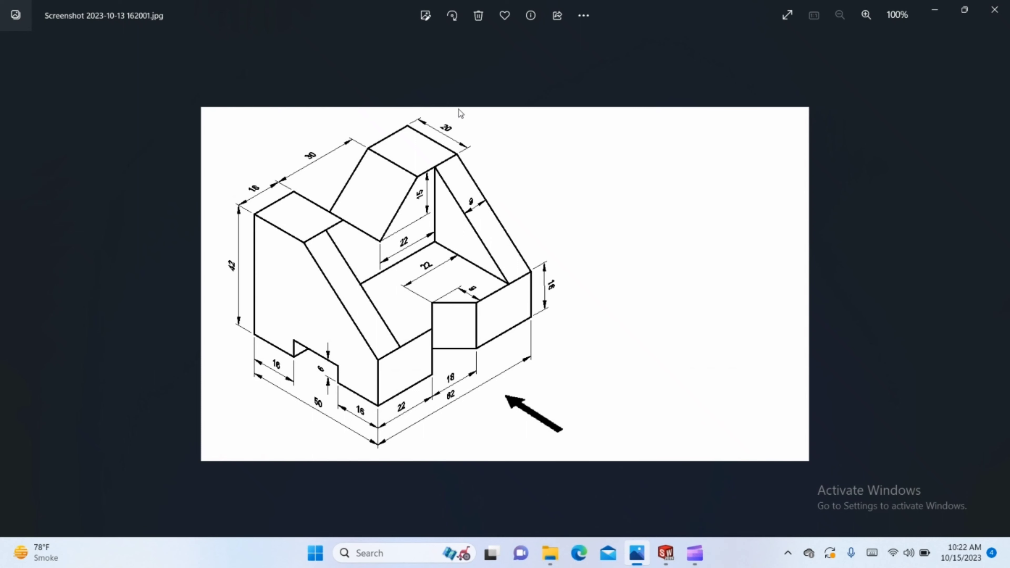
click(636, 559)
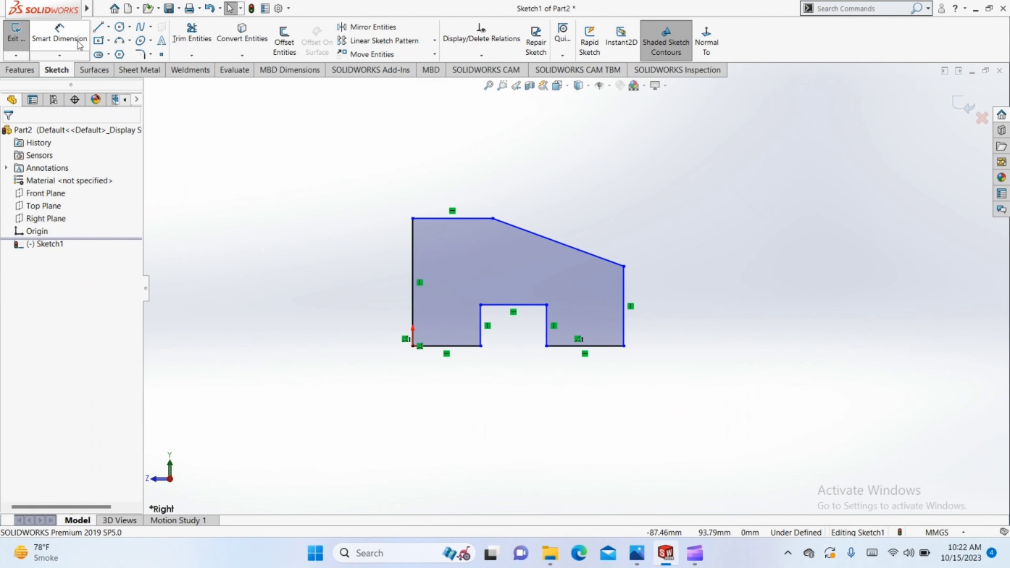
- Dimension the left edge height at 42 mm and the right edge at 16 mm
click(79, 44)
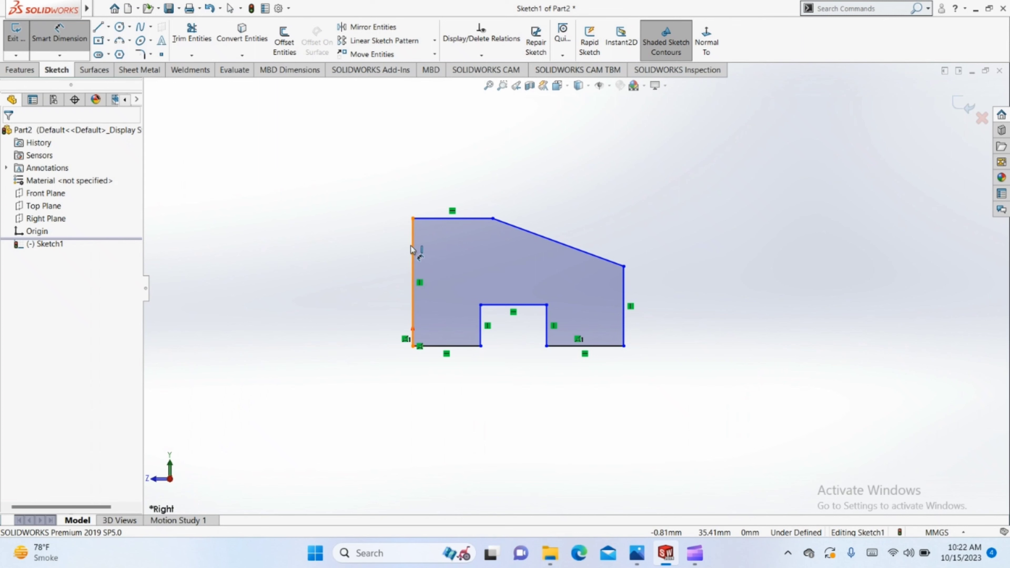
click(414, 255)
click(364, 259)
text(42)
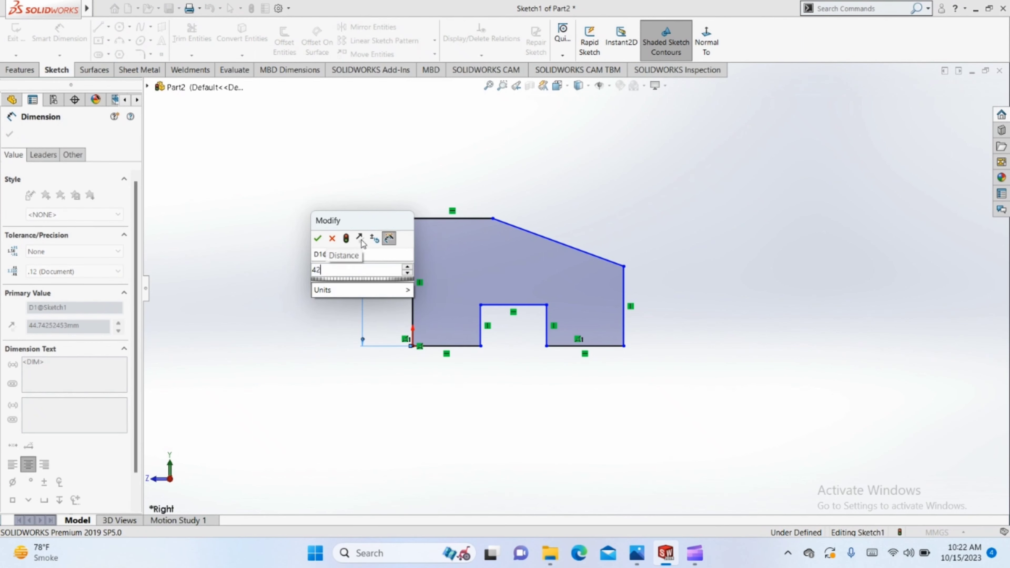
key(Return)
click(624, 329)
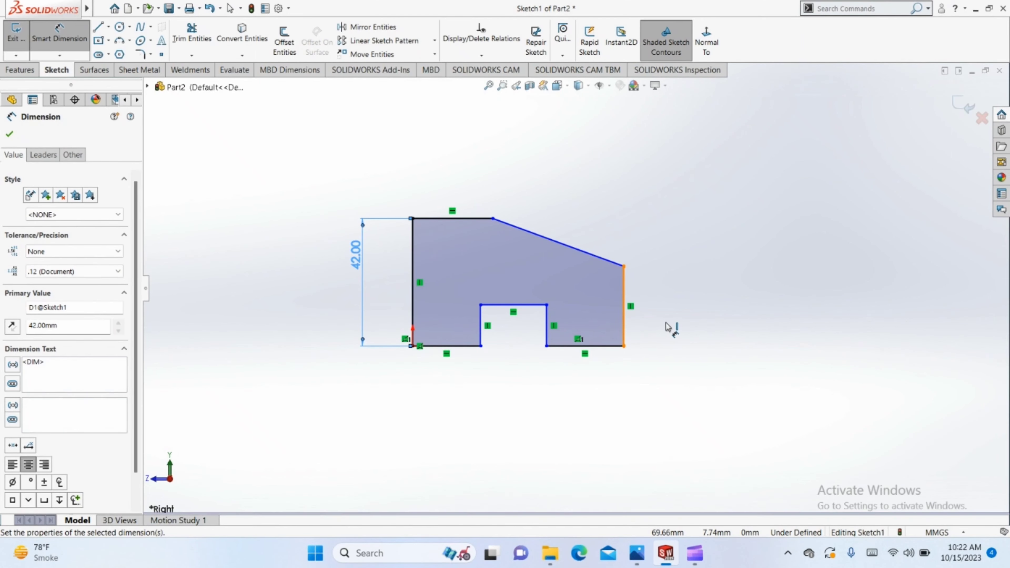
click(682, 326)
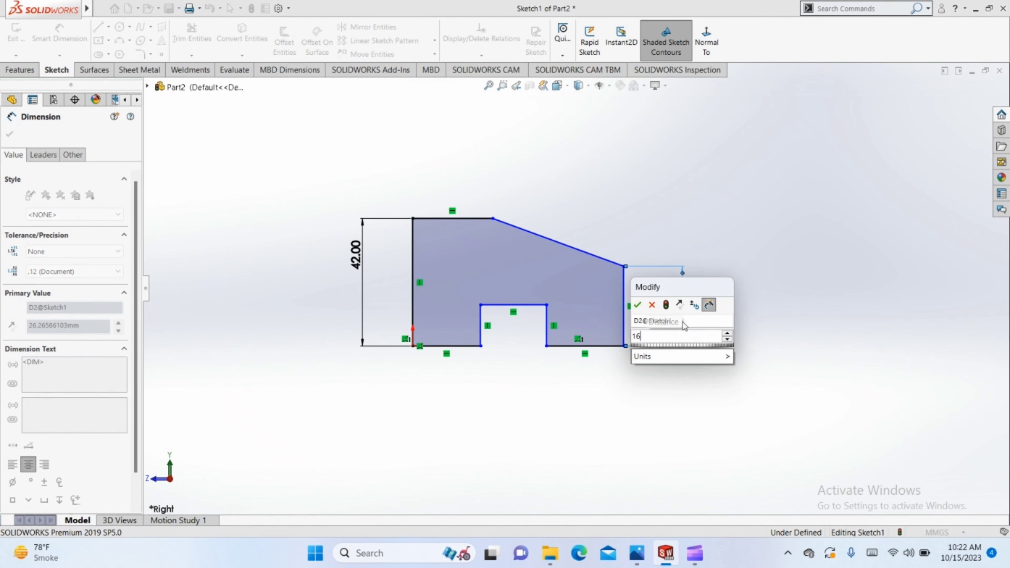
key(Escape)
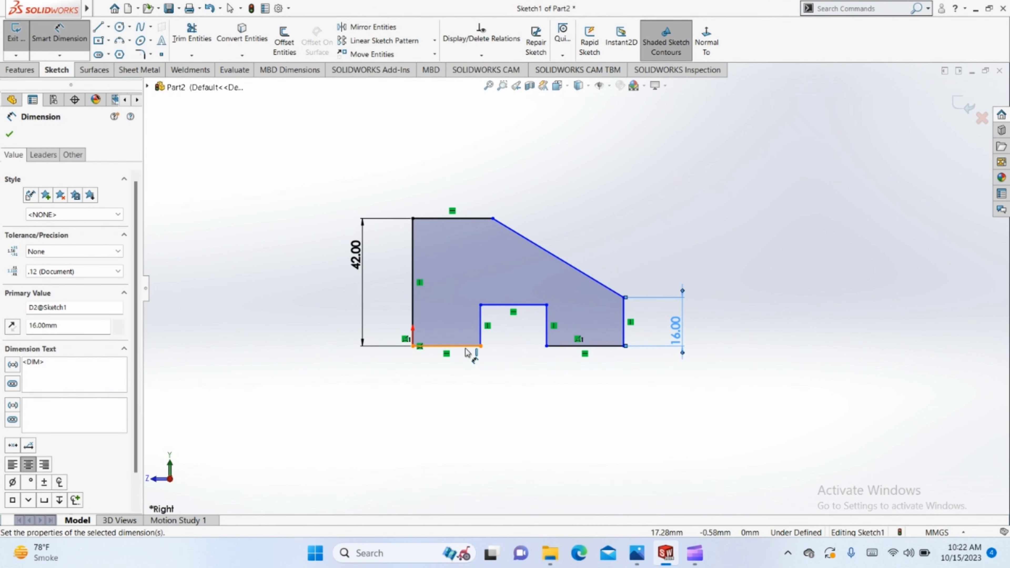
- Dimension the bottom-left and bottom-right widths at 16 mm and the top width at 20 mm
click(467, 346)
click(452, 394)
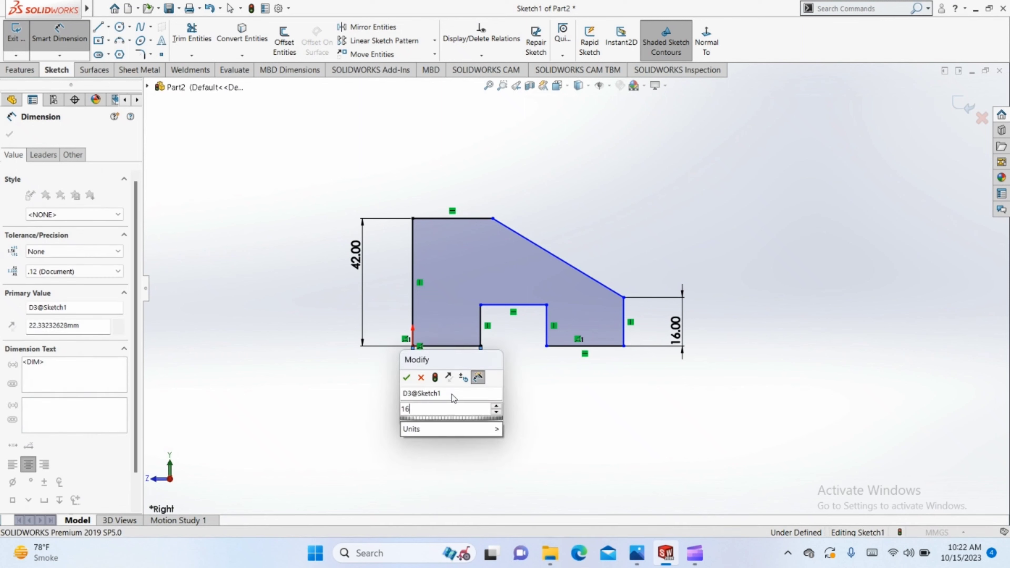
key(Escape)
click(587, 346)
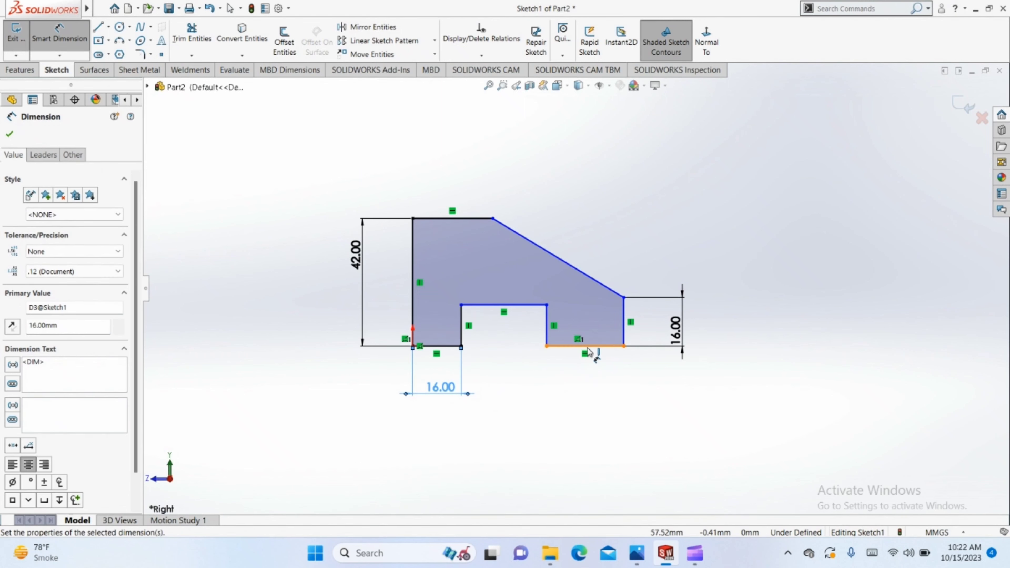
click(591, 400)
text(16)
key(Return)
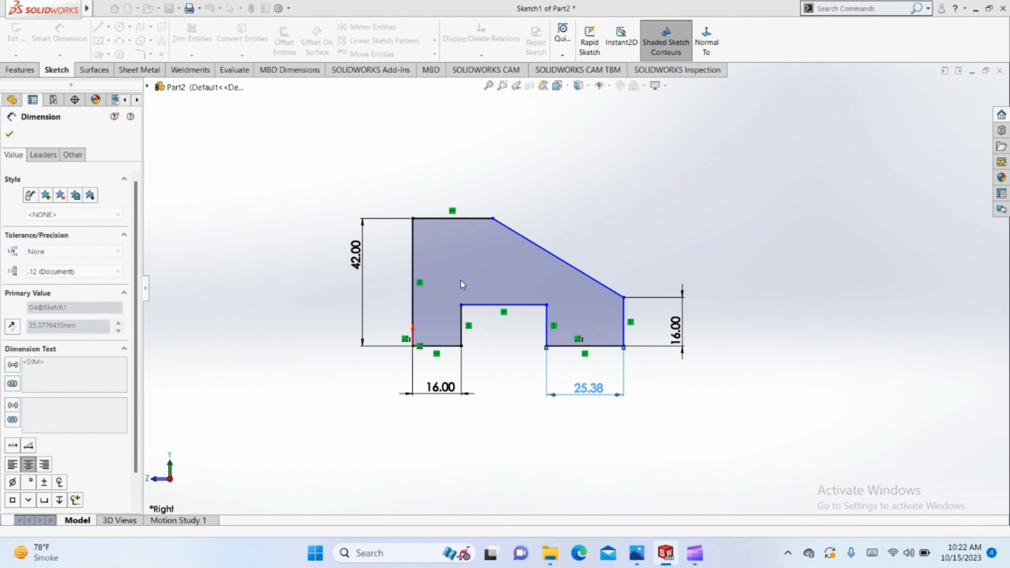
click(442, 218)
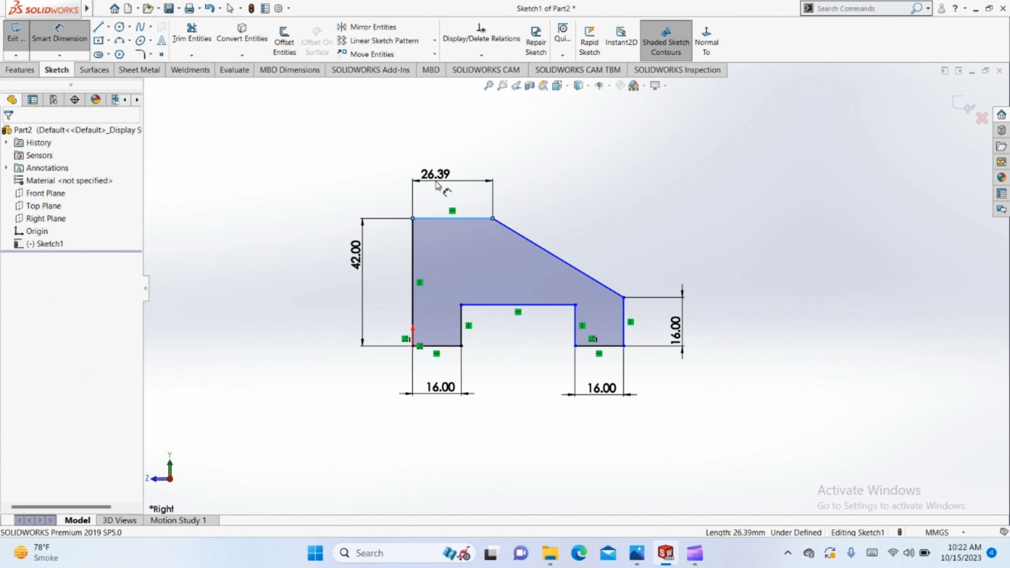
click(437, 184)
text(20)
key(Return)
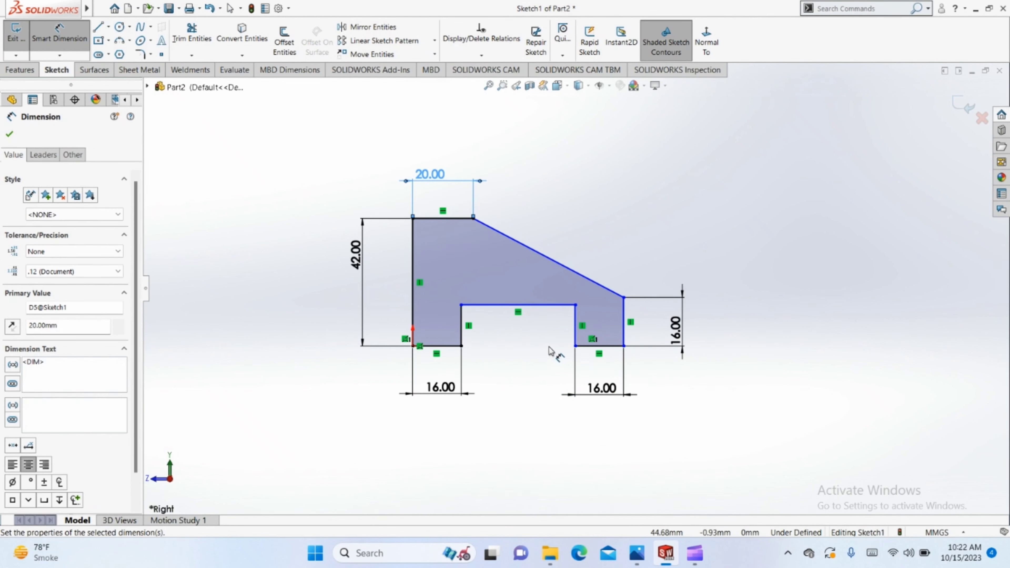
- Set the notch depth to 6 mm and the overall bottom width to 50 mm
click(554, 306)
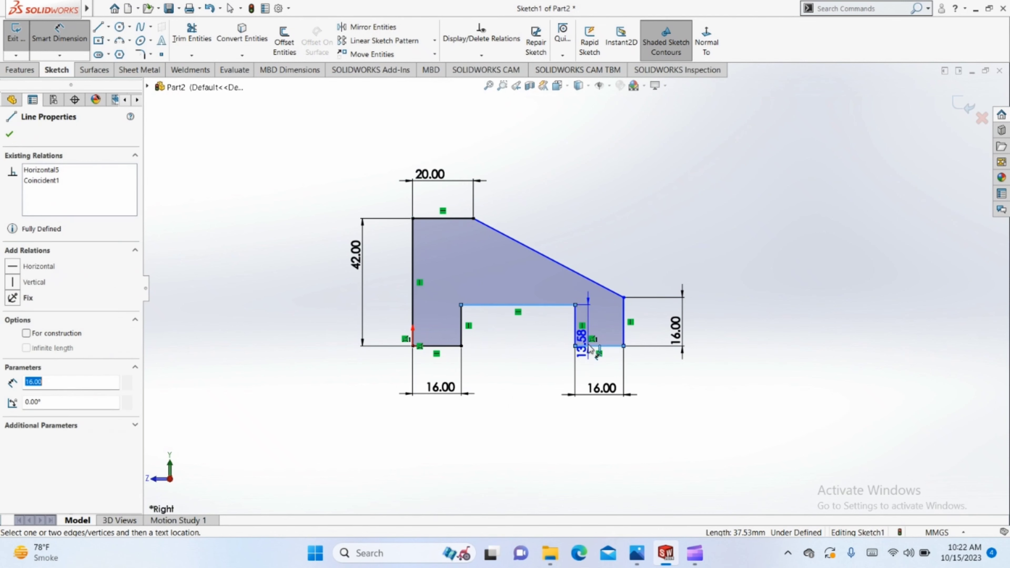
click(544, 341)
text(6)
key(Return)
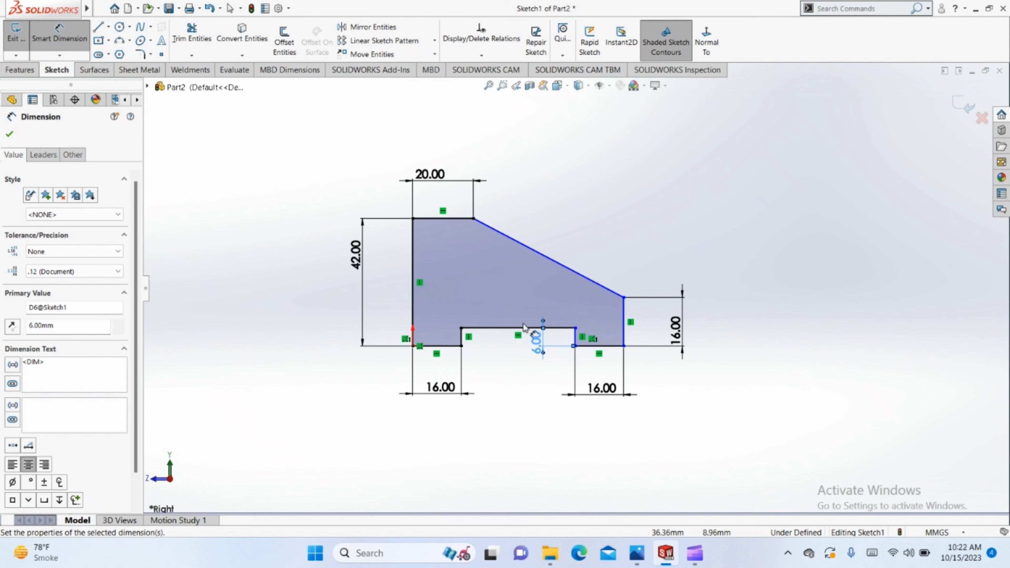
click(414, 317)
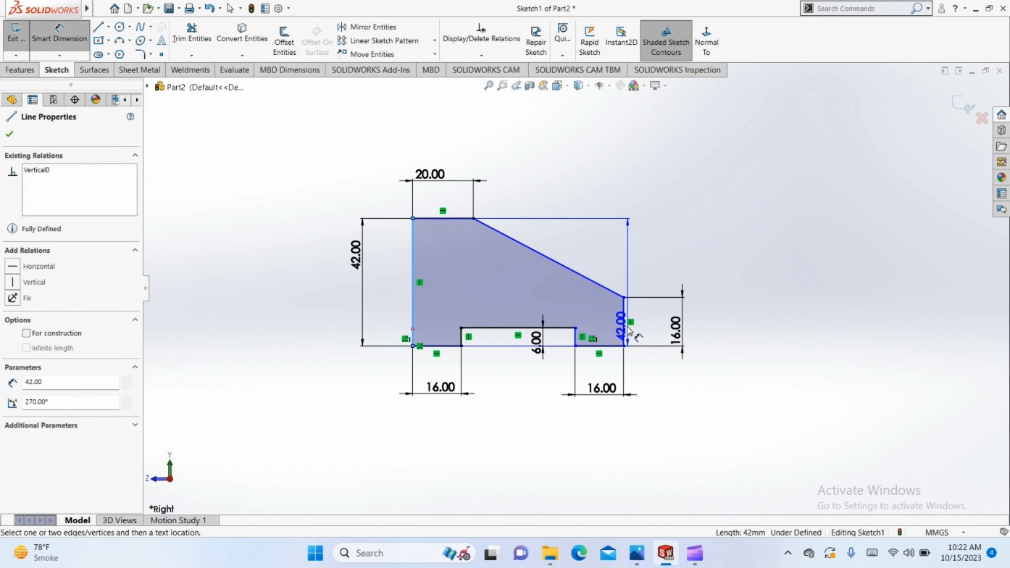
click(624, 330)
click(565, 420)
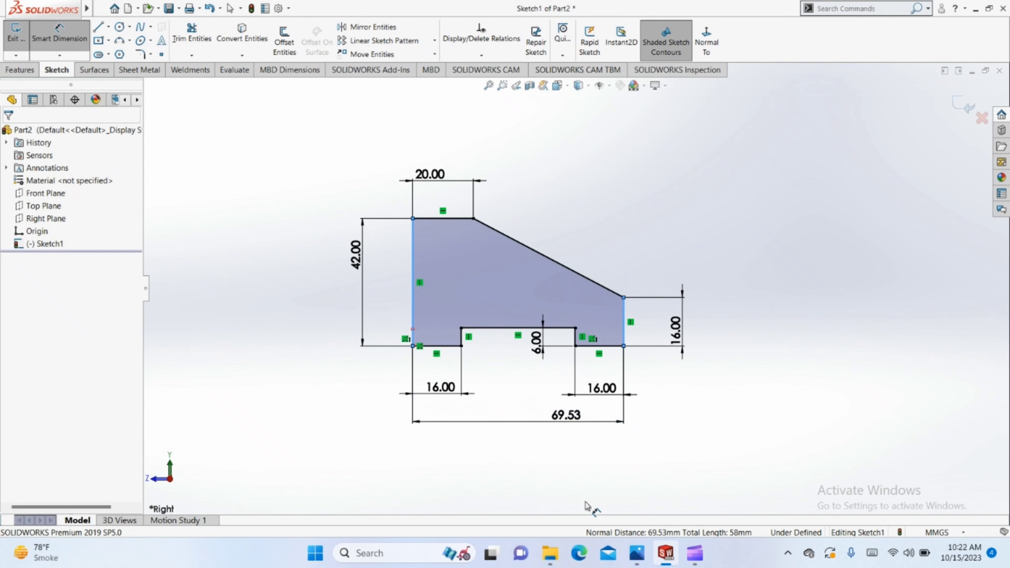
text(50)
key(Return)
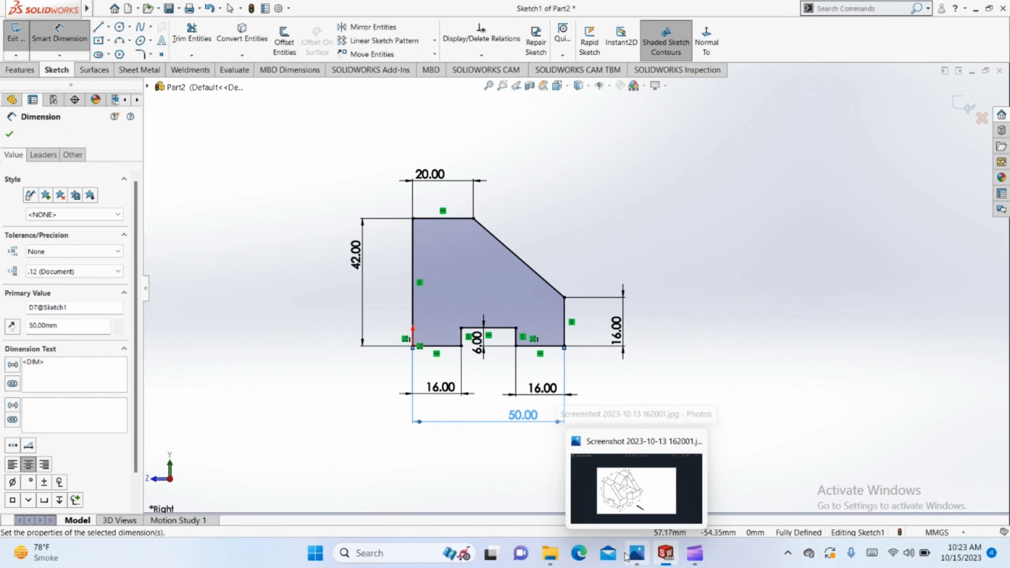
click(626, 554)
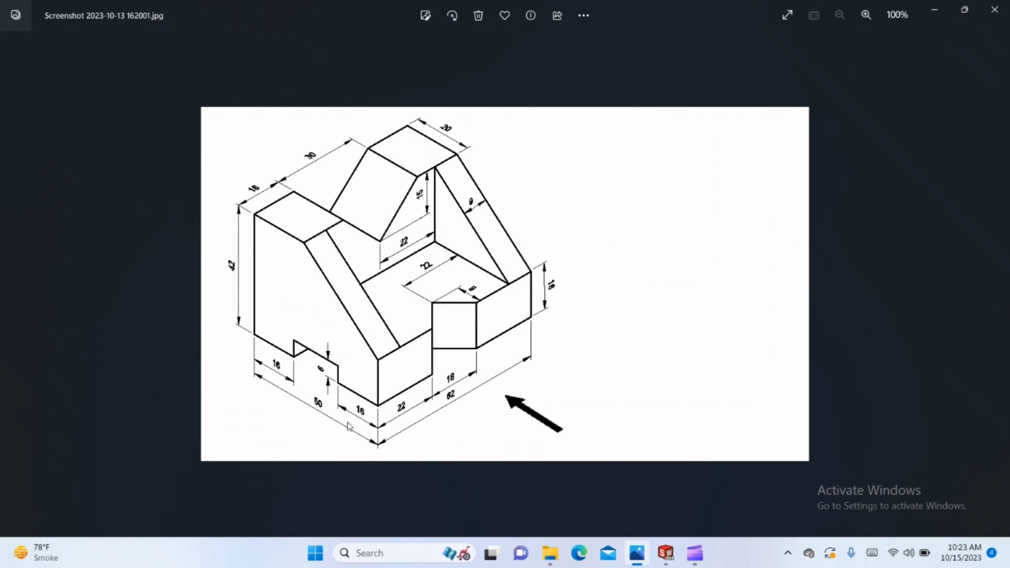
click(665, 553)
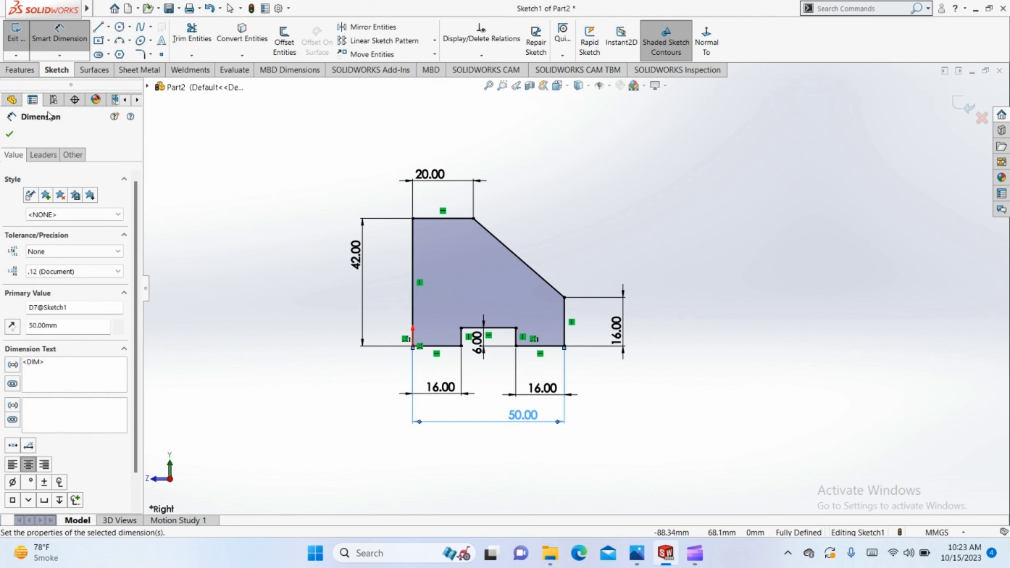
- Extrude the profile 62 mm in the reversed direction and orbit to inspect the block
click(19, 70)
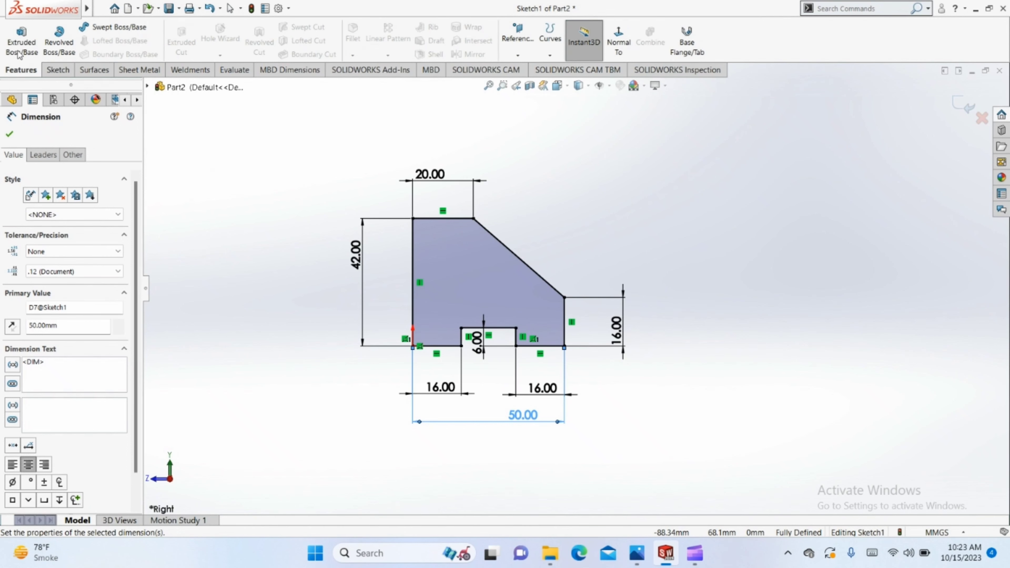
click(16, 45)
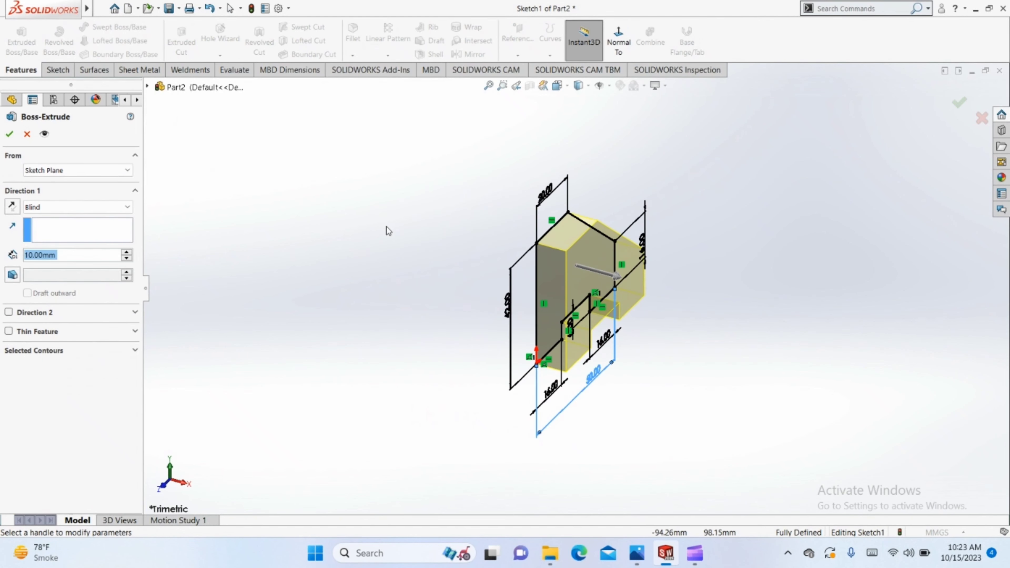
click(12, 207)
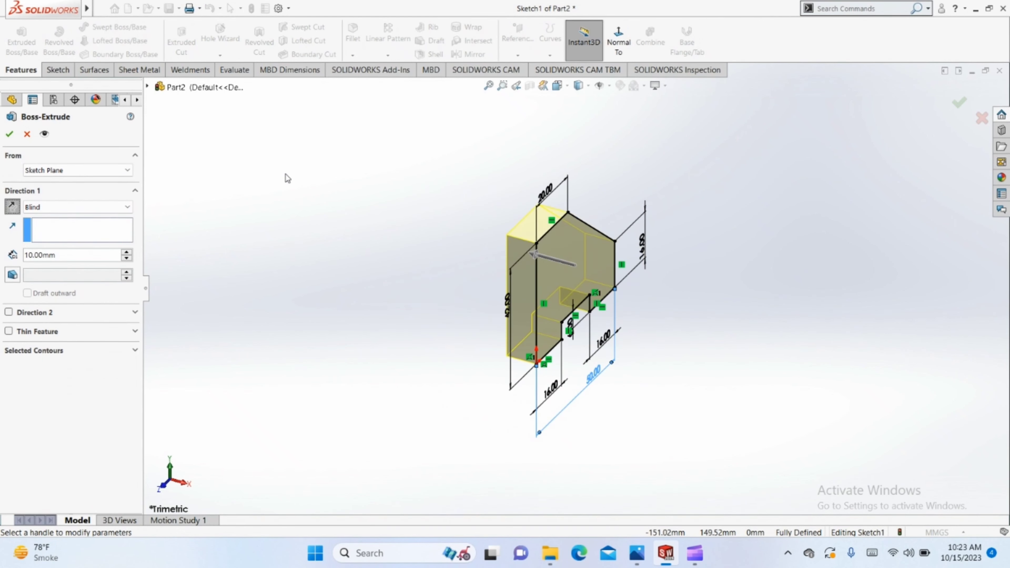
mouse_move(286, 176)
middle_down()
mouse_move(205, 345)
mouse_move(210, 300)
middle_up()
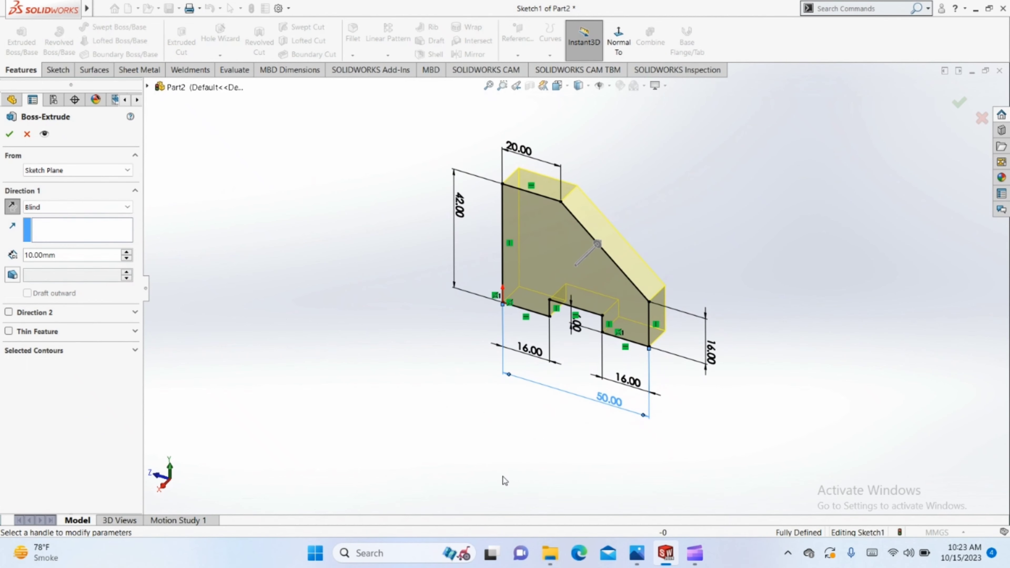
click(637, 554)
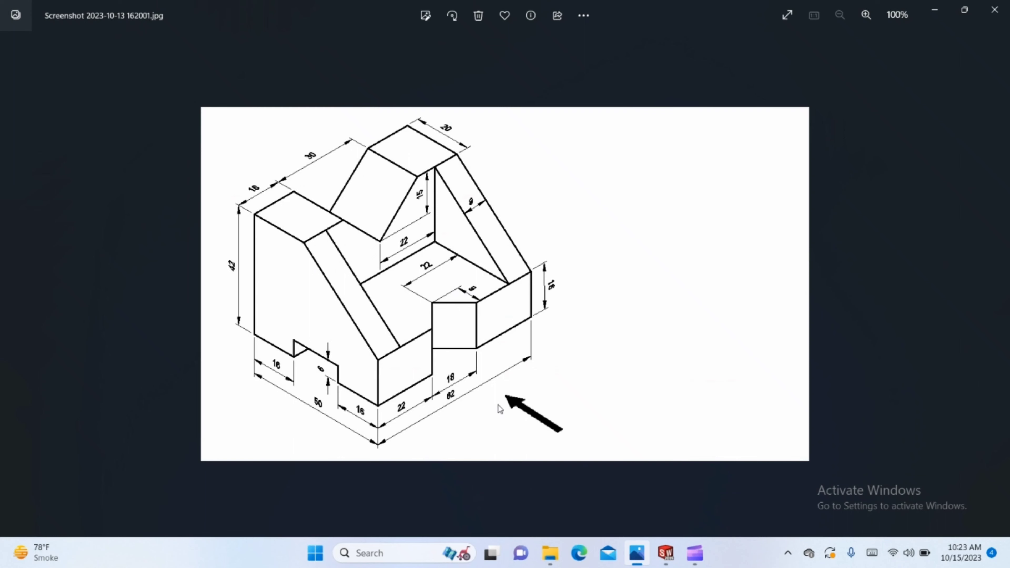
click(673, 542)
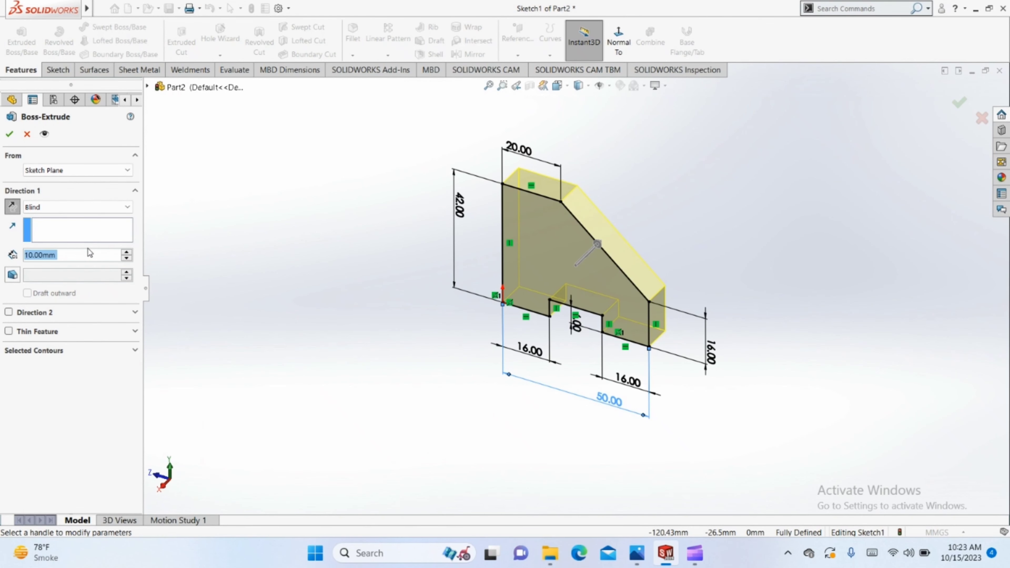
text(62)
key(Return)
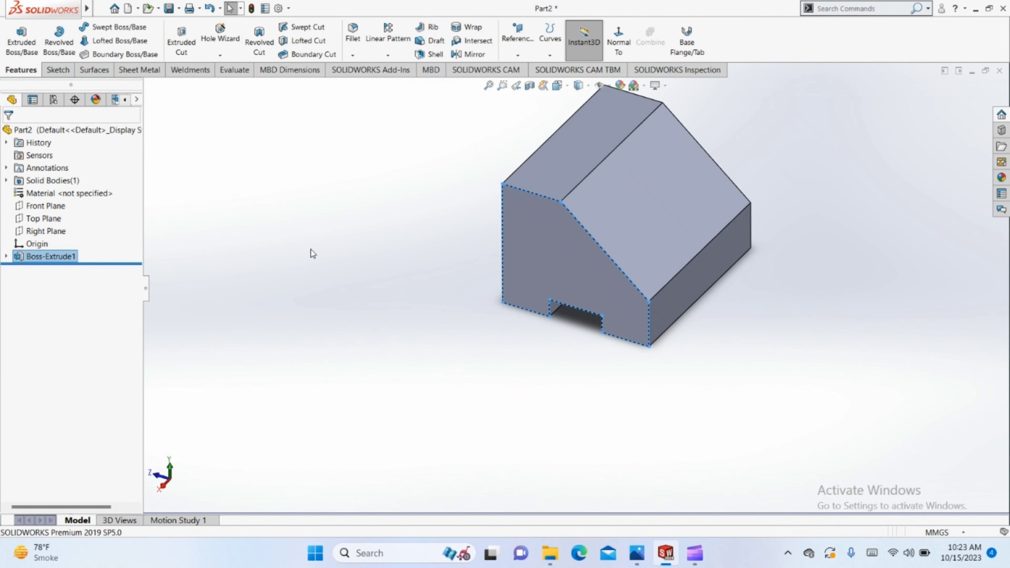
ctrl+middle_drag(313, 253, 280, 322)
click(280, 321)
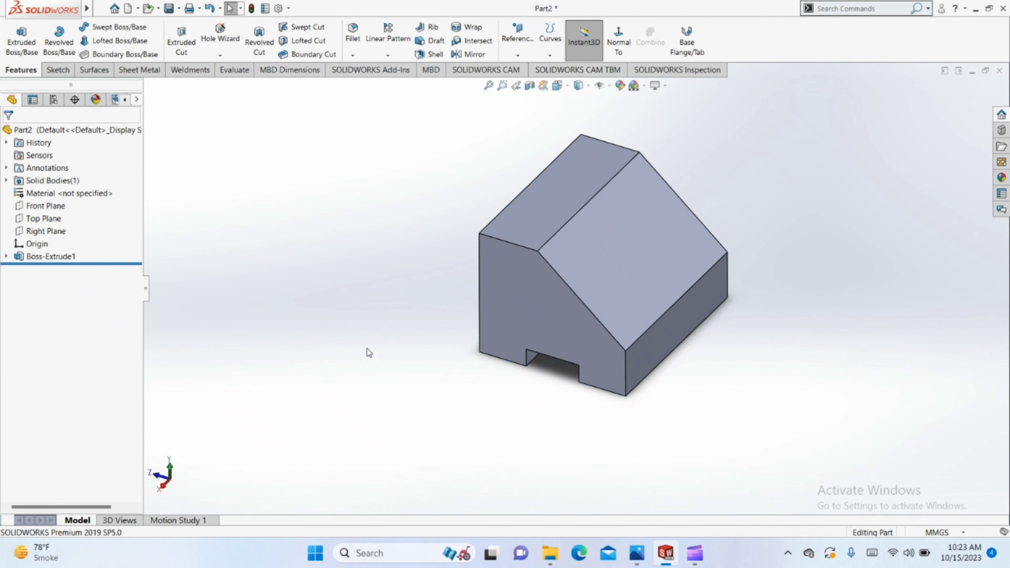
mouse_move(369, 352)
middle_down()
mouse_move(210, 345)
mouse_move(264, 300)
mouse_move(390, 364)
mouse_move(431, 249)
mouse_move(258, 245)
mouse_move(336, 198)
mouse_move(758, 153)
mouse_move(877, 208)
mouse_move(322, 224)
mouse_move(215, 257)
mouse_move(410, 180)
mouse_move(384, 248)
mouse_move(453, 375)
mouse_move(363, 329)
mouse_move(424, 372)
mouse_move(458, 374)
middle_up()
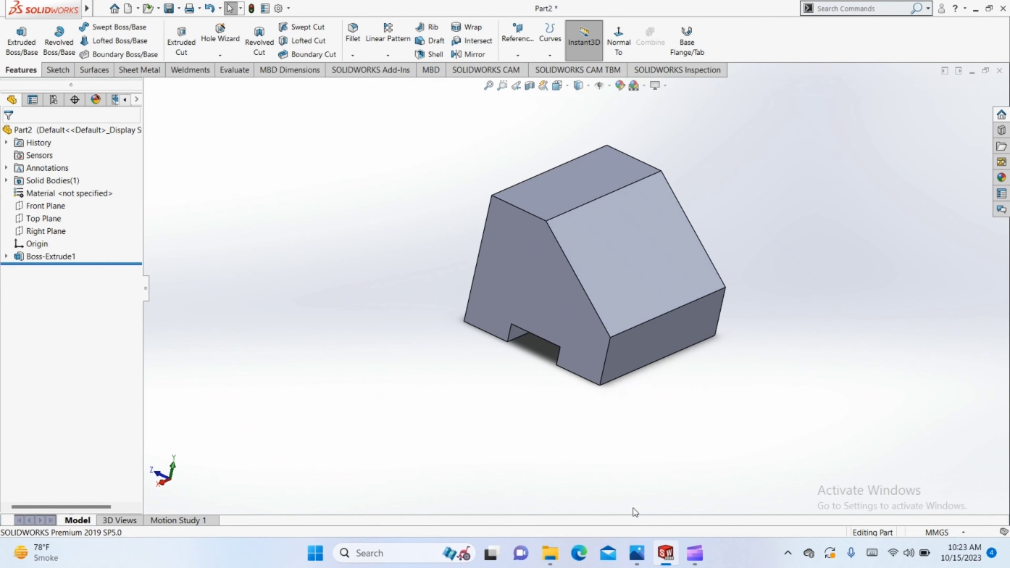
key(alt+Tab)
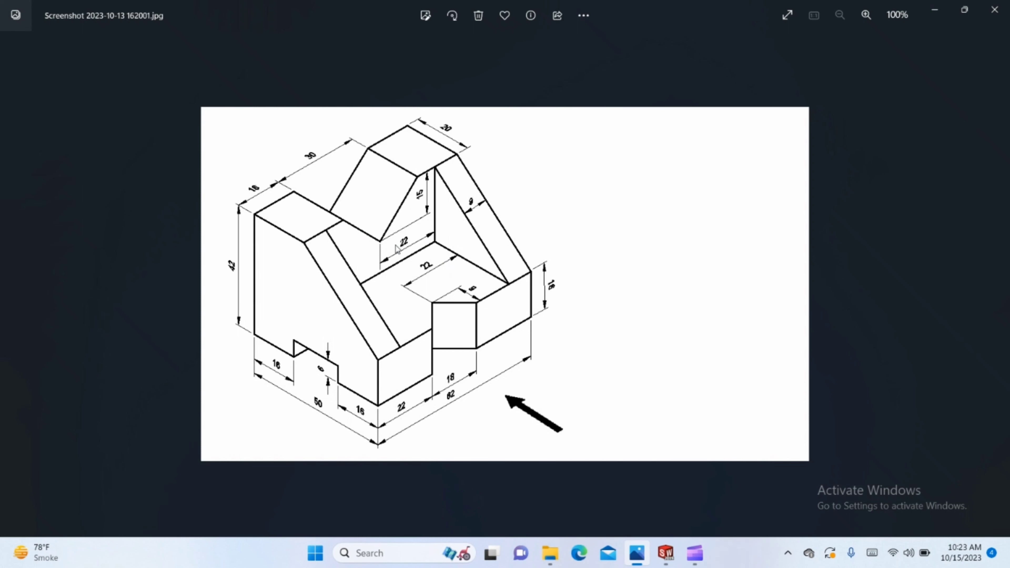
- Start a face-on sketch on the block's large rectangular face
click(666, 553)
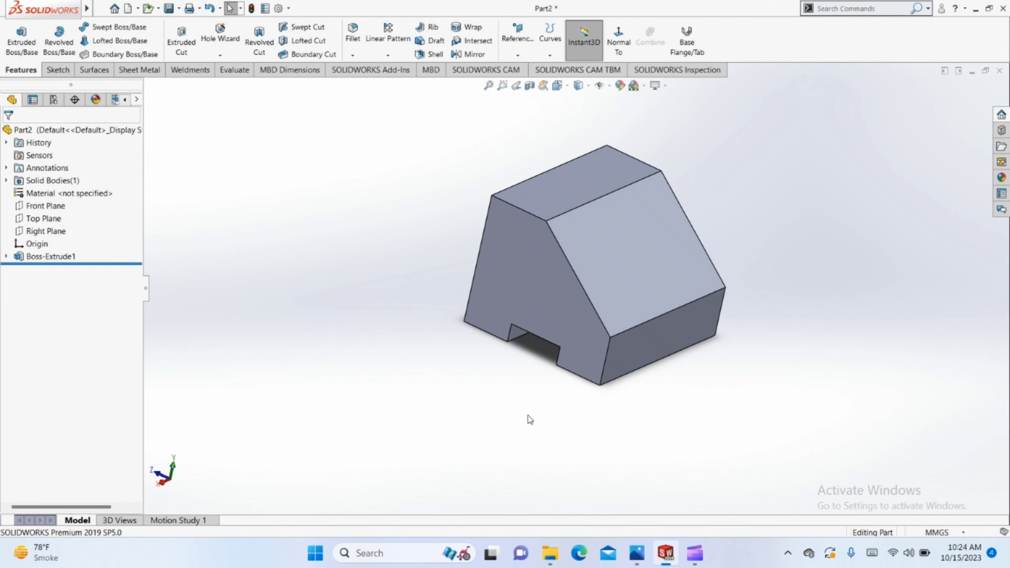
middle_drag(528, 415, 588, 281)
click(590, 284)
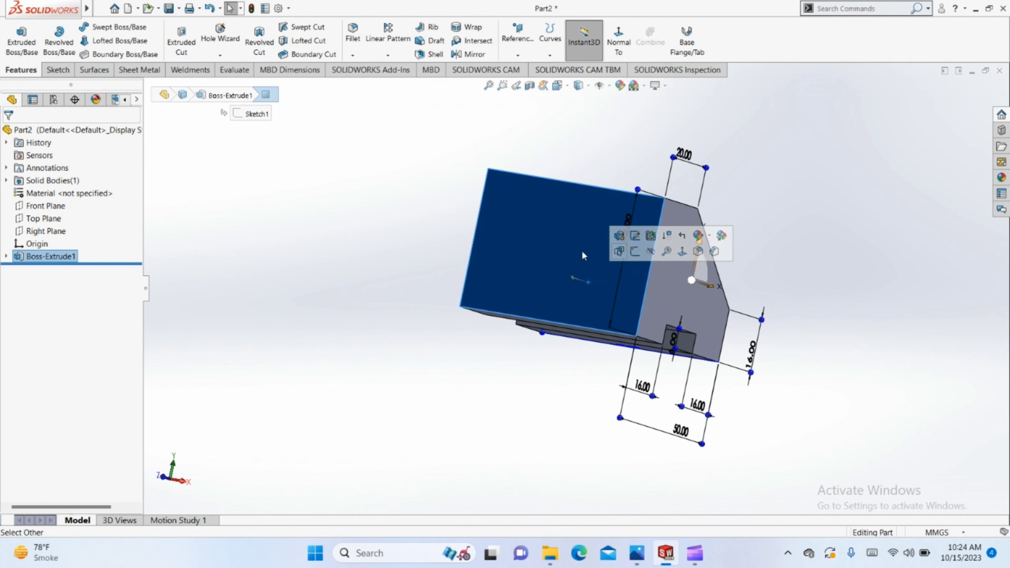
click(633, 253)
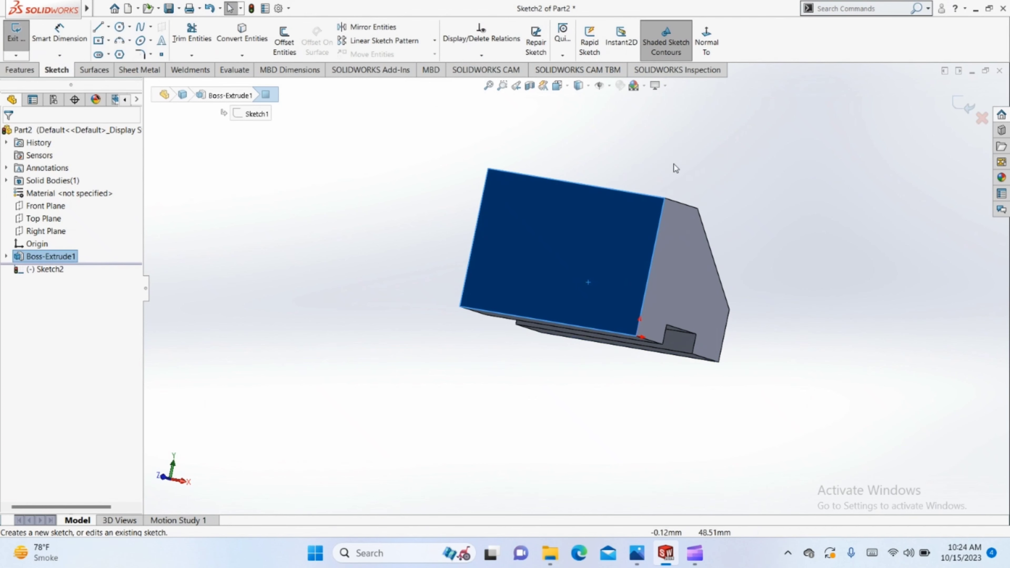
click(707, 38)
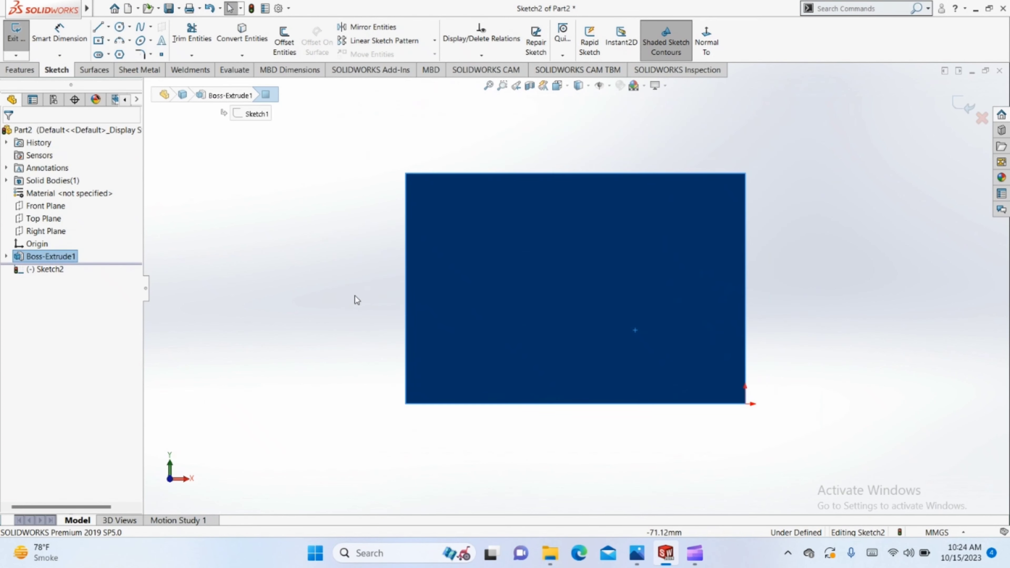
click(194, 183)
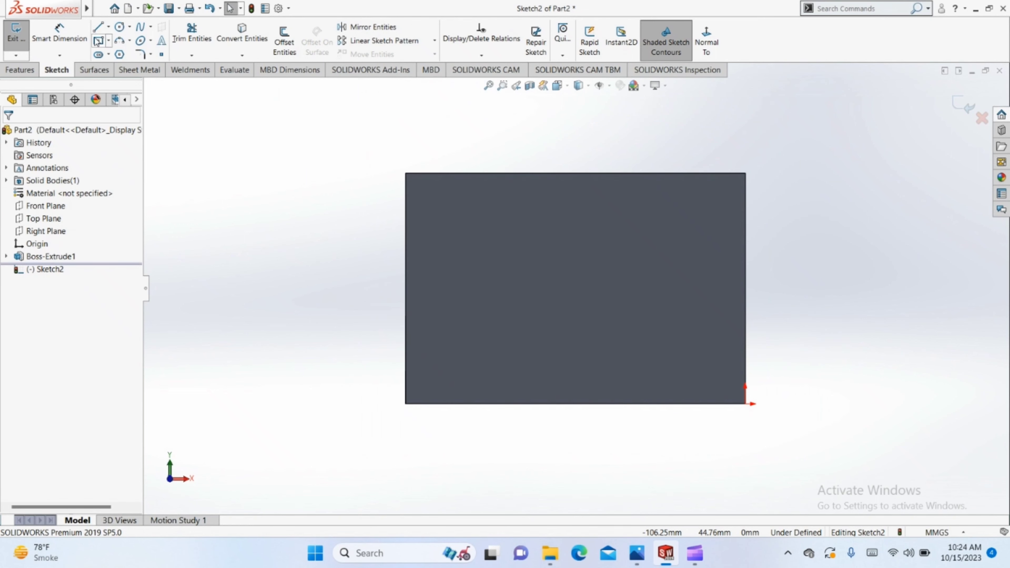
- Draw a V of two lines hanging from the face's top edge, then view the reference drawing
click(99, 29)
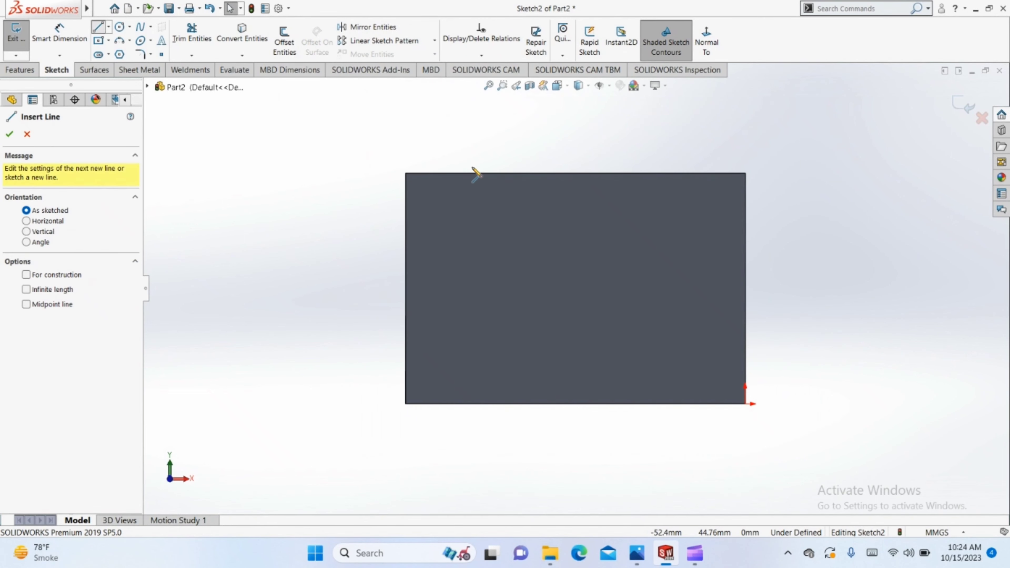
click(491, 174)
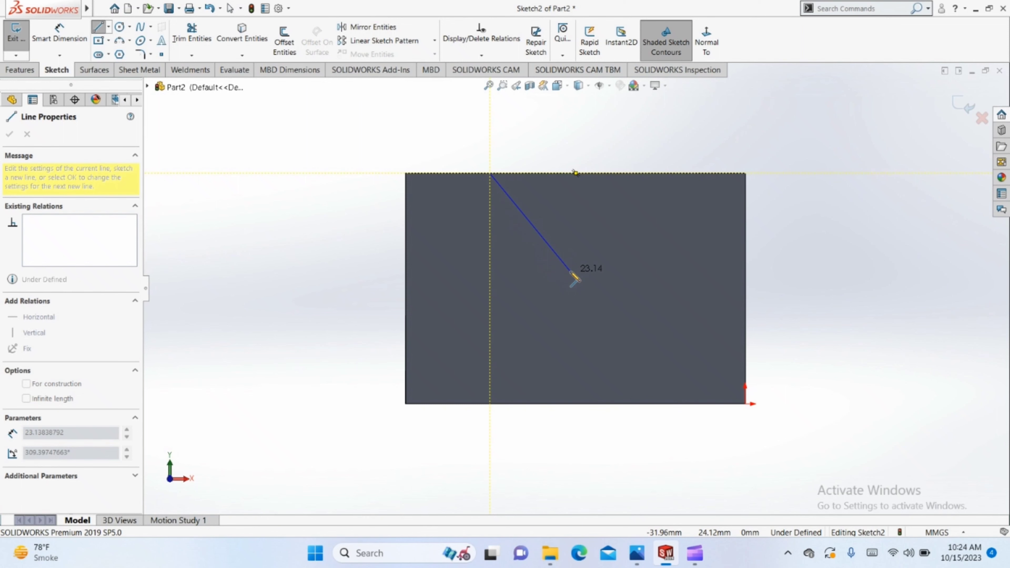
click(570, 271)
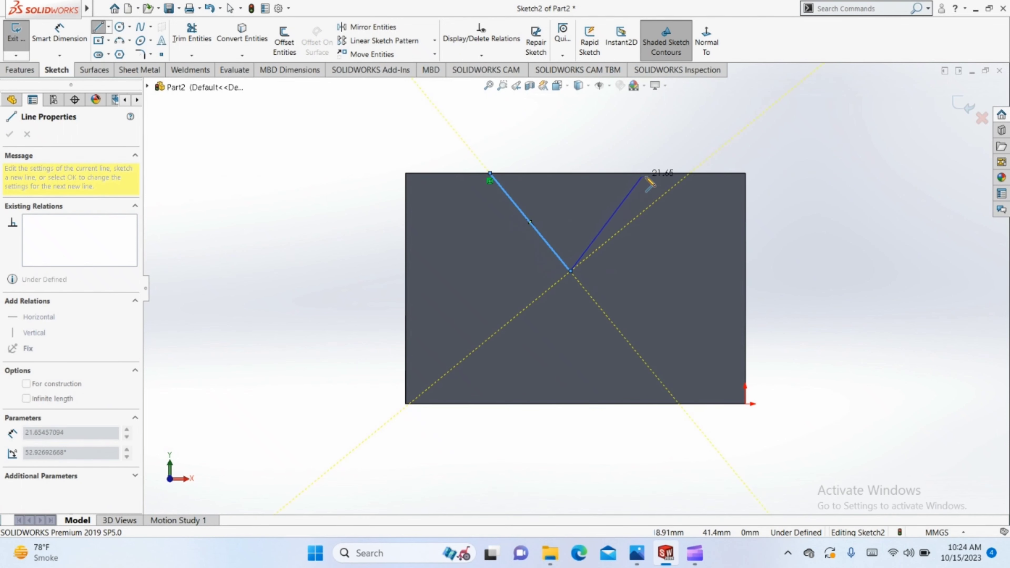
double_click(646, 174)
key(Escape)
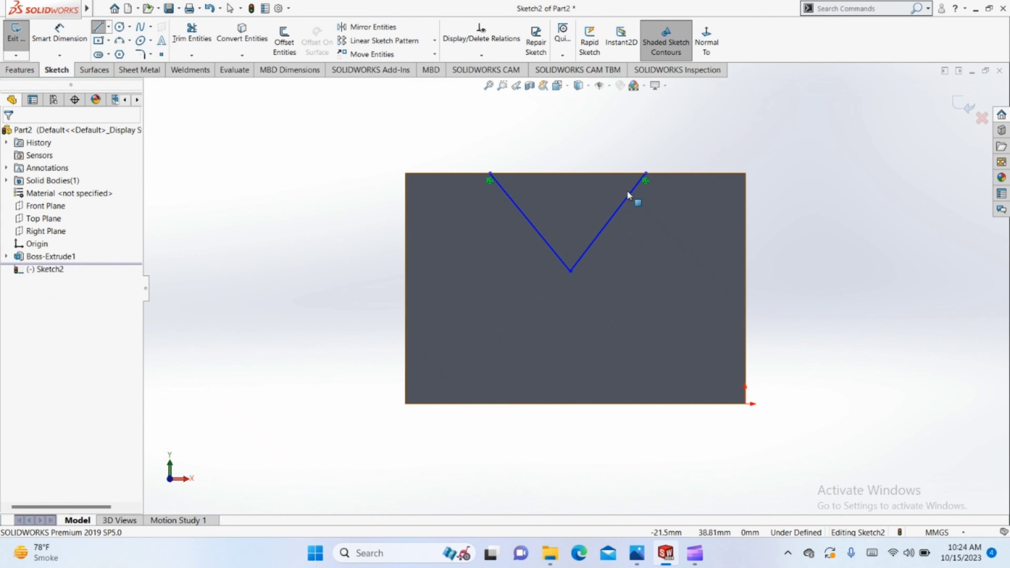
key(Escape)
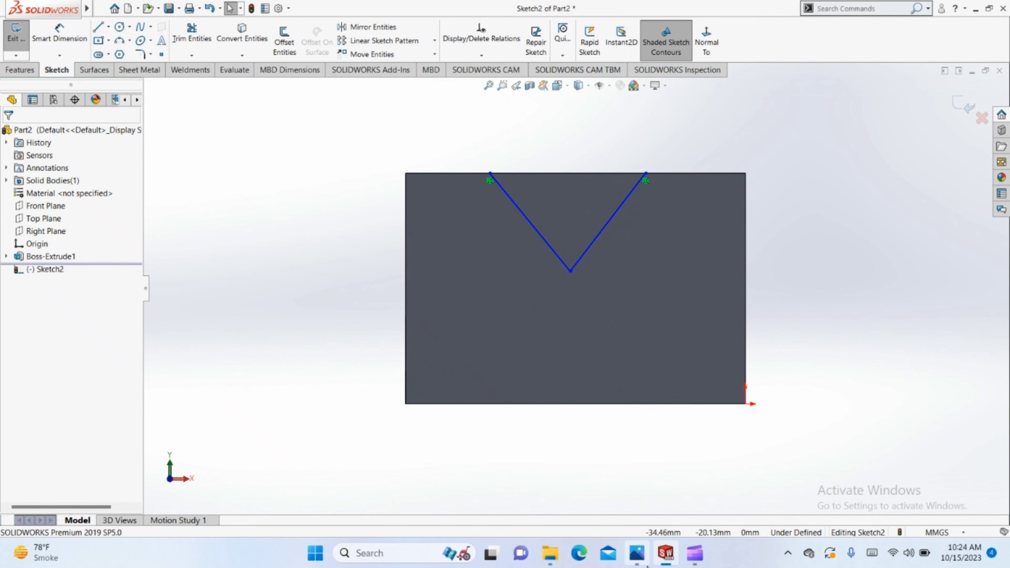
click(637, 561)
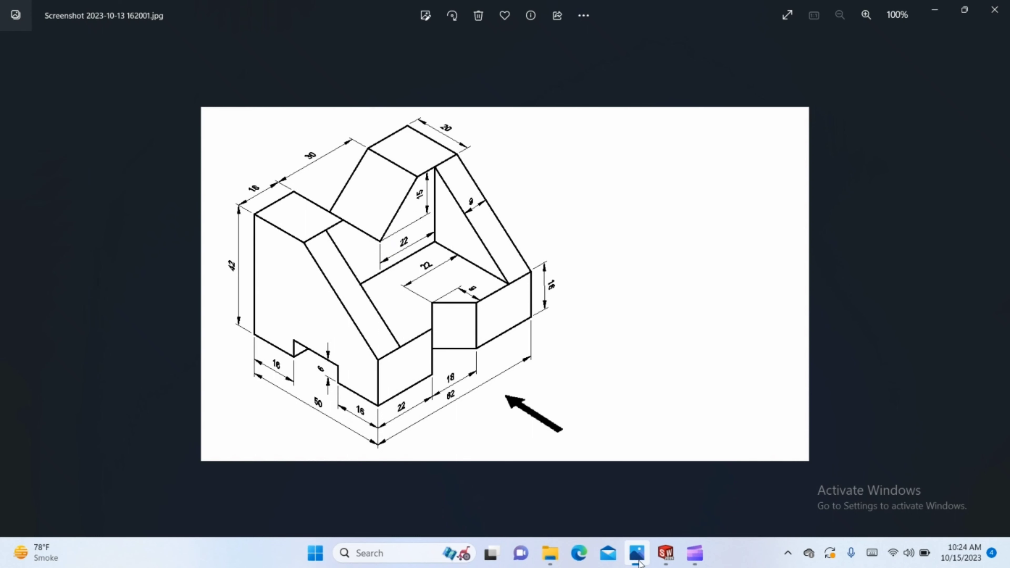
- Dimension the V's top corners 16 mm from the block's left and right edges
click(665, 553)
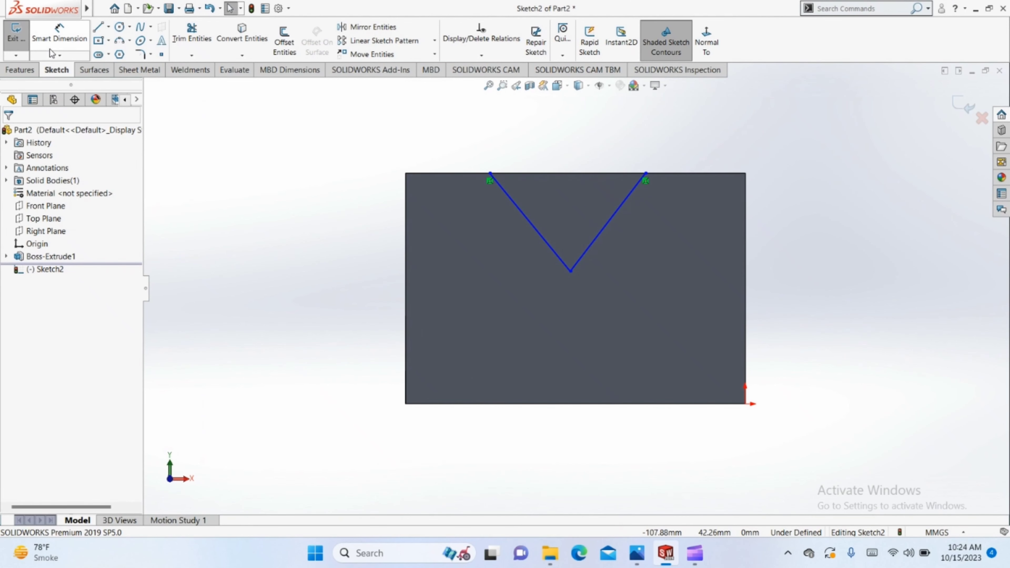
click(56, 40)
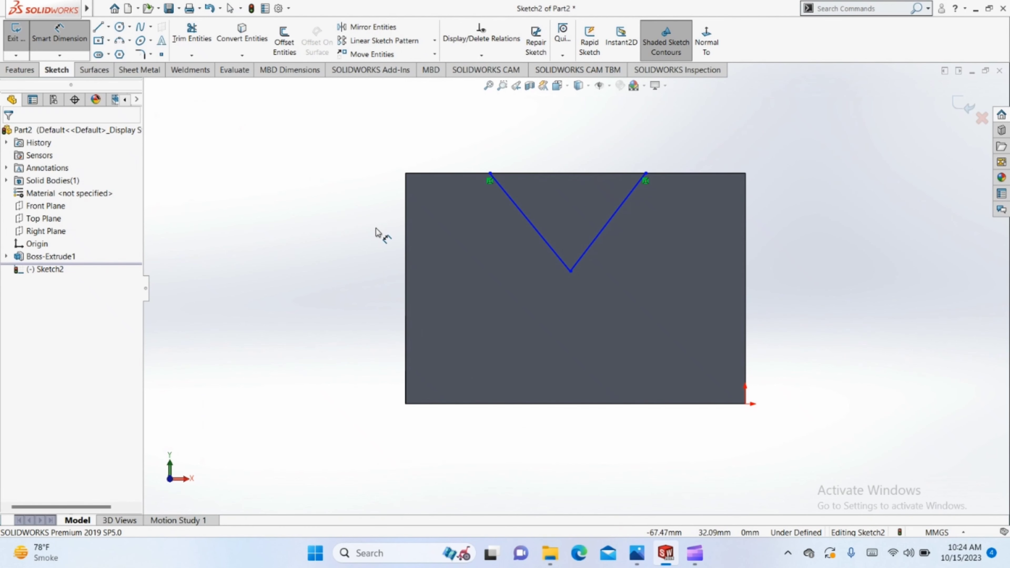
click(406, 220)
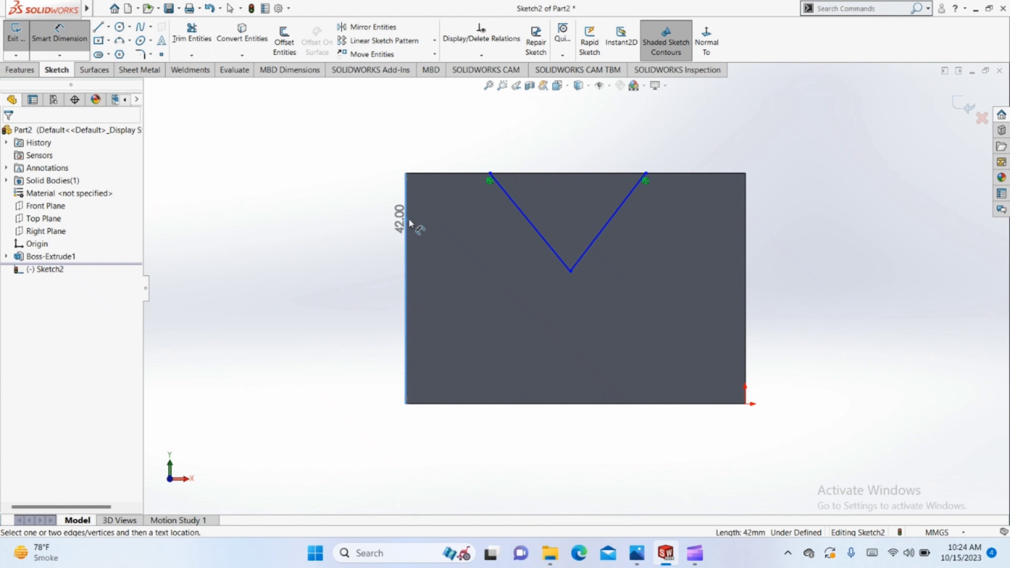
click(490, 174)
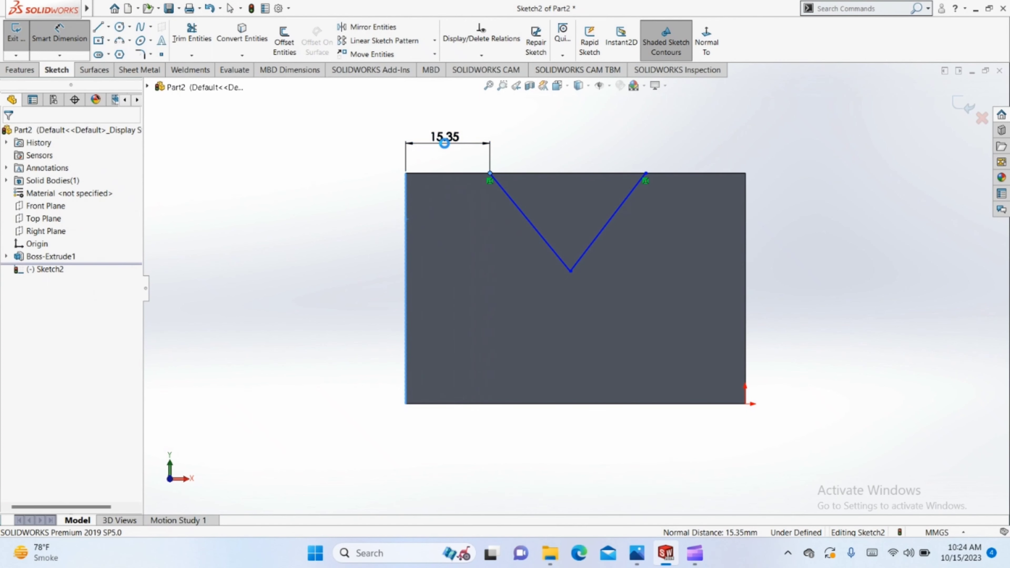
click(445, 147)
text(16)
key(Return)
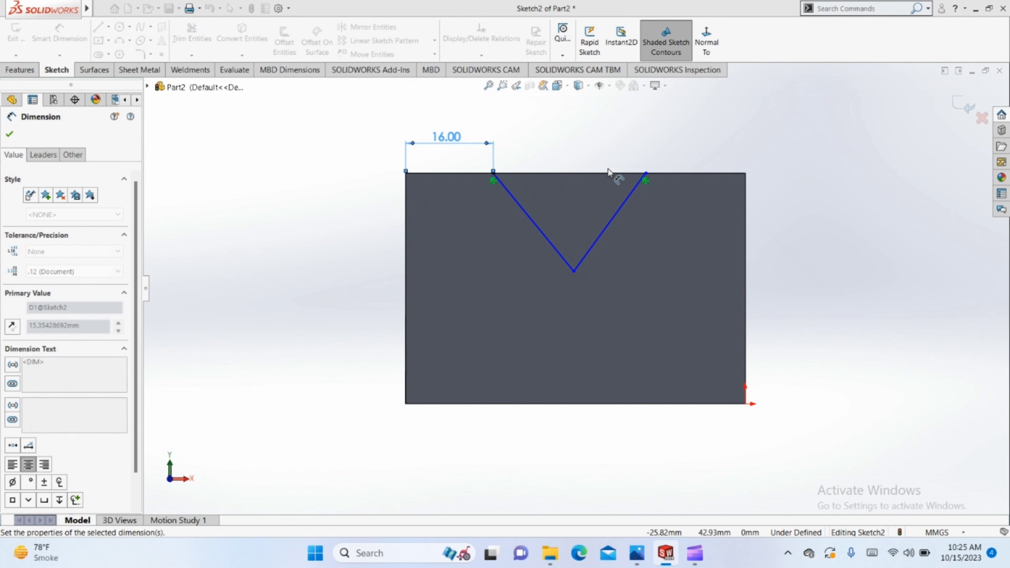
click(645, 174)
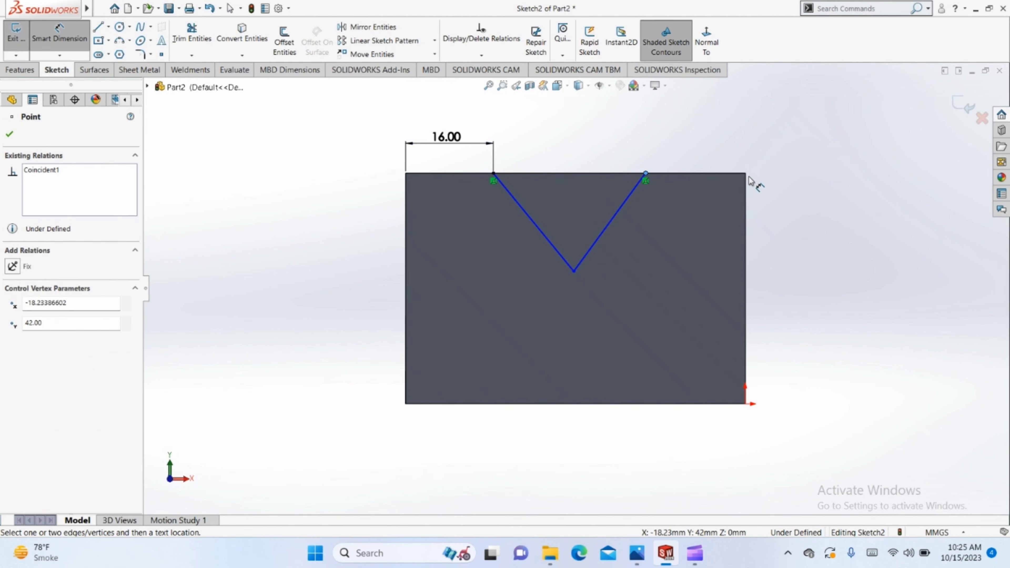
click(745, 193)
click(696, 139)
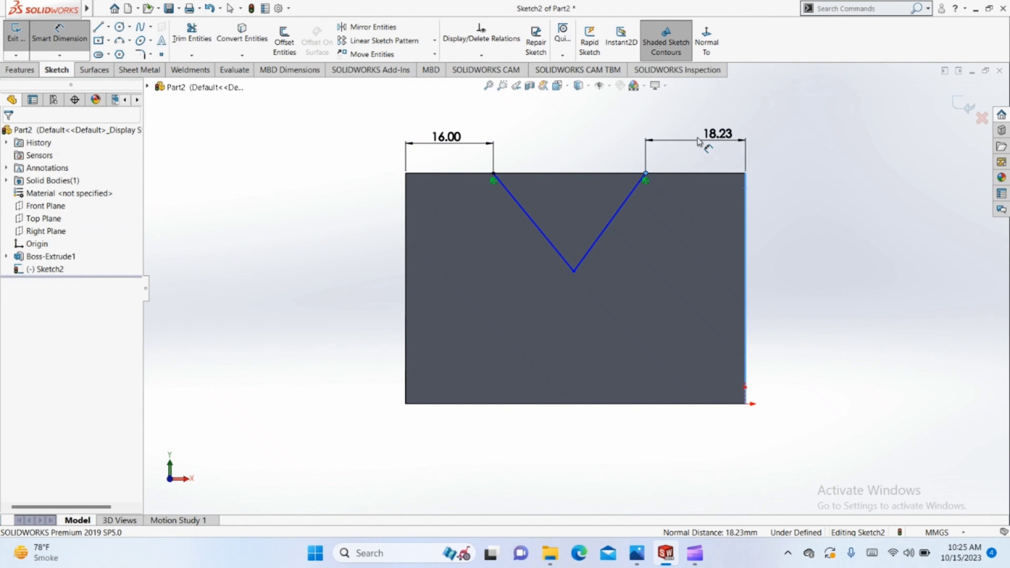
text(16)
key(Return)
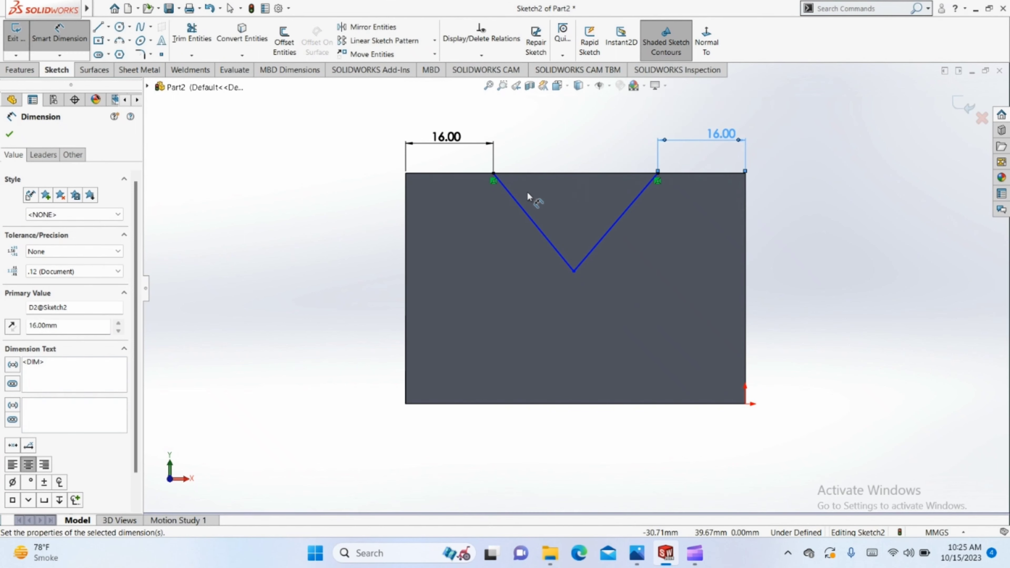
- Discard a redundant 30 mm width and set the tip 15 mm across from the left corner
click(493, 173)
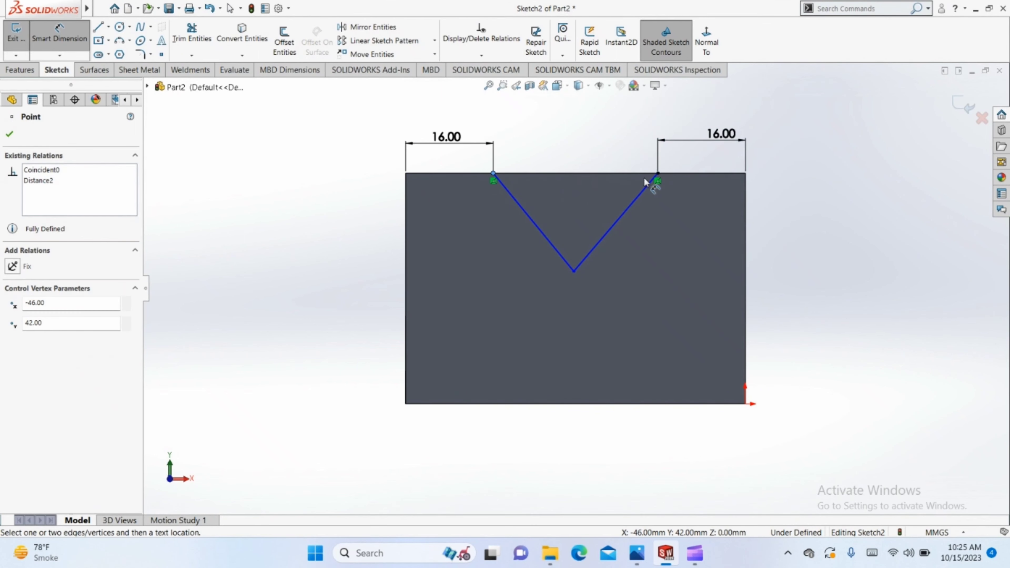
click(658, 174)
click(573, 144)
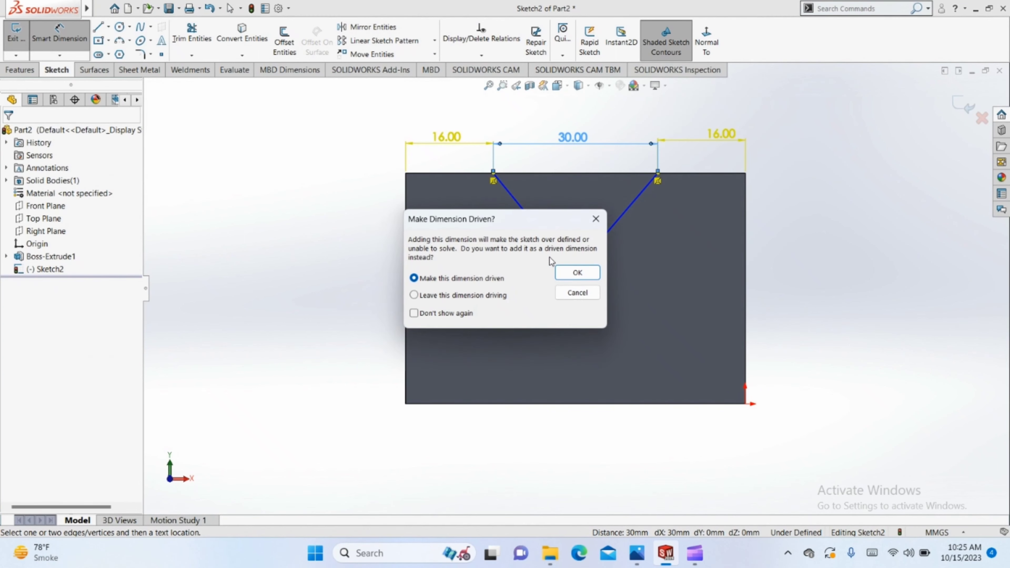
click(588, 298)
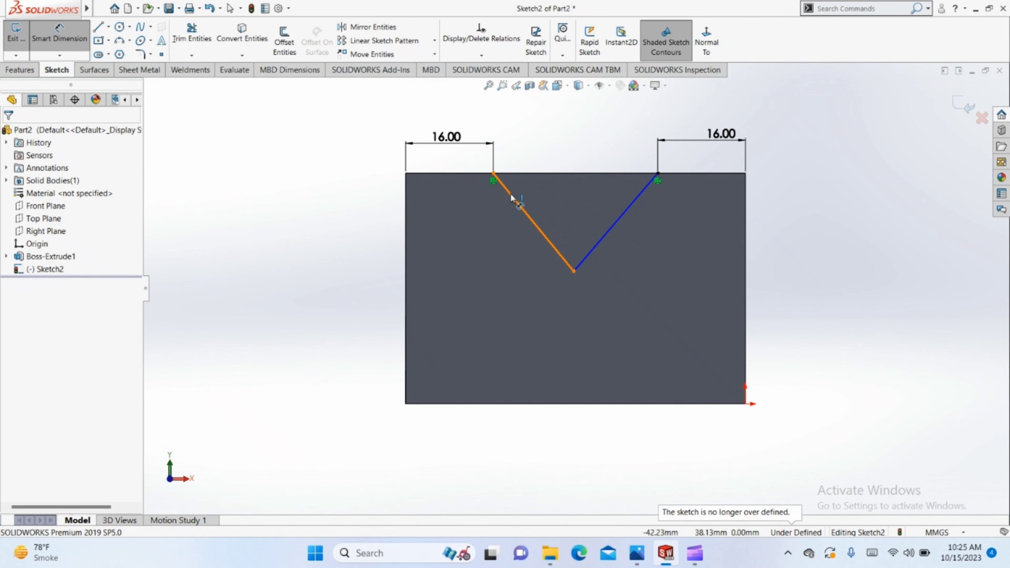
click(493, 175)
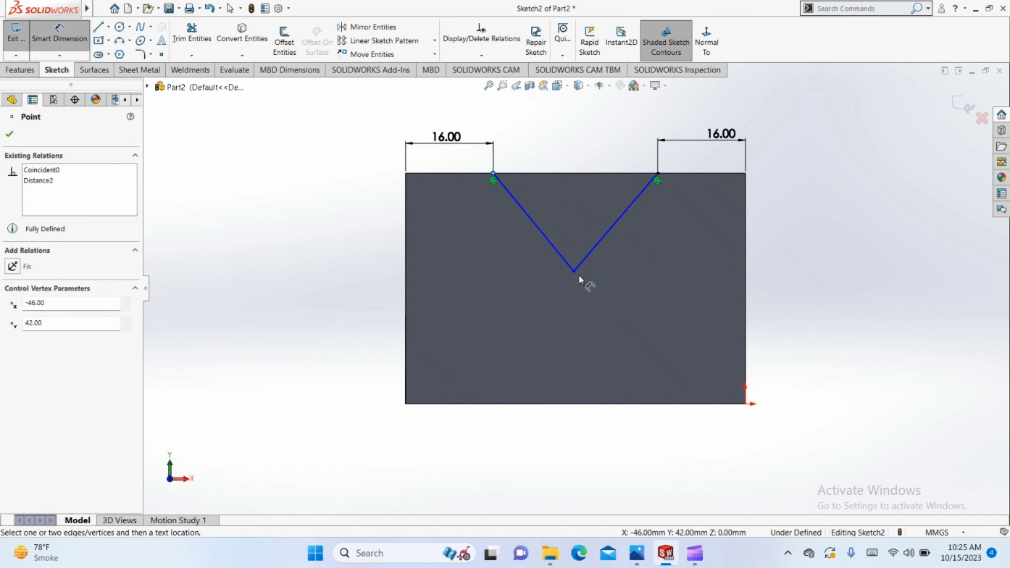
click(573, 272)
click(555, 137)
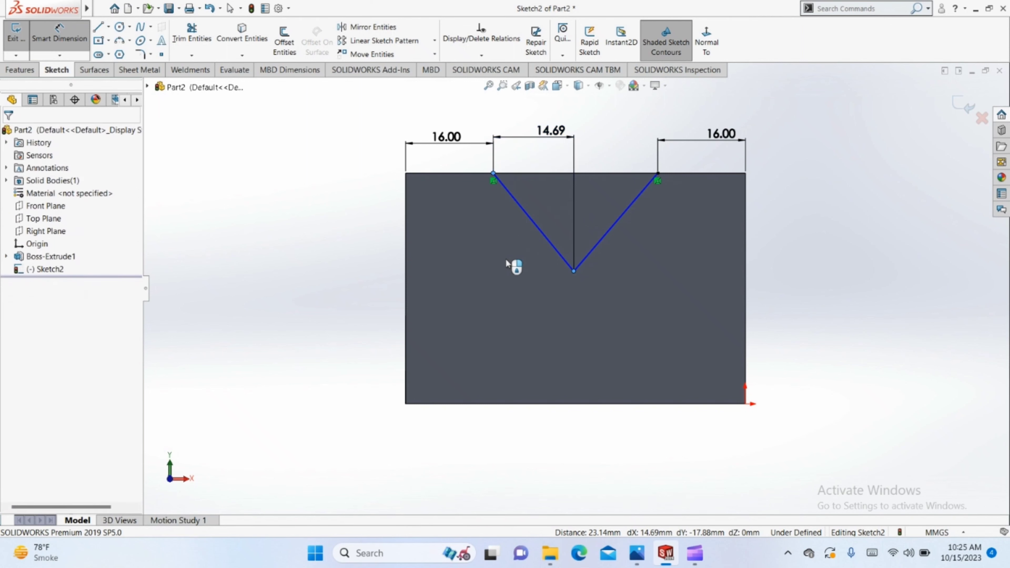
text(15)
key(Return)
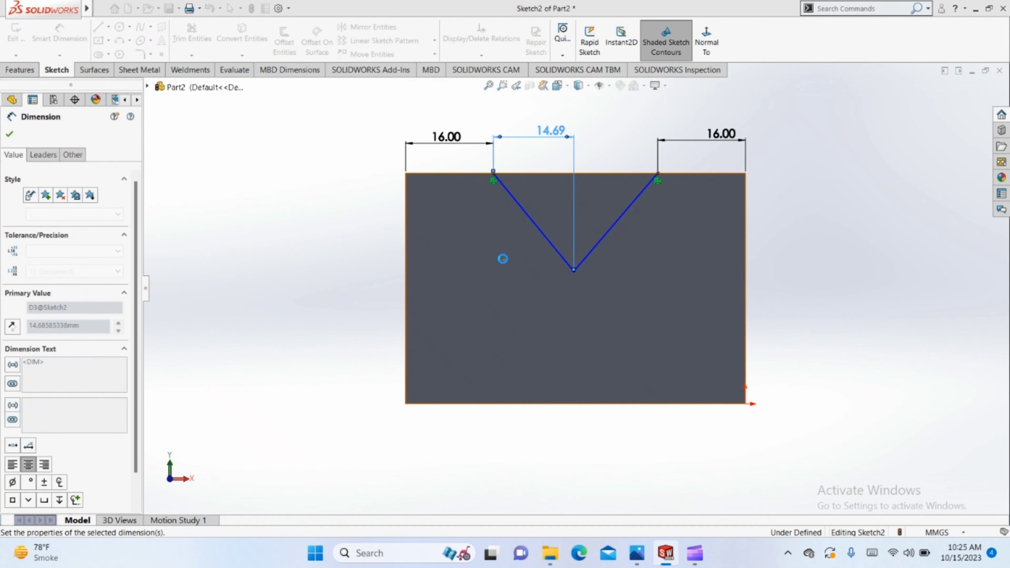
- Set the V's depth to 15 mm below the top edge
click(610, 173)
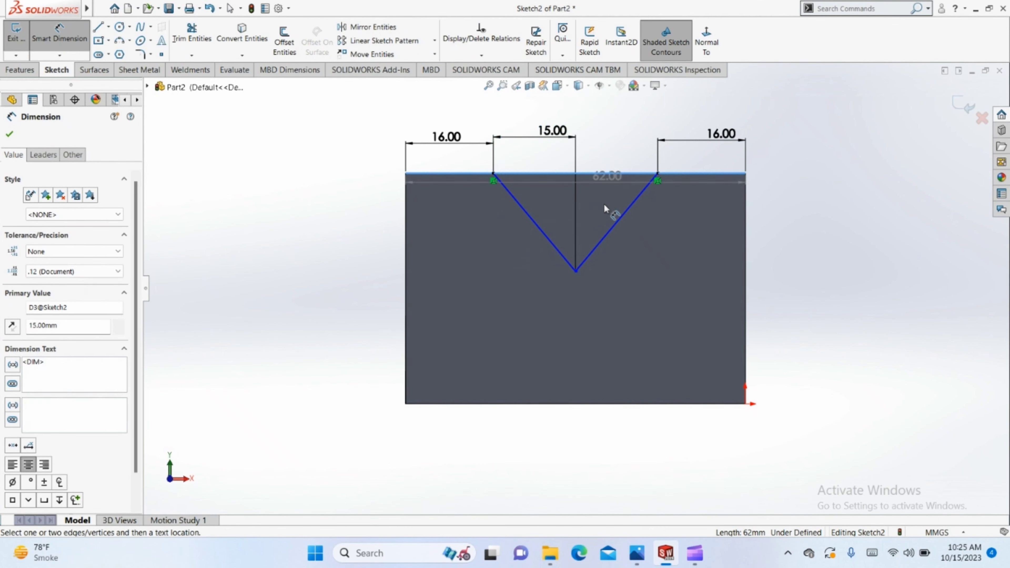
click(575, 271)
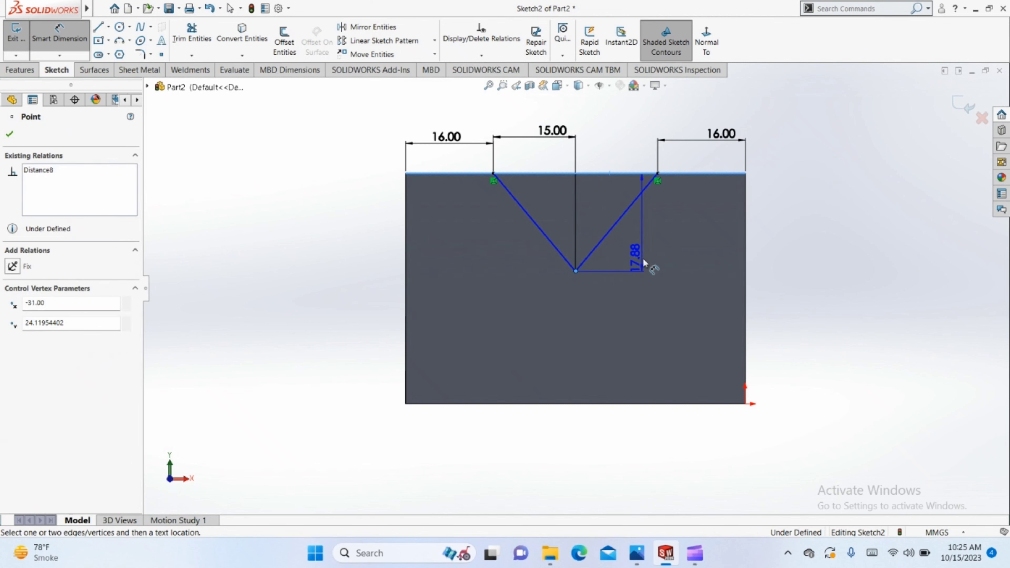
click(678, 263)
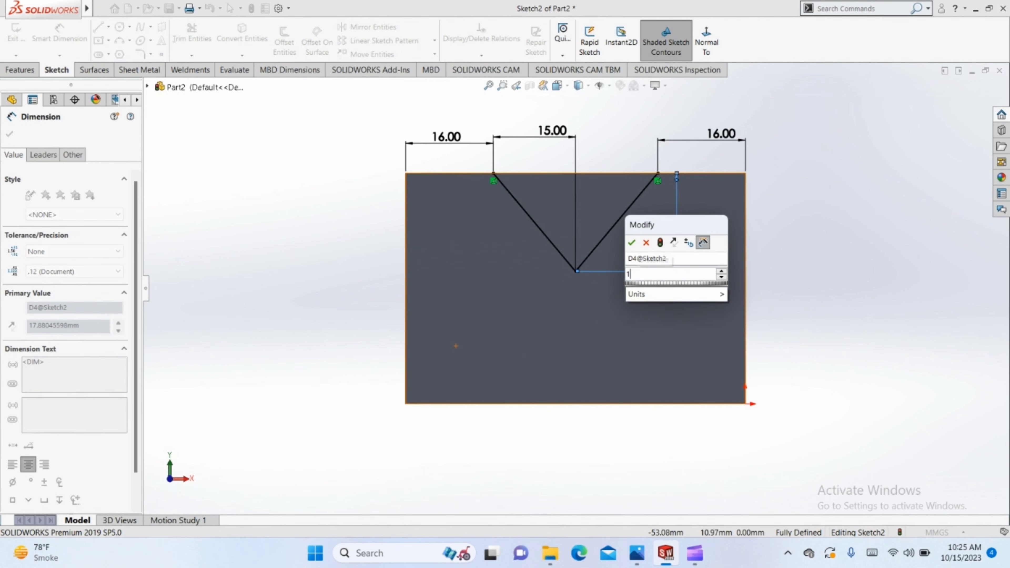
text(15)
key(Return)
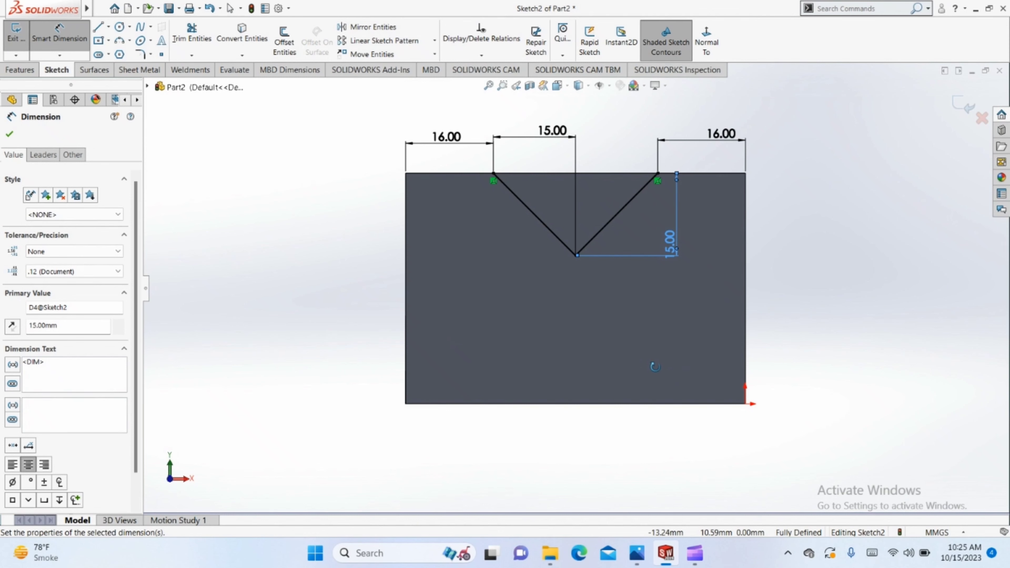
mouse_move(694, 370)
middle_down()
mouse_move(644, 383)
mouse_move(629, 370)
middle_up()
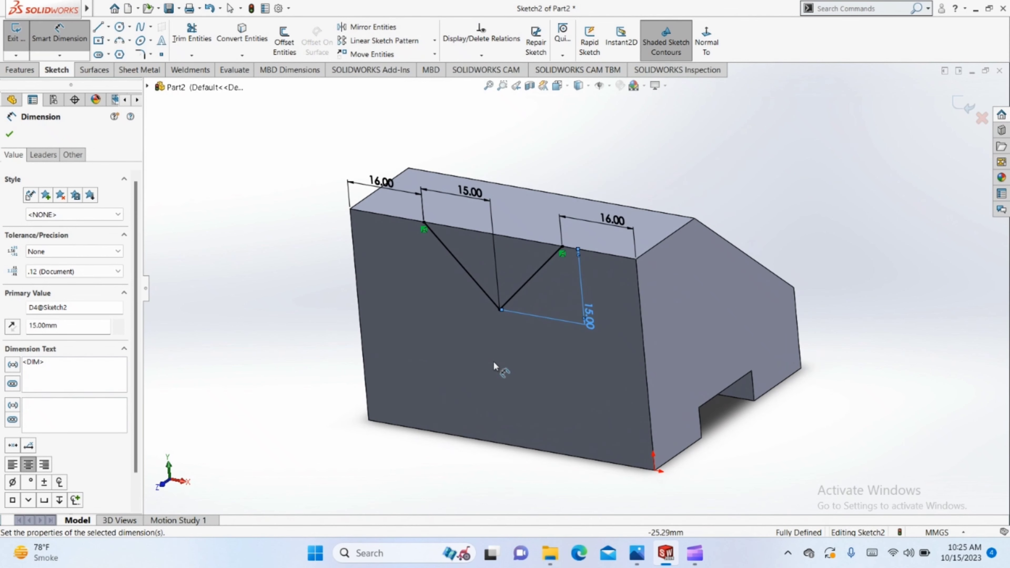
- Extruded Cut the V triangle region 20 mm blind into the block
click(18, 69)
click(181, 39)
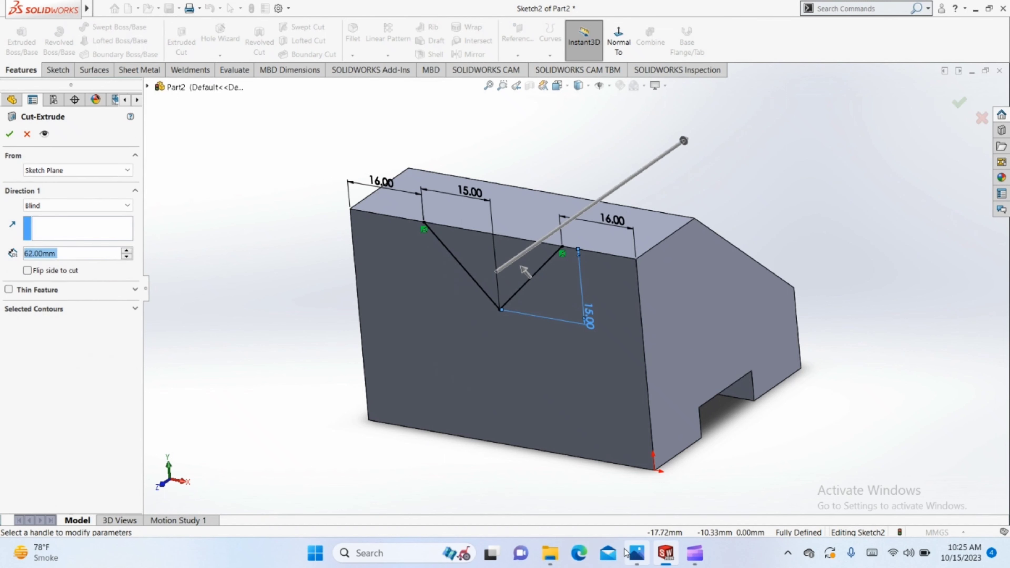
click(636, 553)
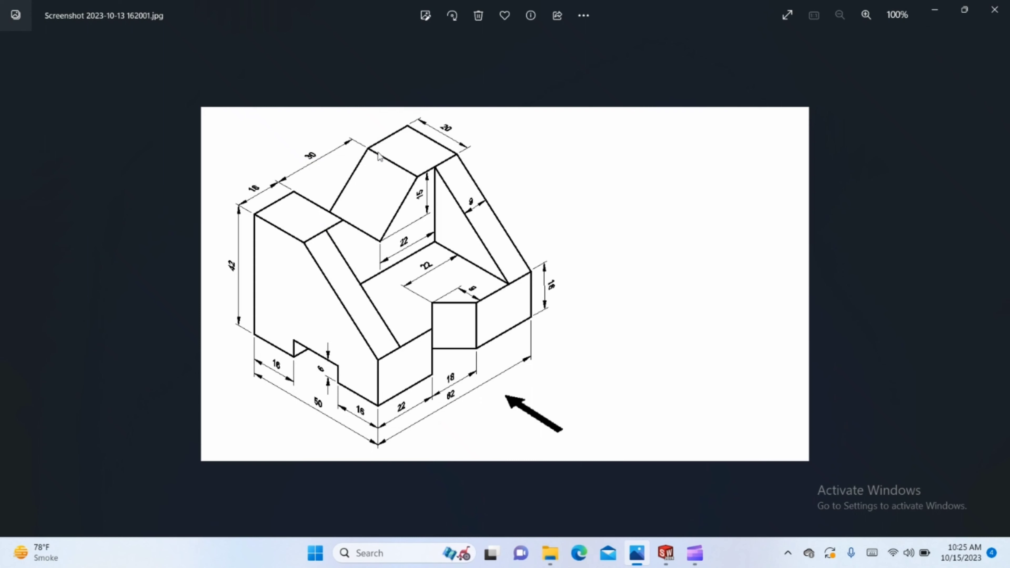
click(665, 554)
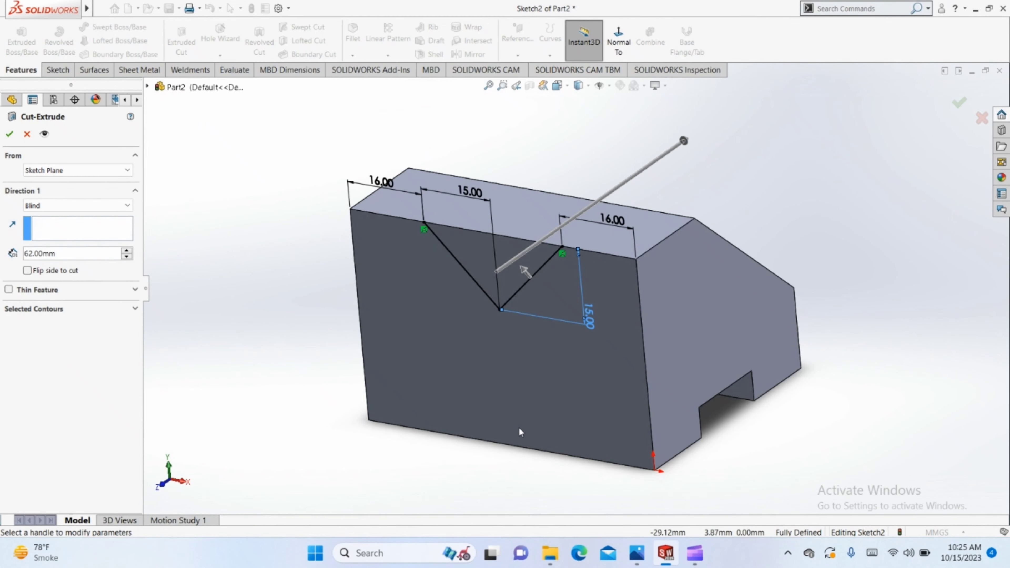
middle_drag(497, 298, 447, 432)
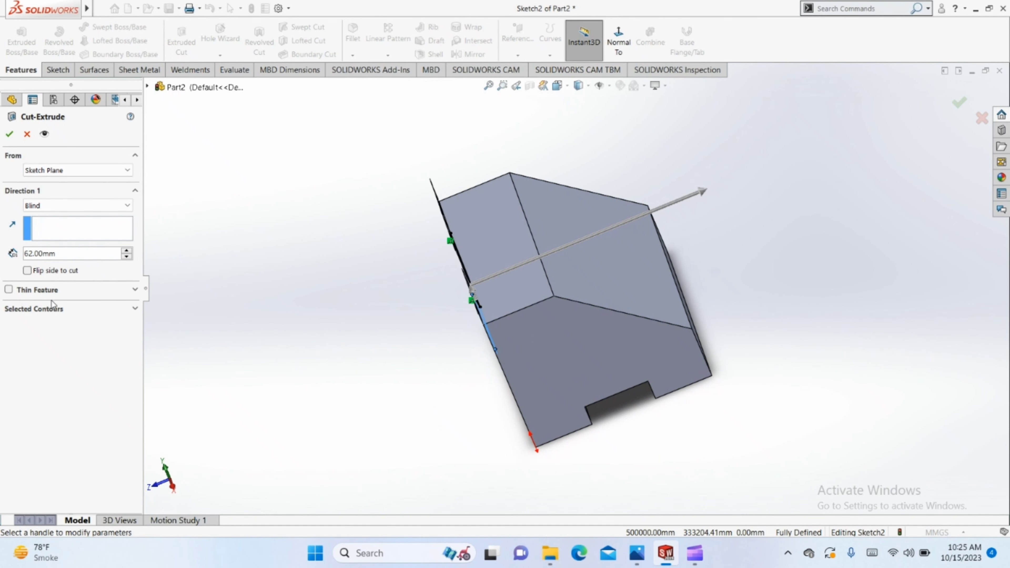
key(ctrl+7)
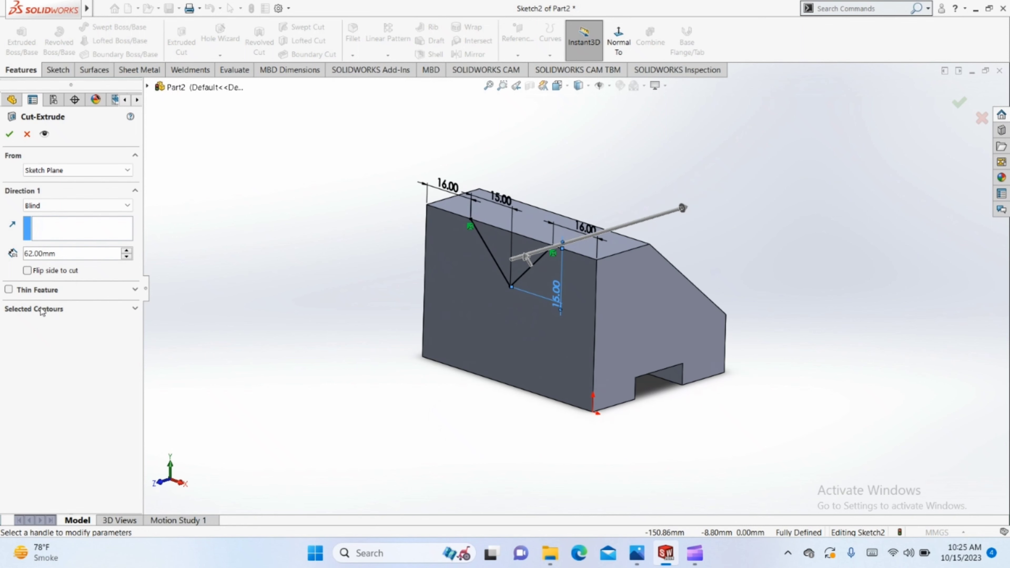
click(38, 311)
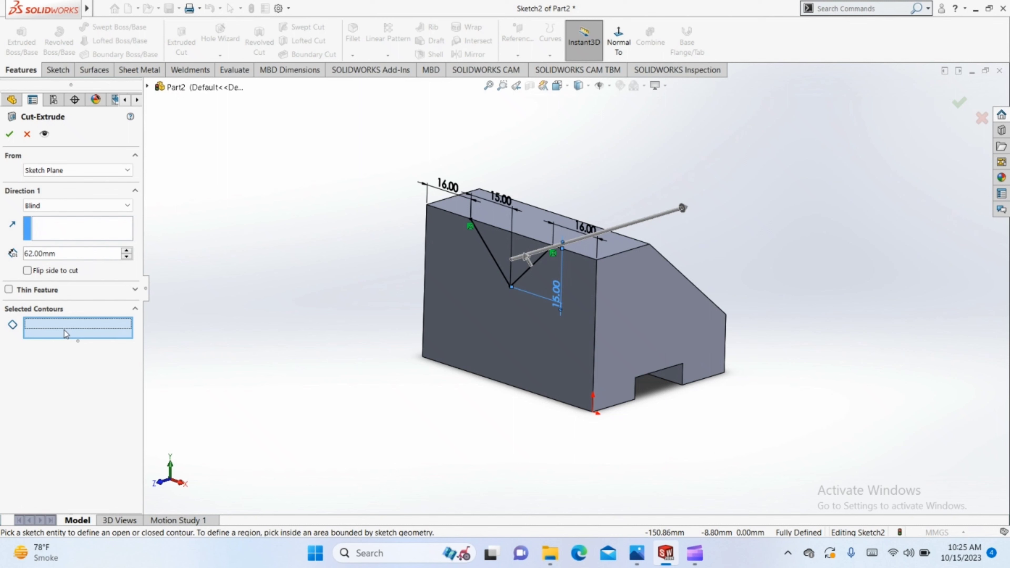
click(509, 249)
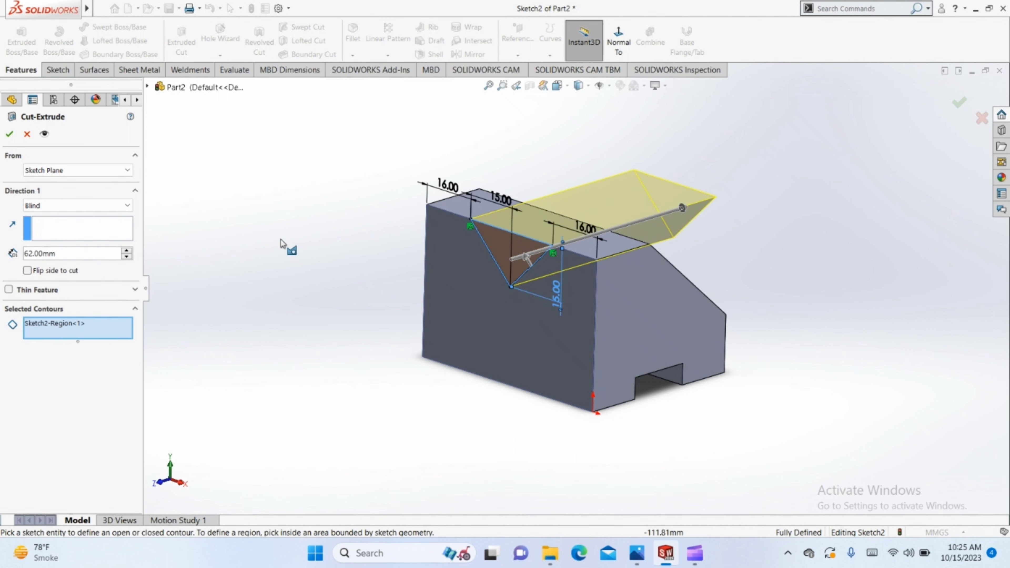
double_click(72, 253)
text(20)
key(Return)
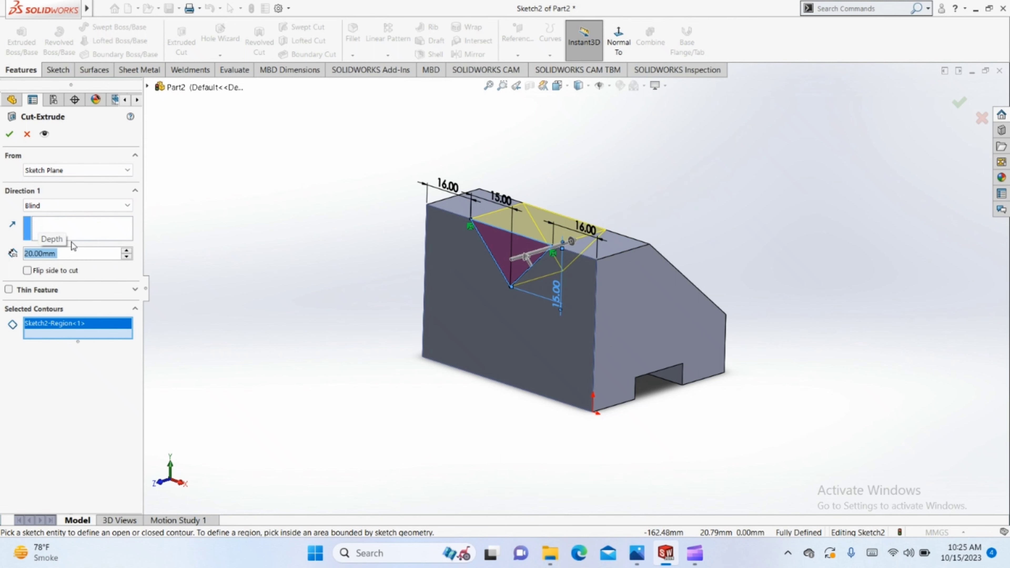
click(9, 134)
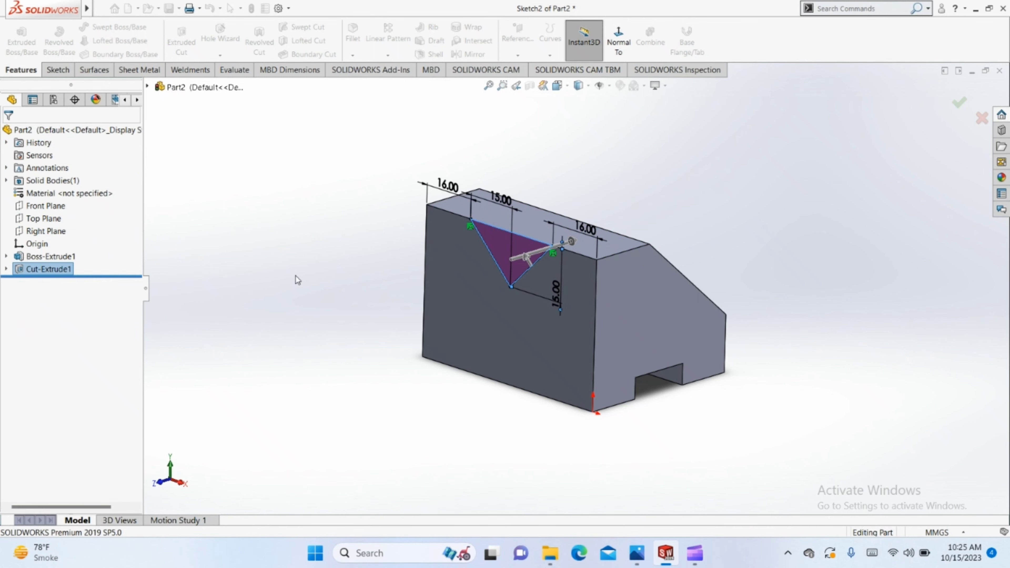
- Orbit the V-grooved part, then show the reference drawing in Photos
mouse_move(297, 276)
middle_down()
mouse_move(169, 323)
mouse_move(232, 462)
mouse_move(215, 339)
middle_up()
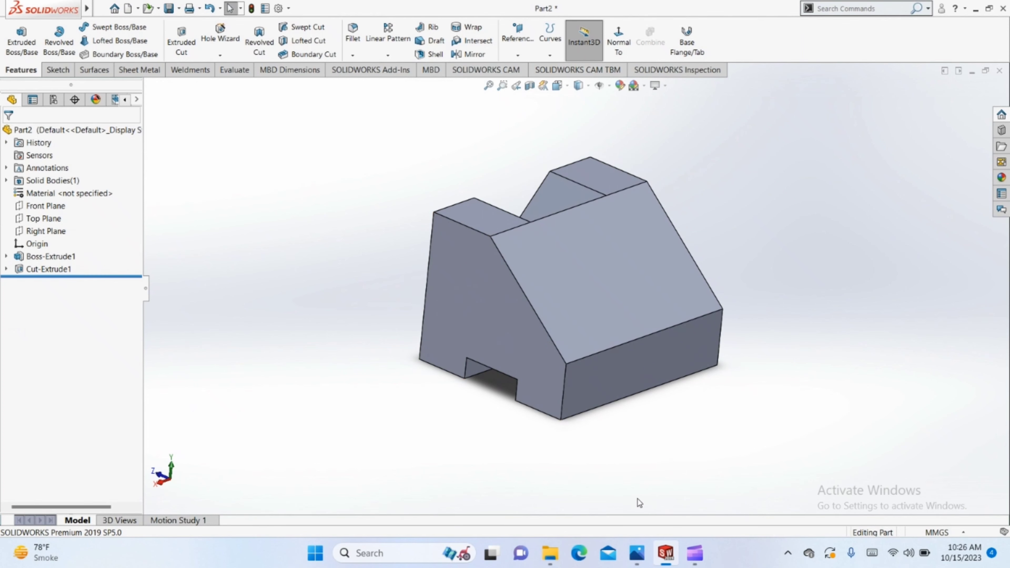
click(638, 553)
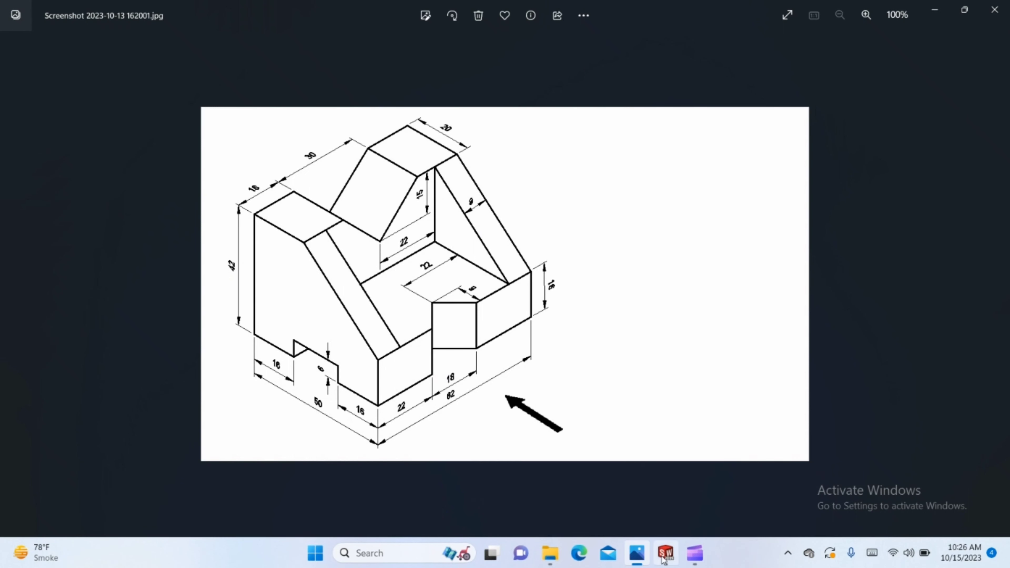
- Create reference plane Plane1 between the block's two opposite end faces
click(671, 562)
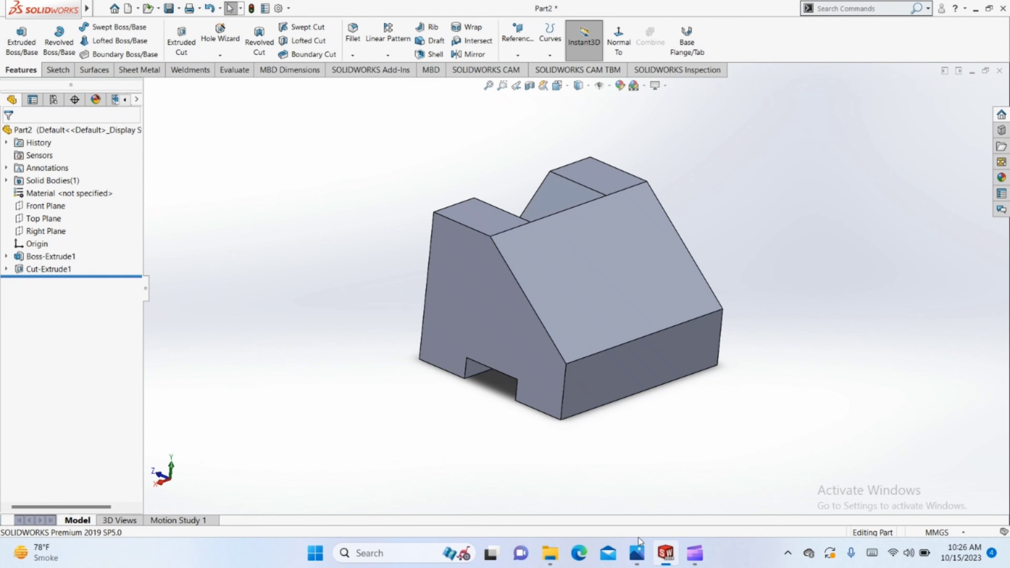
click(479, 299)
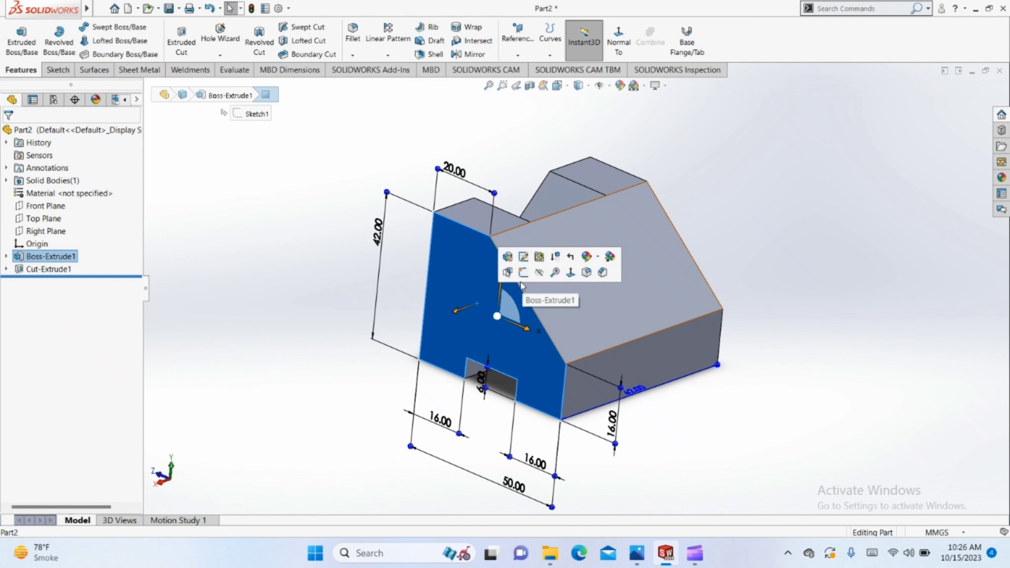
click(278, 303)
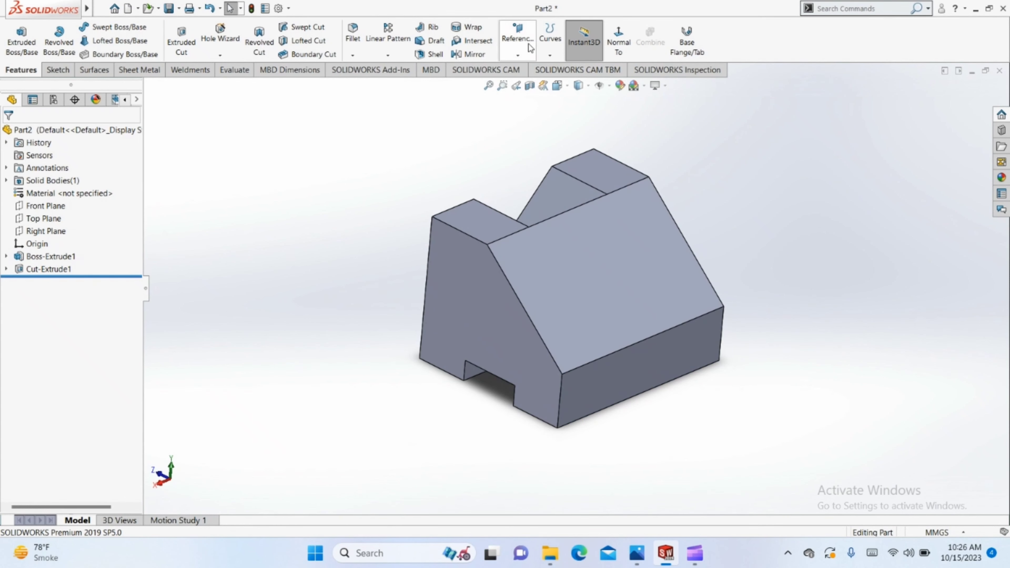
click(526, 58)
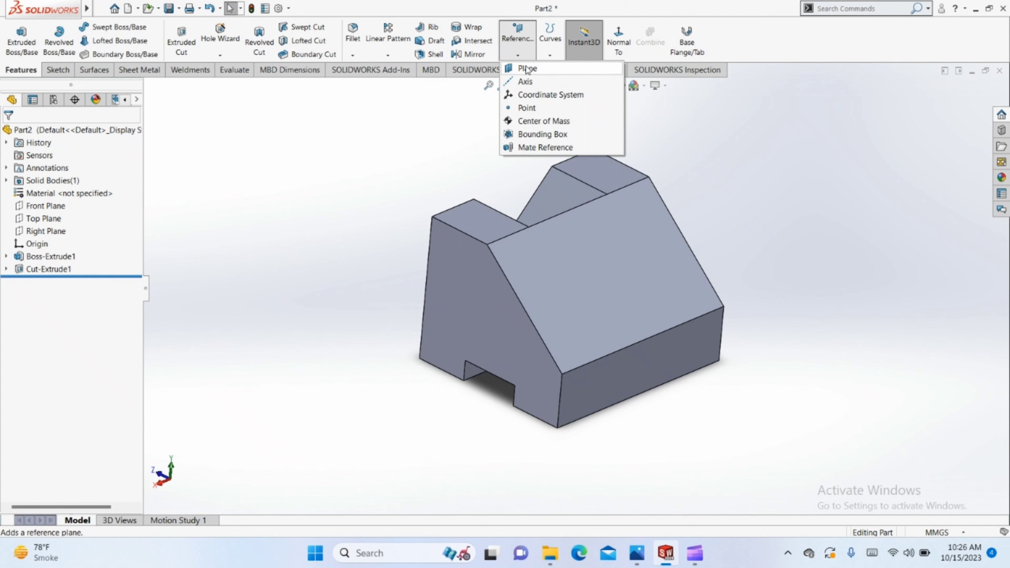
click(527, 69)
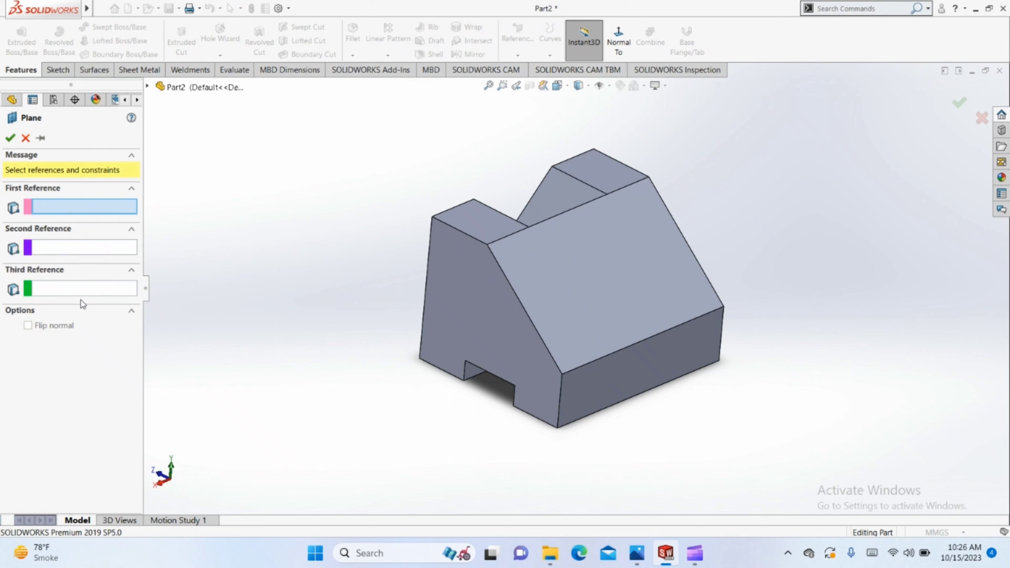
click(504, 330)
mouse_move(458, 334)
middle_down()
mouse_move(349, 336)
mouse_move(320, 365)
middle_up()
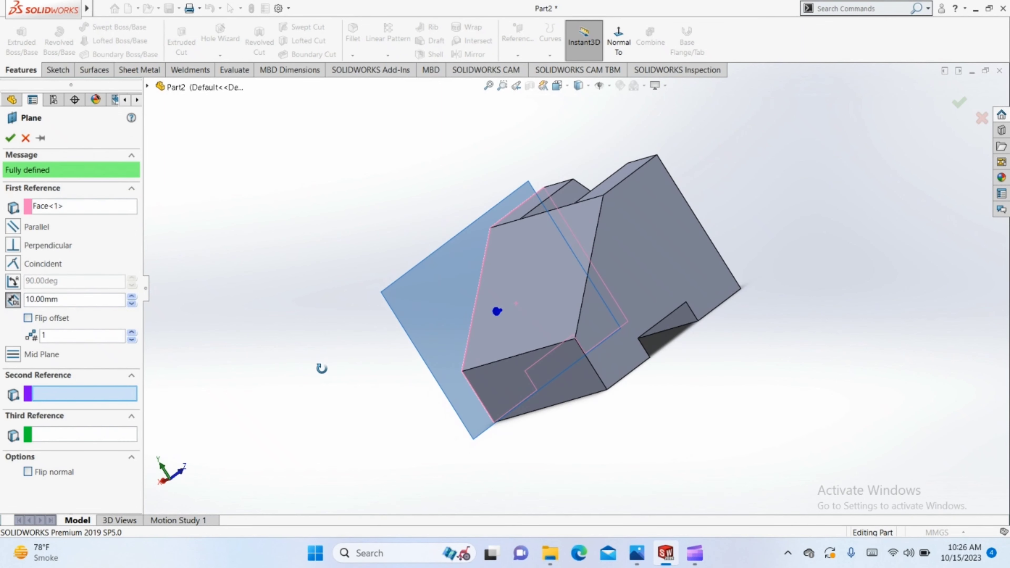
click(678, 267)
middle_drag(677, 266, 528, 205)
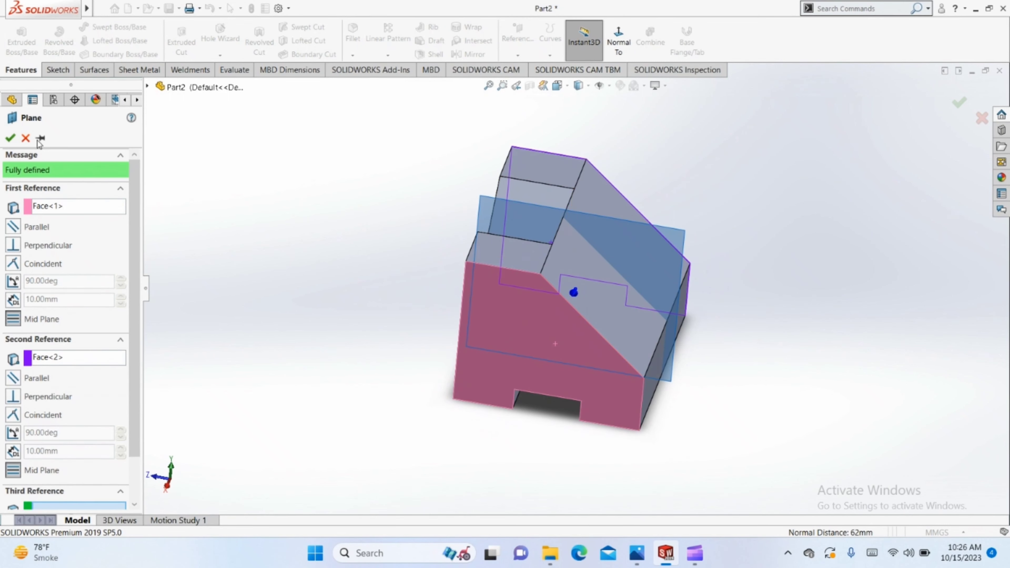
click(14, 138)
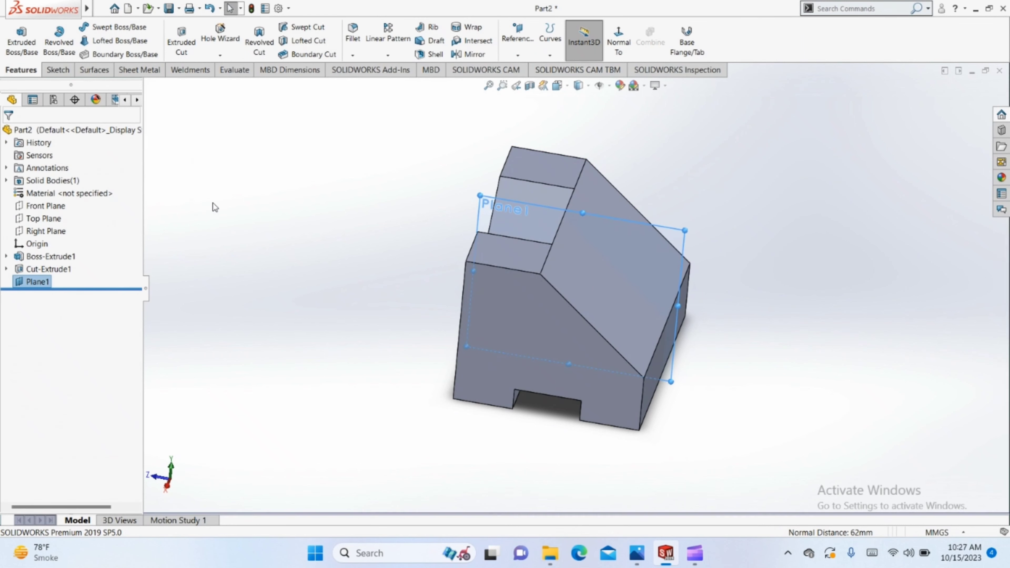
- Open Sketch3 on Plane1, viewed face-on, with the Line tool active
middle_drag(215, 208, 212, 260)
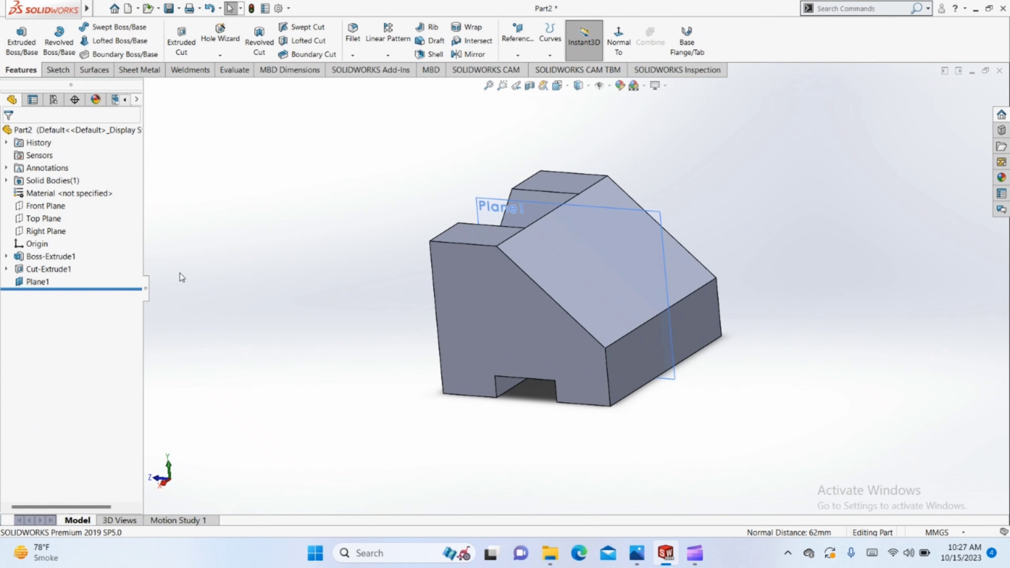
click(47, 283)
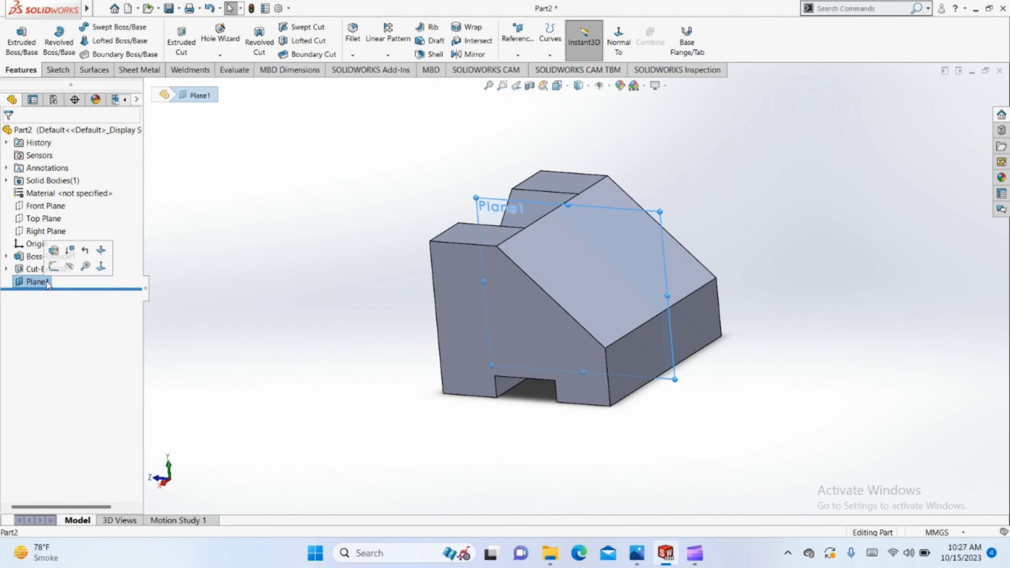
click(54, 266)
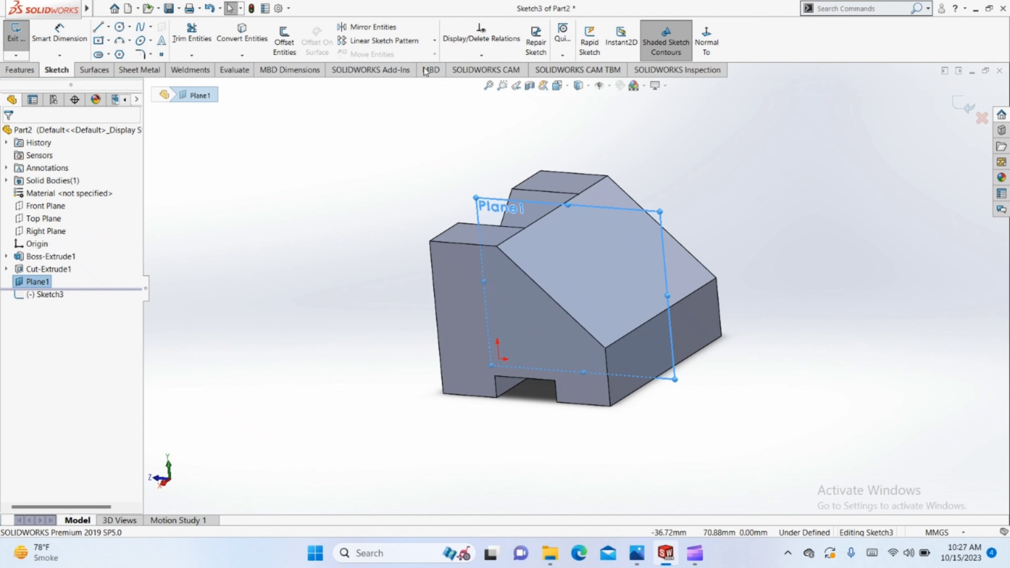
click(720, 41)
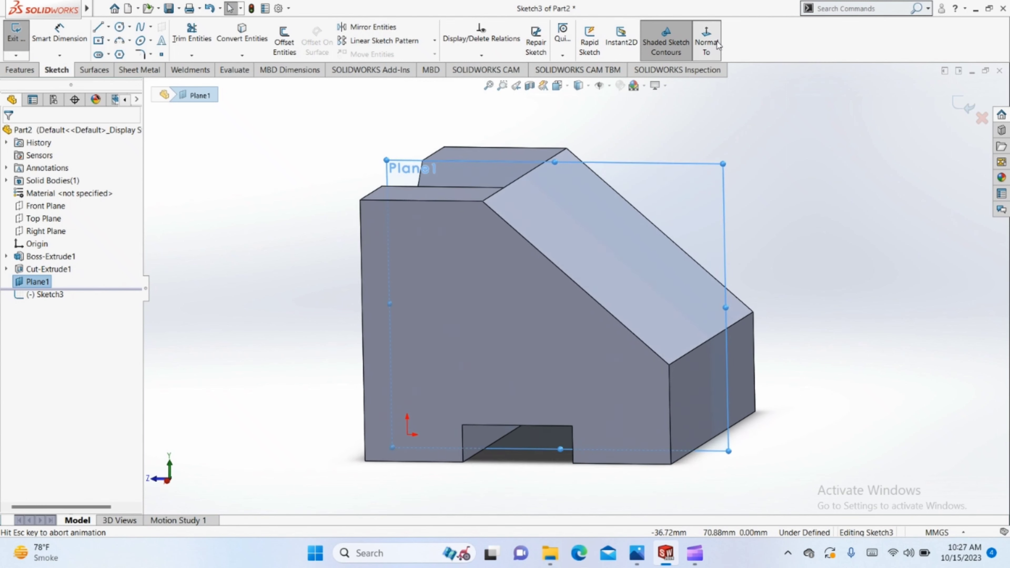
click(98, 29)
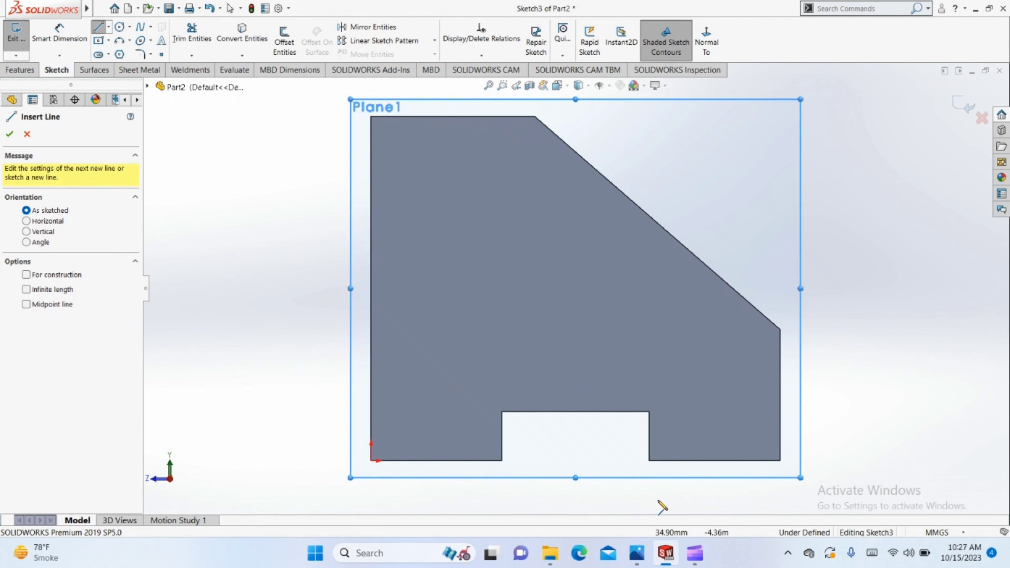
- Compare the part against the reference drawing, then return to a face-on view of Plane1
click(645, 557)
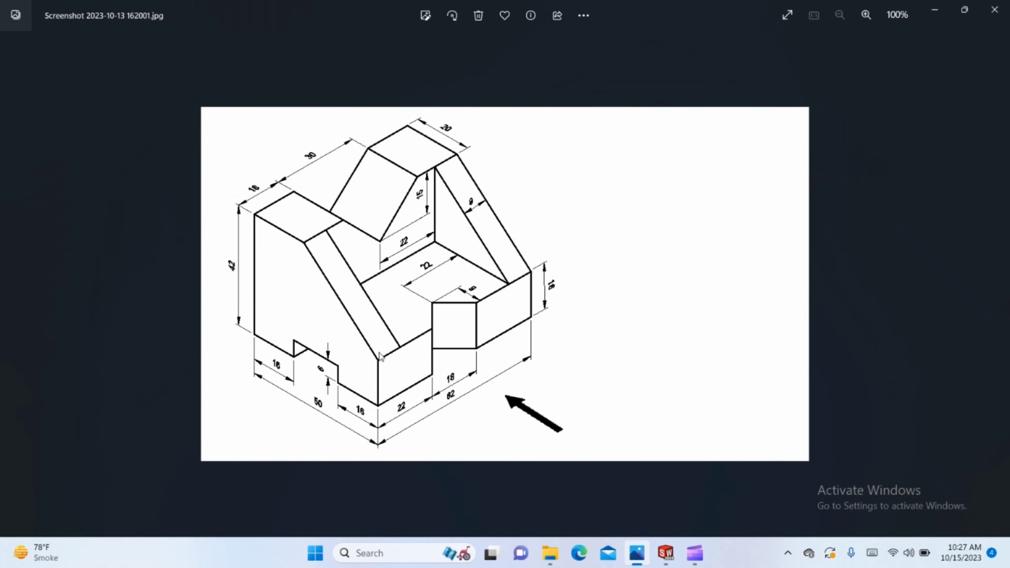
click(666, 554)
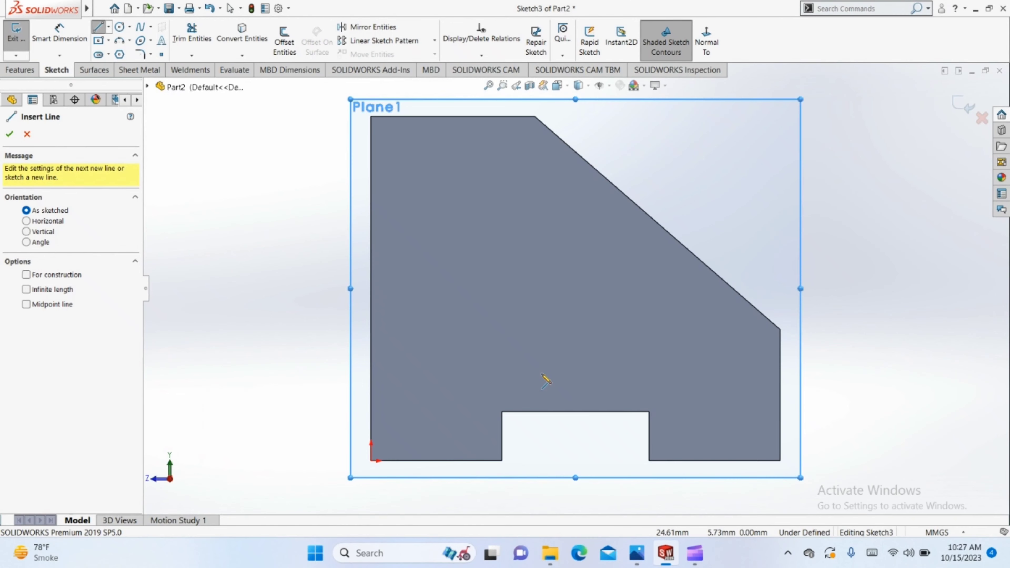
middle_drag(497, 298, 446, 404)
scroll(577, 288, up, 3)
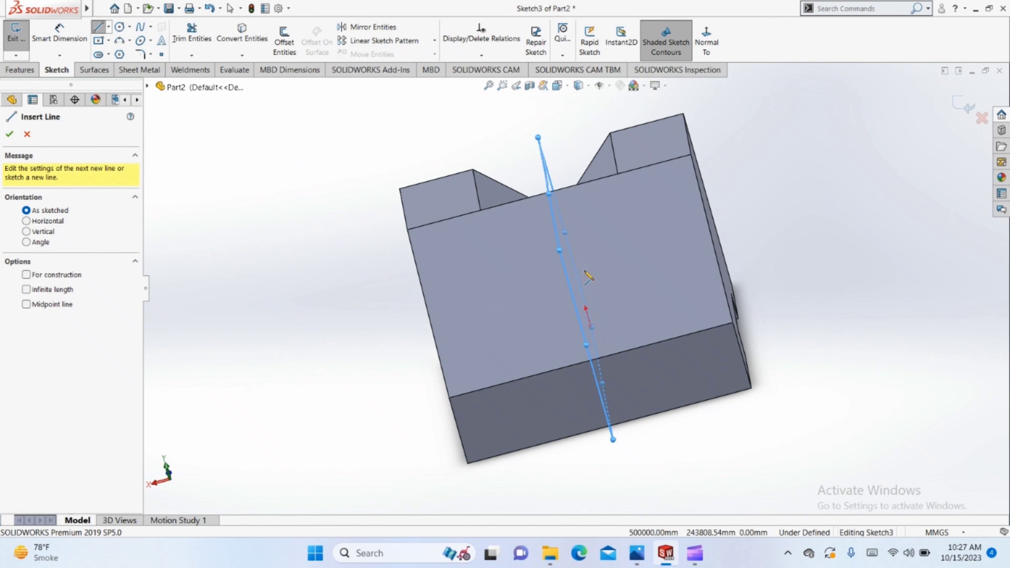
middle_drag(565, 286, 569, 271)
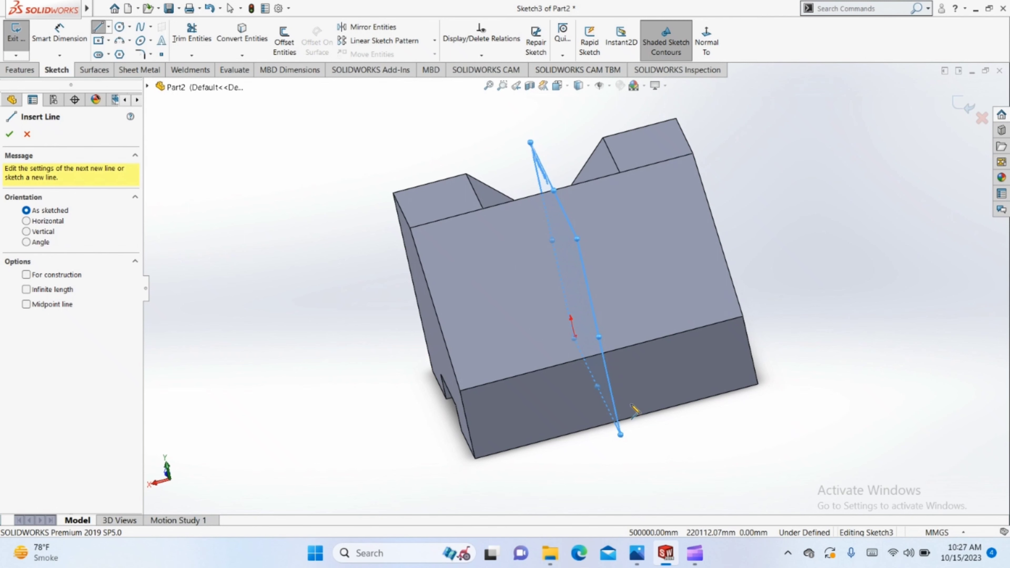
click(665, 557)
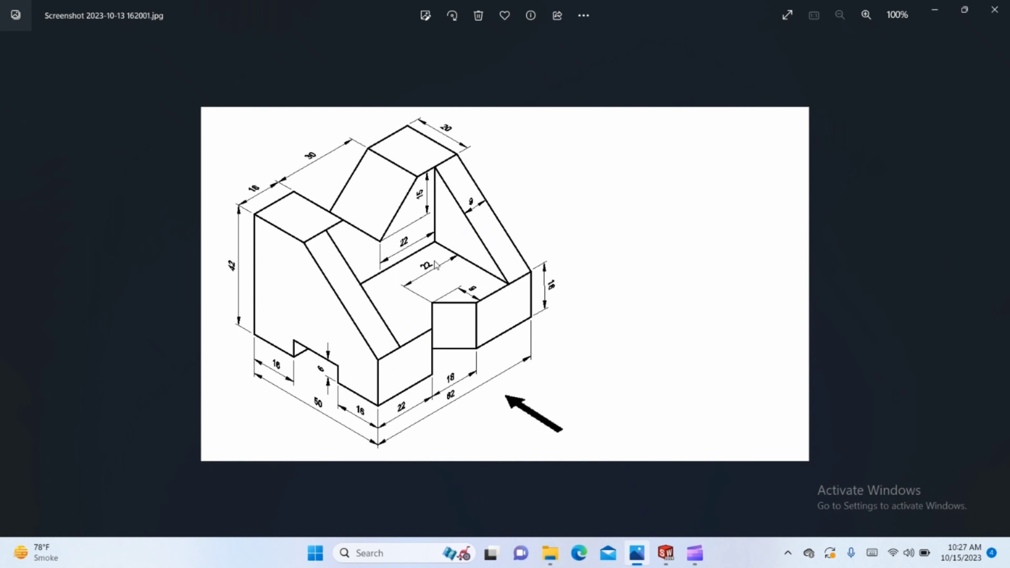
click(665, 553)
key(ctrl+8)
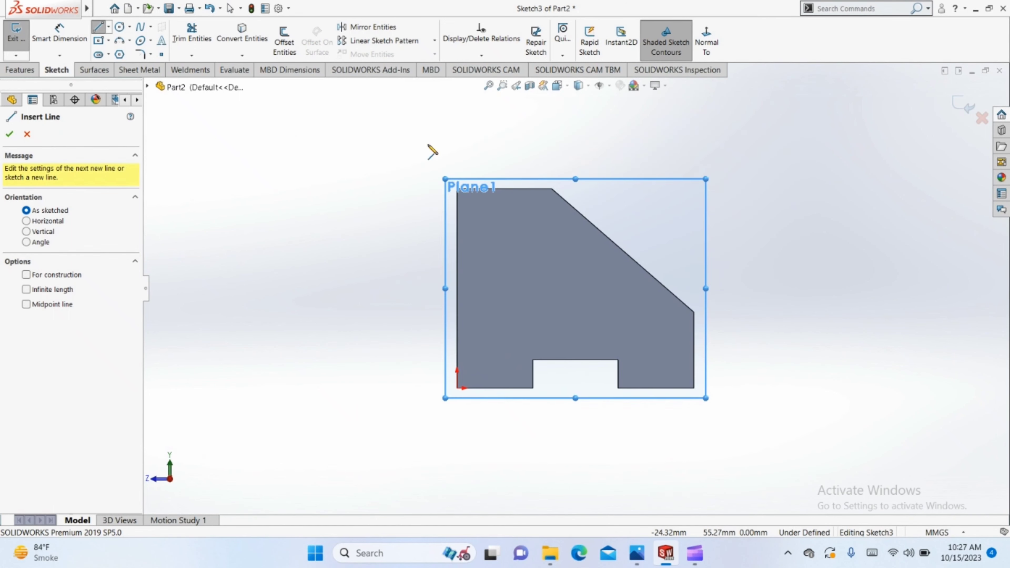
- Draw a closed right triangle on Plane1 under the sloped top edge
click(552, 189)
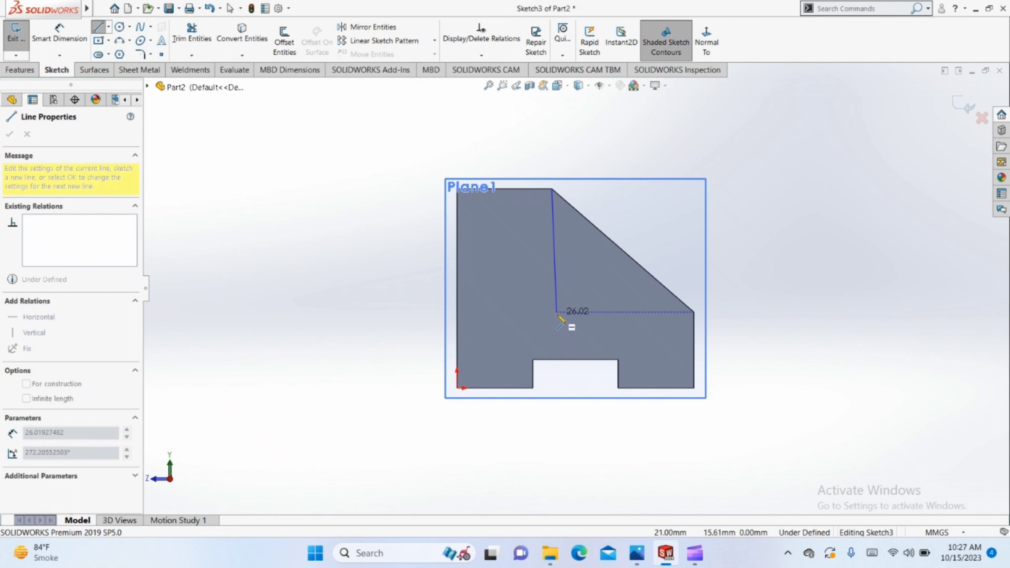
scroll(558, 316, down, 1)
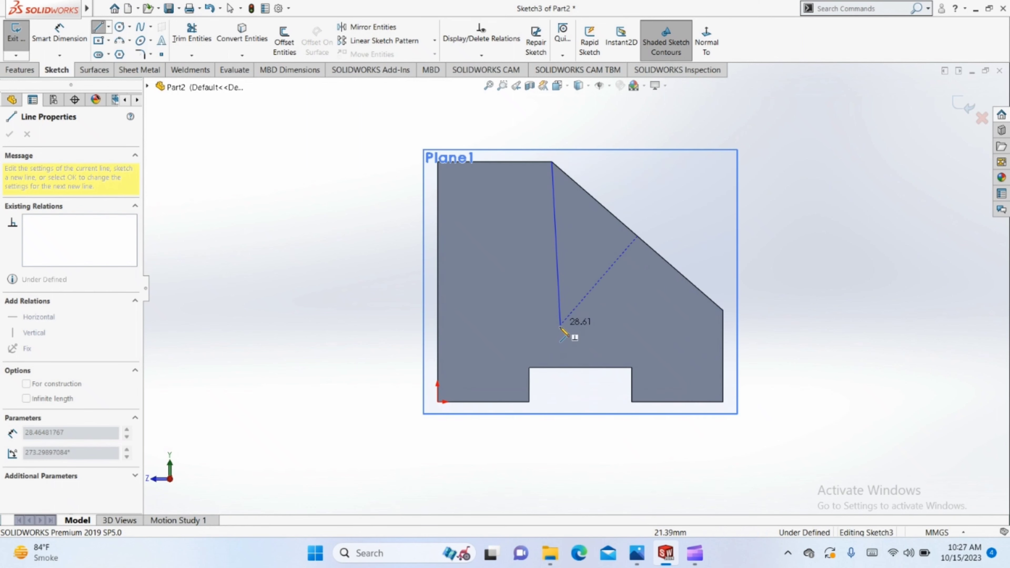
click(558, 311)
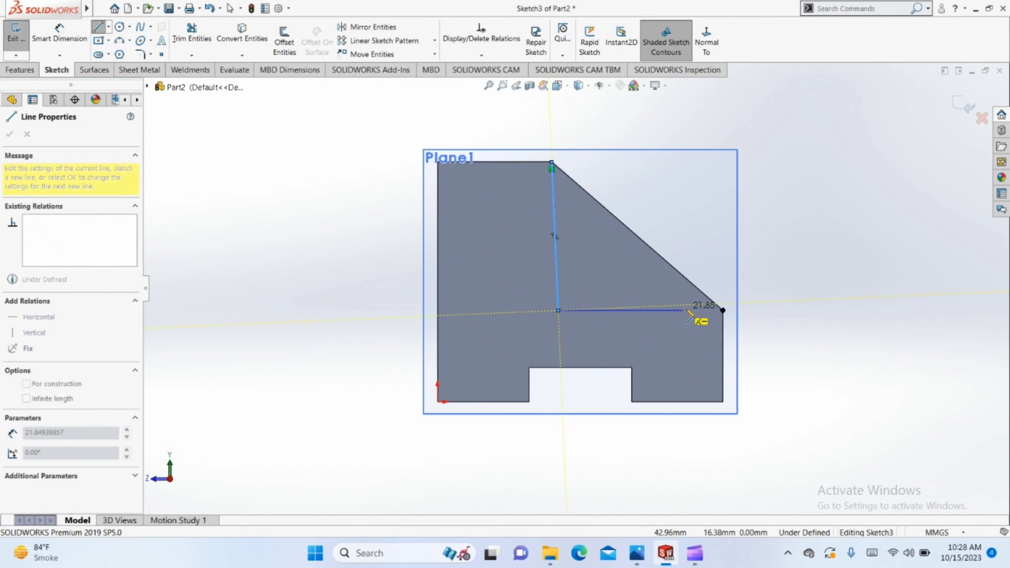
click(723, 310)
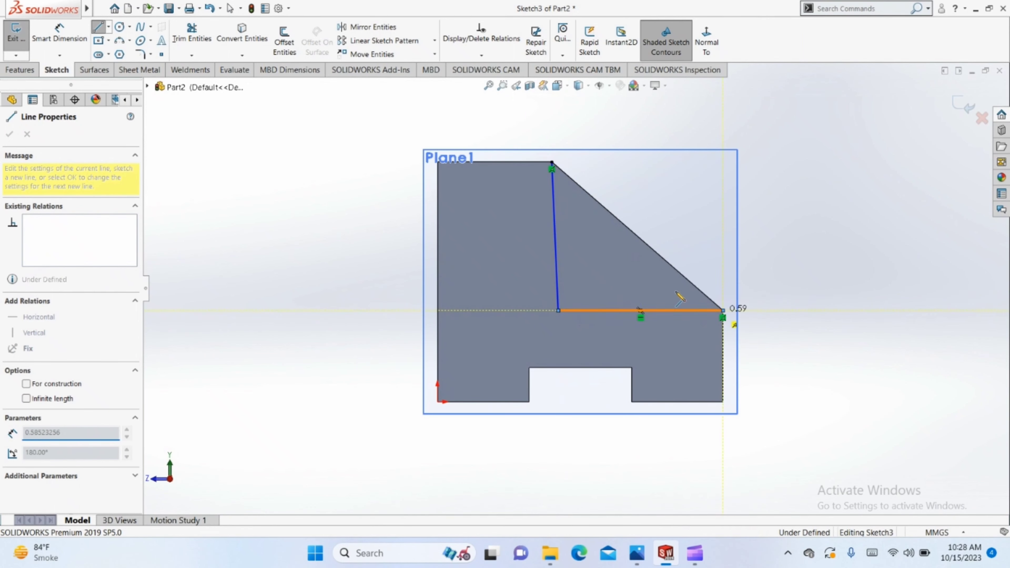
click(552, 162)
key(Escape)
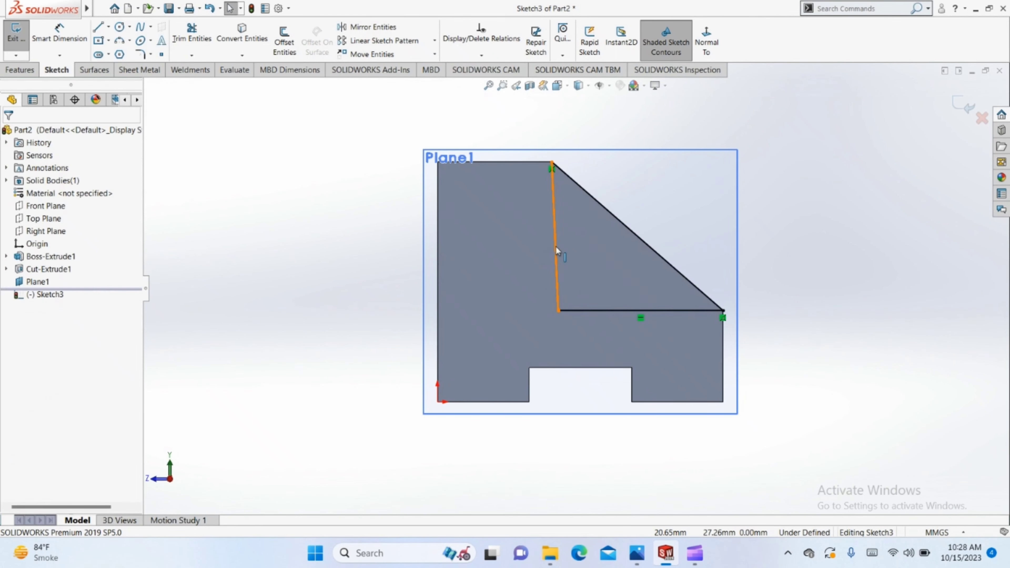
- Make the triangle's upright side vertical to fully define Sketch3
click(557, 252)
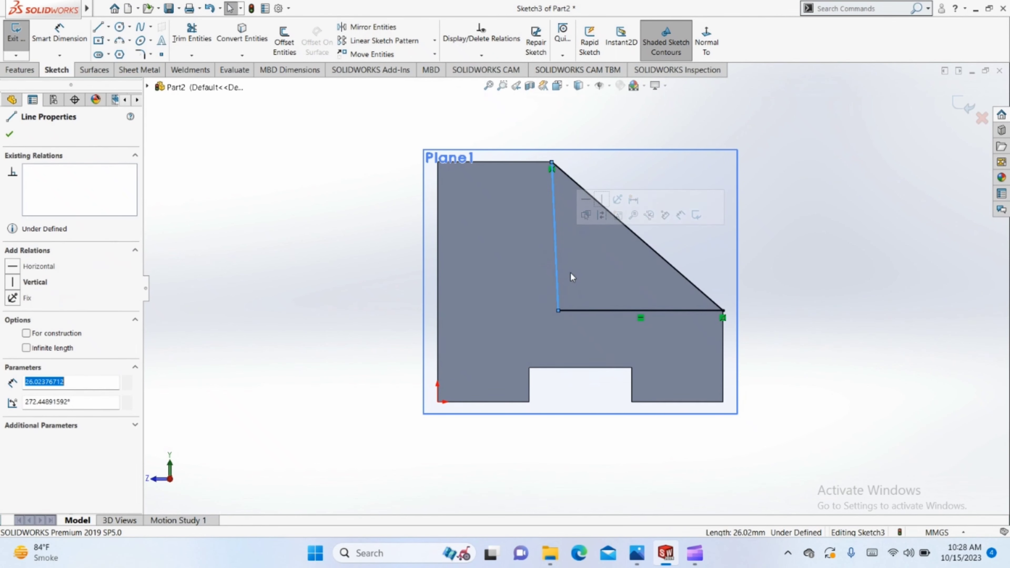
click(601, 202)
key(Escape)
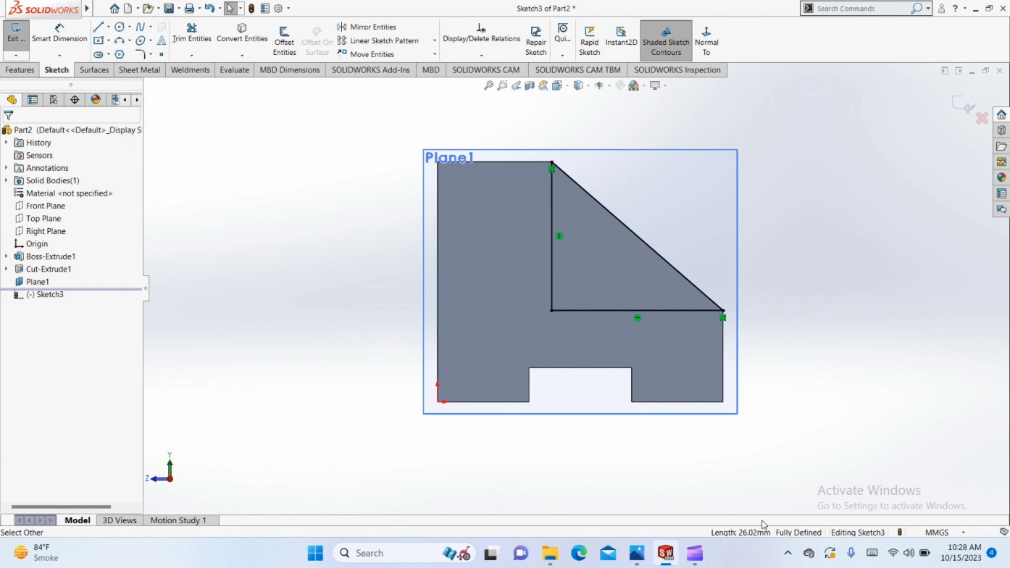
- Start an Extruded Cut from the triangle sketch and preview it in 3D
mouse_move(646, 389)
middle_down()
mouse_move(576, 427)
mouse_move(529, 254)
middle_up()
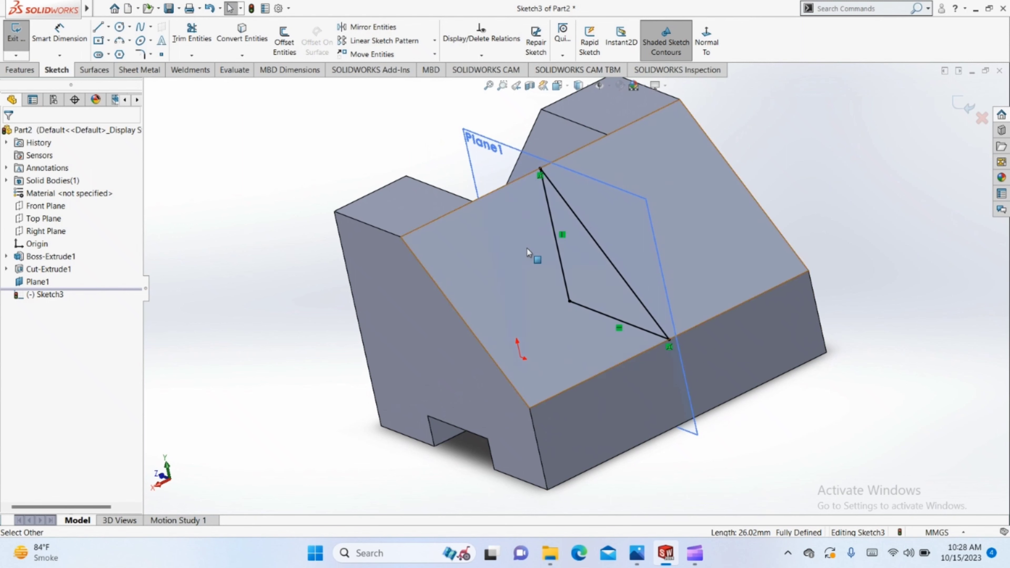
middle_drag(527, 213, 529, 218)
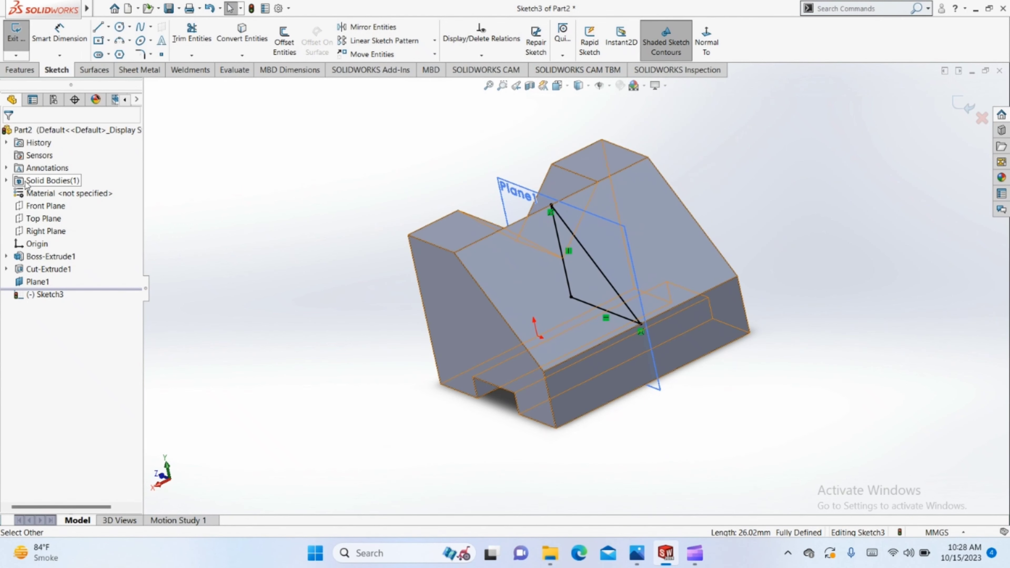
click(21, 70)
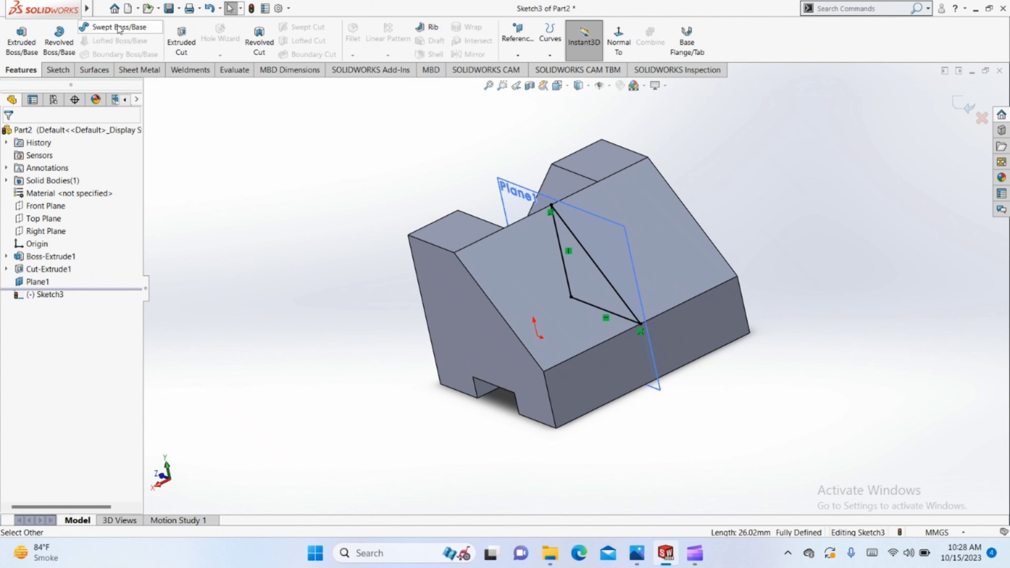
click(192, 49)
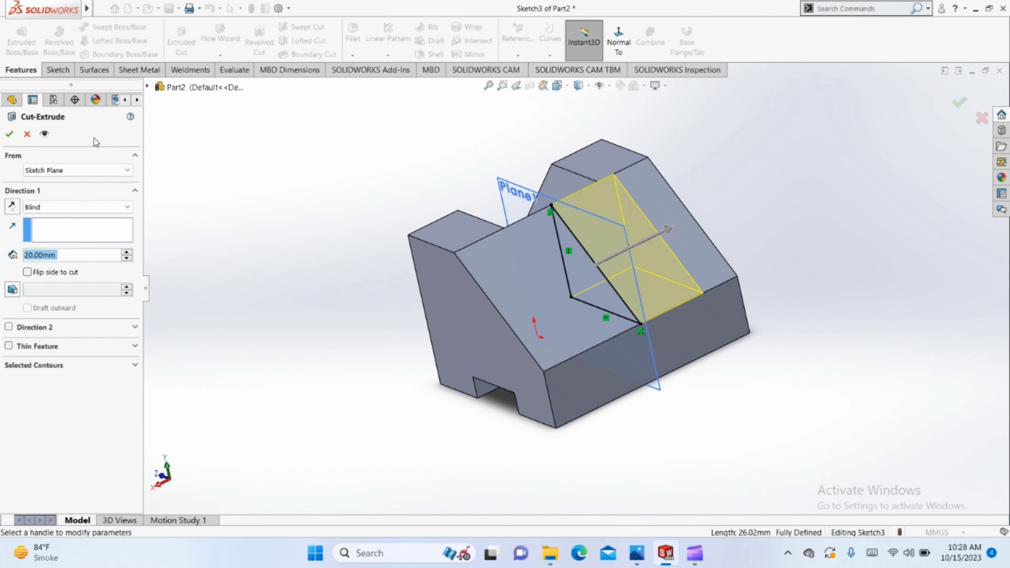
middle_drag(250, 251, 327, 275)
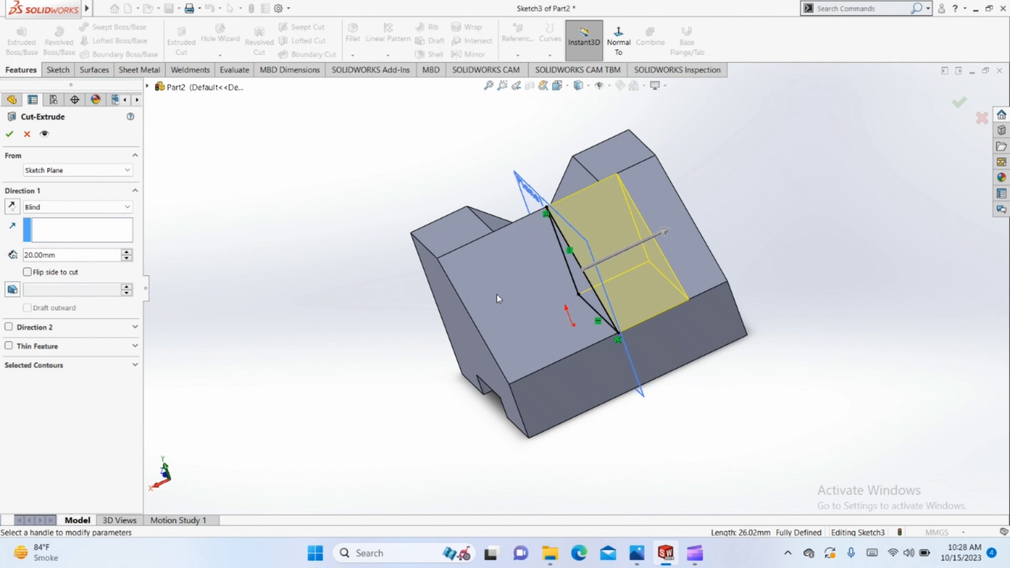
- Cut the triangle Blind 22 mm in both directions to form the V channel
click(81, 255)
key(ctrl+a)
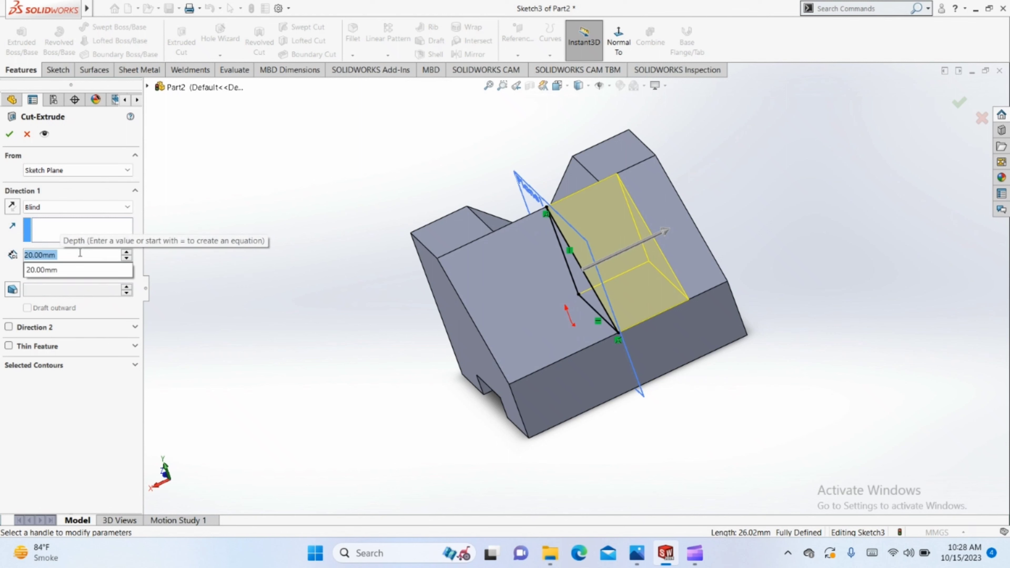
text(22)
key(Return)
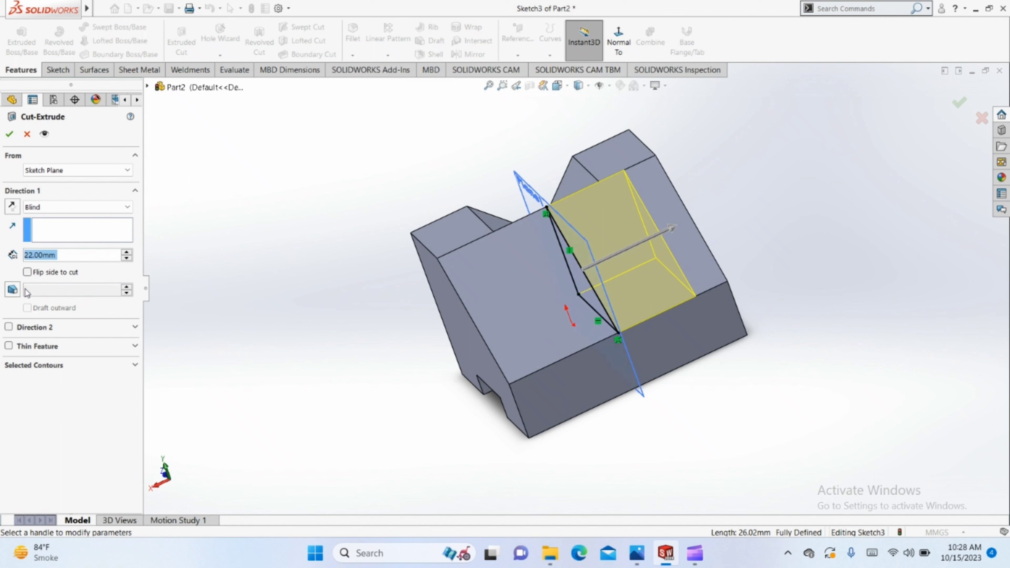
click(9, 327)
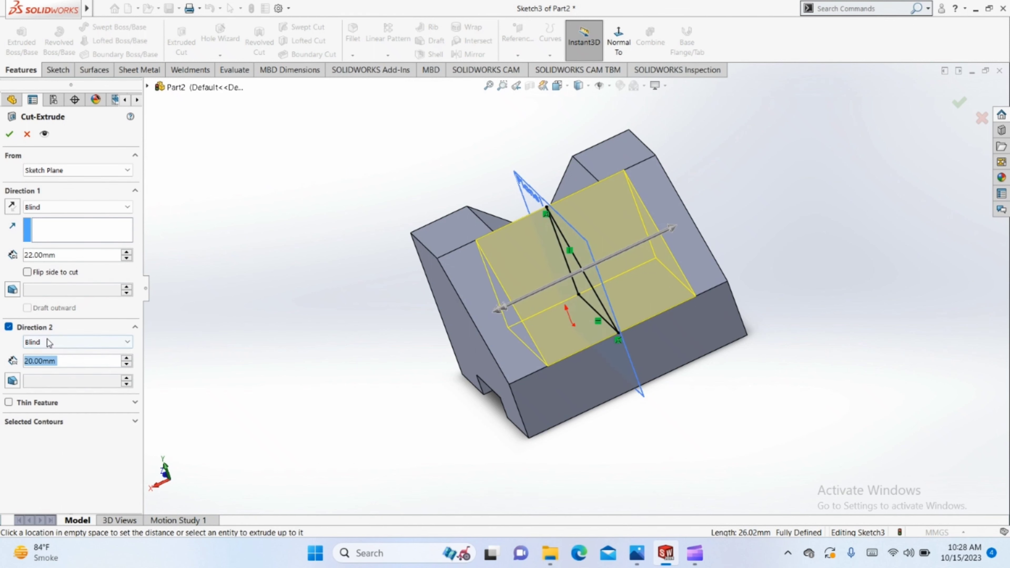
text(22)
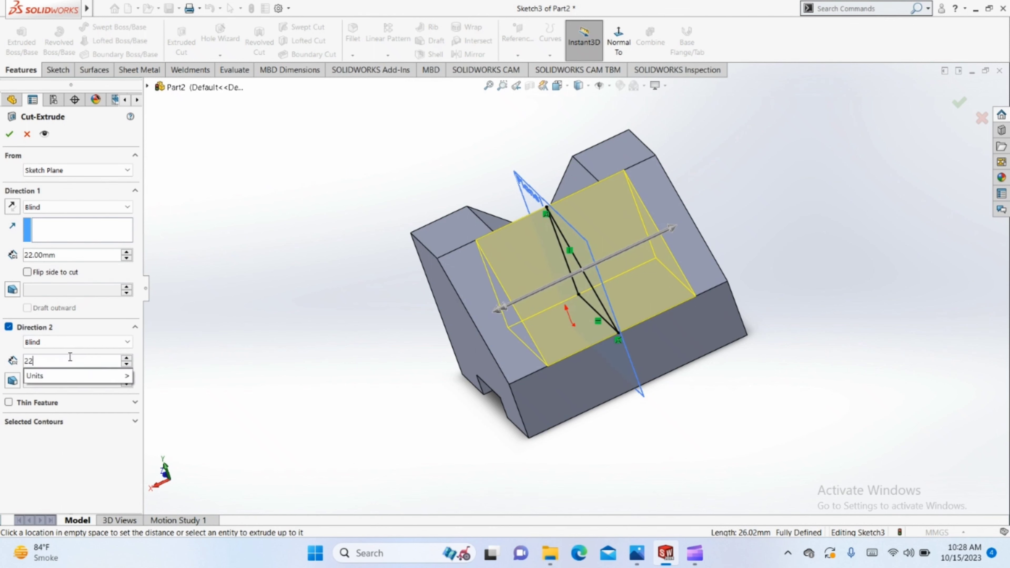
key(Return)
middle_drag(433, 305, 435, 327)
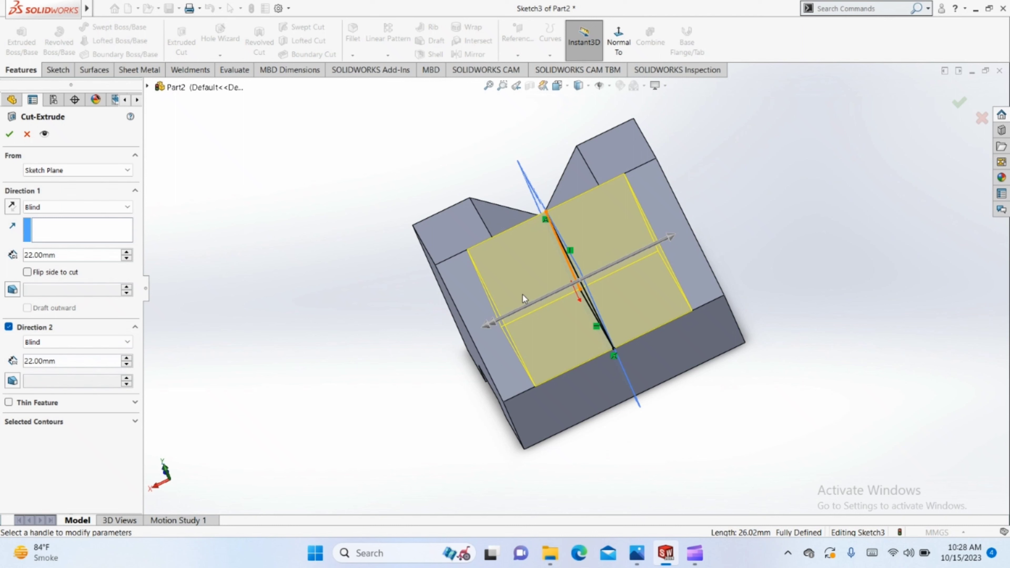
click(17, 135)
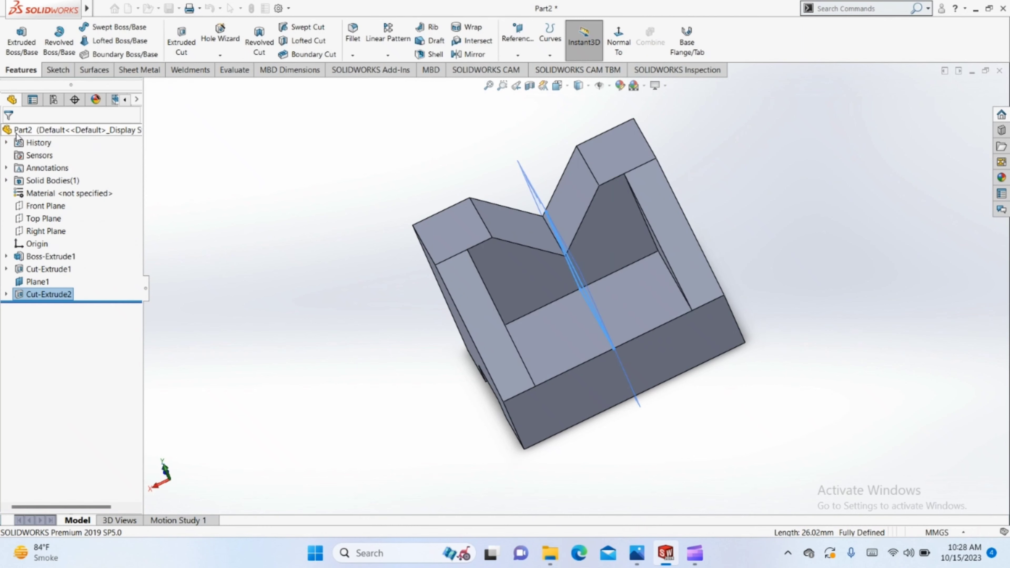
- Hide Plane1
mouse_move(304, 221)
middle_down()
mouse_move(255, 242)
mouse_move(235, 356)
middle_up()
click(37, 282)
click(69, 273)
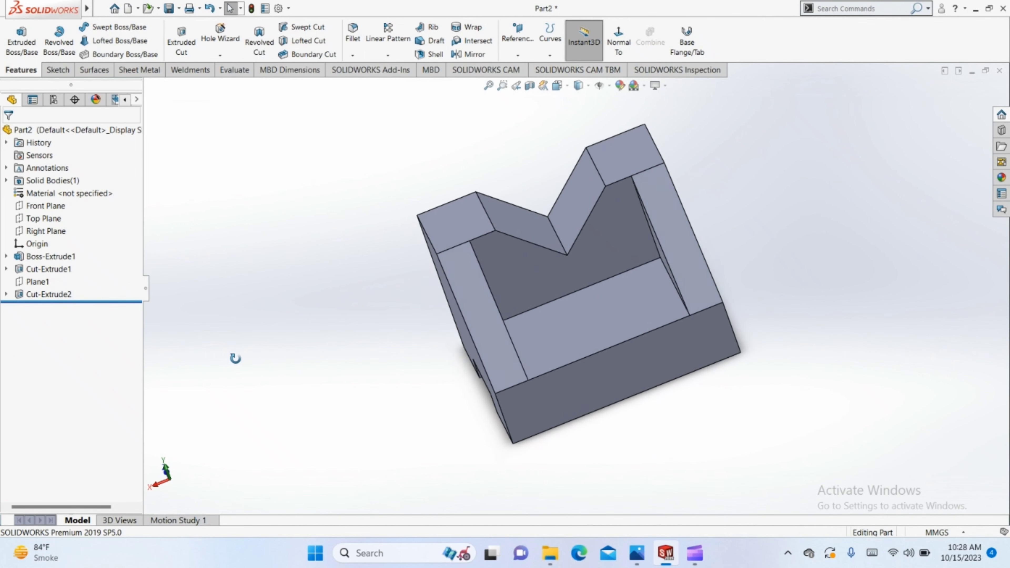
- Start a new sketch on the channel's flat floor face, viewed Normal To
click(543, 298)
middle_drag(543, 297, 430, 324)
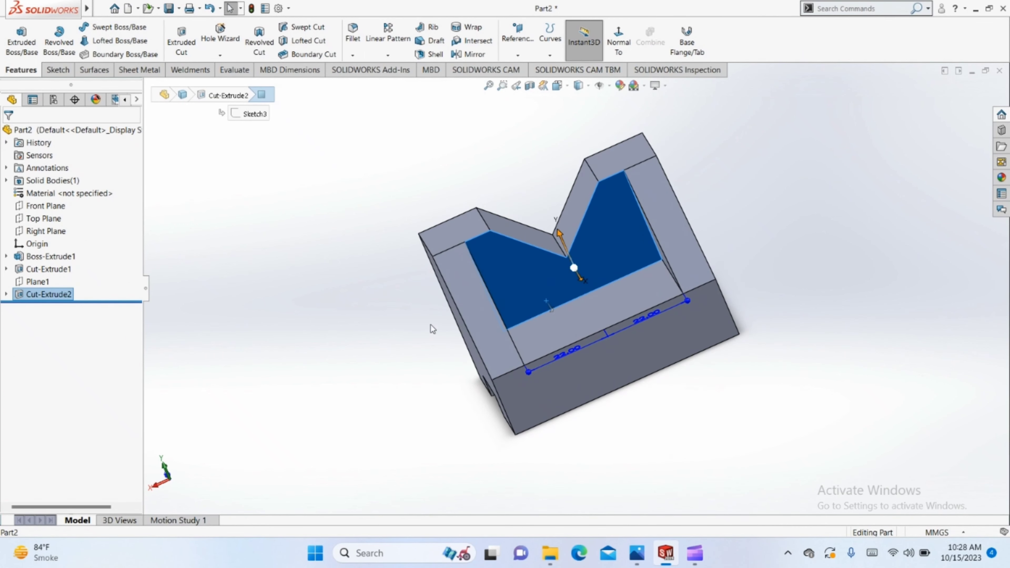
click(419, 311)
mouse_move(288, 351)
middle_down()
mouse_move(372, 250)
mouse_move(382, 338)
middle_up()
click(567, 317)
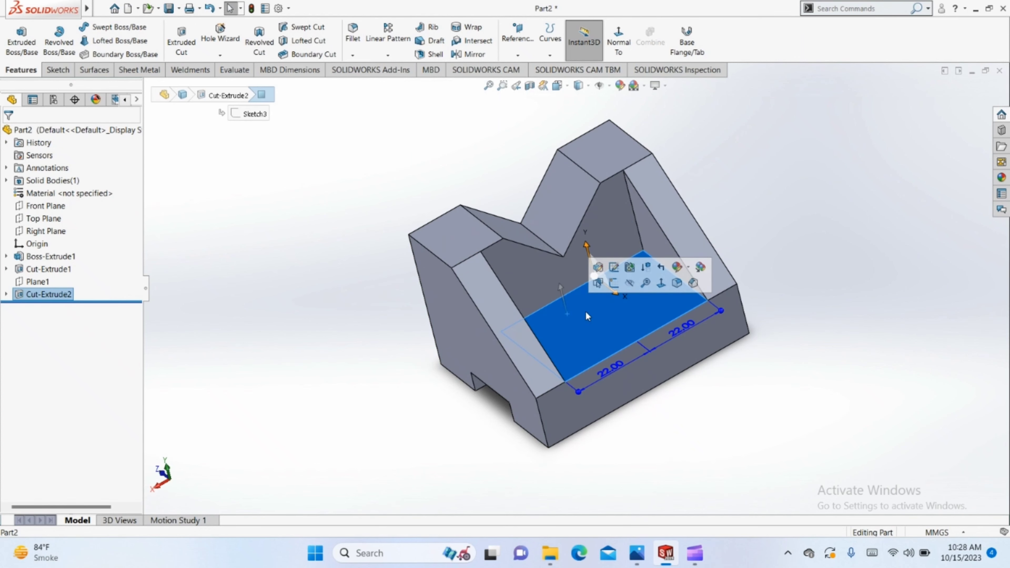
click(616, 291)
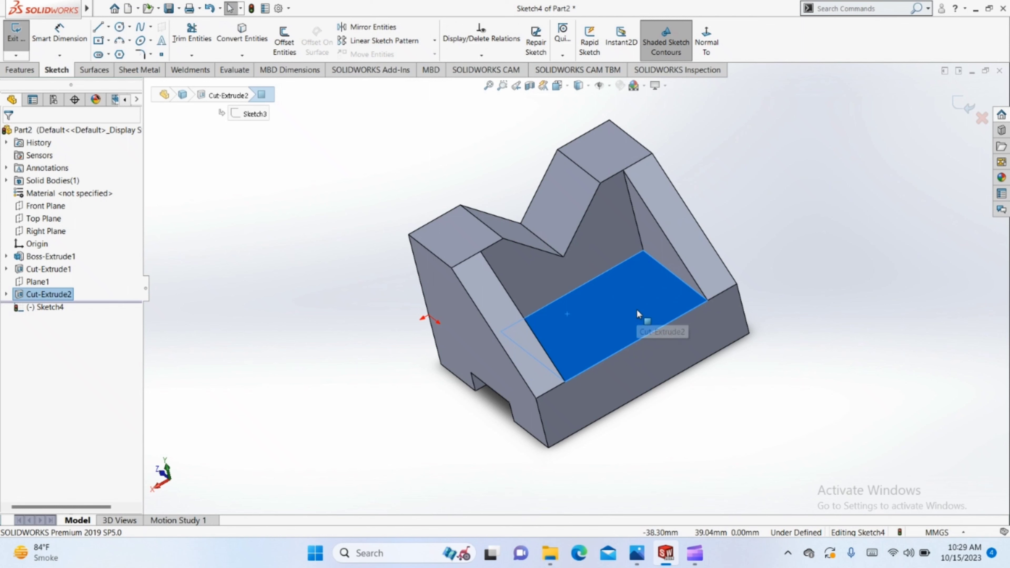
click(706, 40)
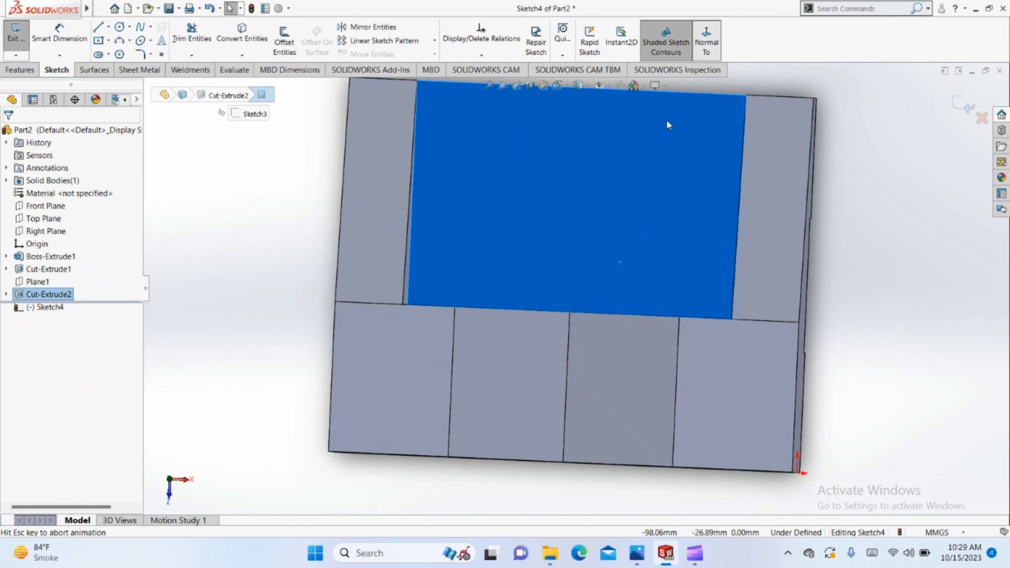
- Zoom to fit and rotate the sketch view back to upright
key(z)
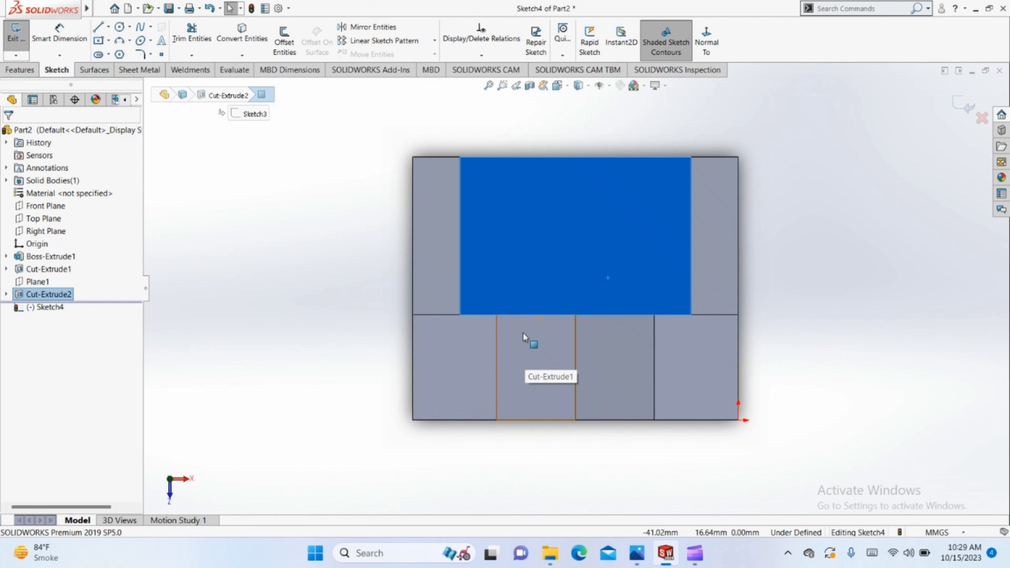
key(alt+Left)
key(alt+Left)
key(alt+Left)
key(alt+Left)
key(alt+Left)
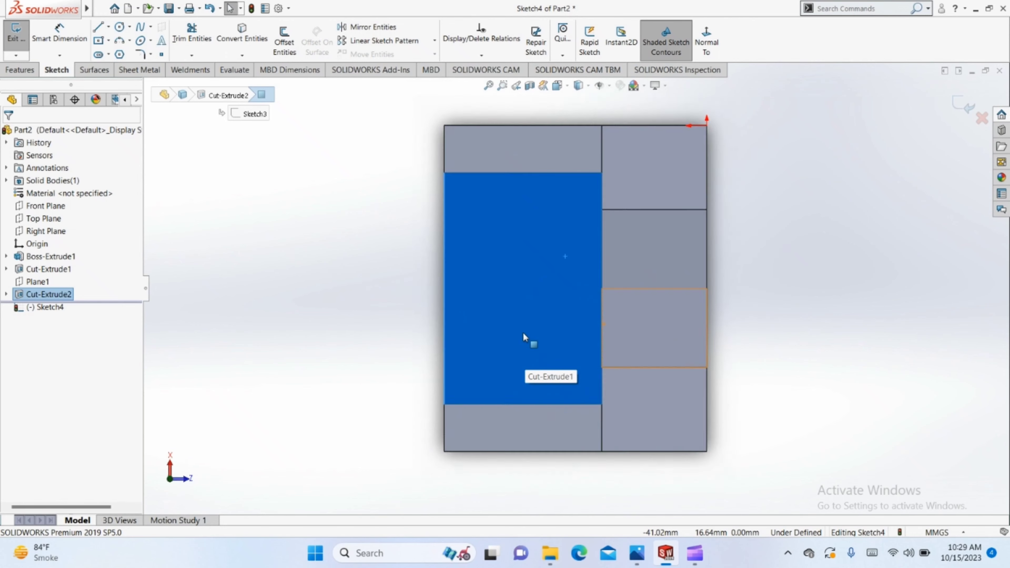
key(Left)
key(Up)
key(alt+Right)
key(alt+Right)
key(alt+Right)
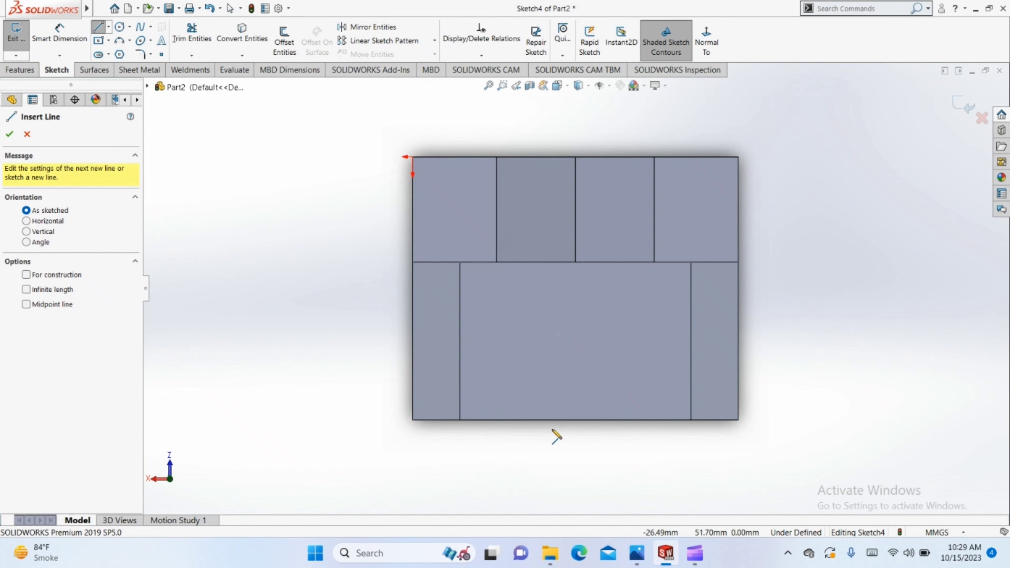
- Check the reference drawing, then draw a two-line inverted V on the face's bottom edge
click(636, 561)
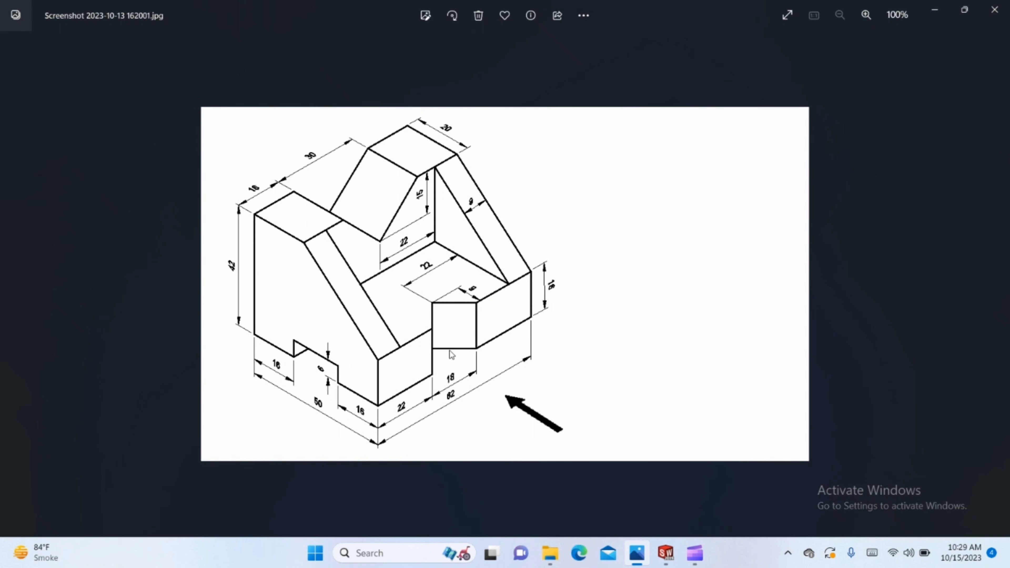
click(655, 551)
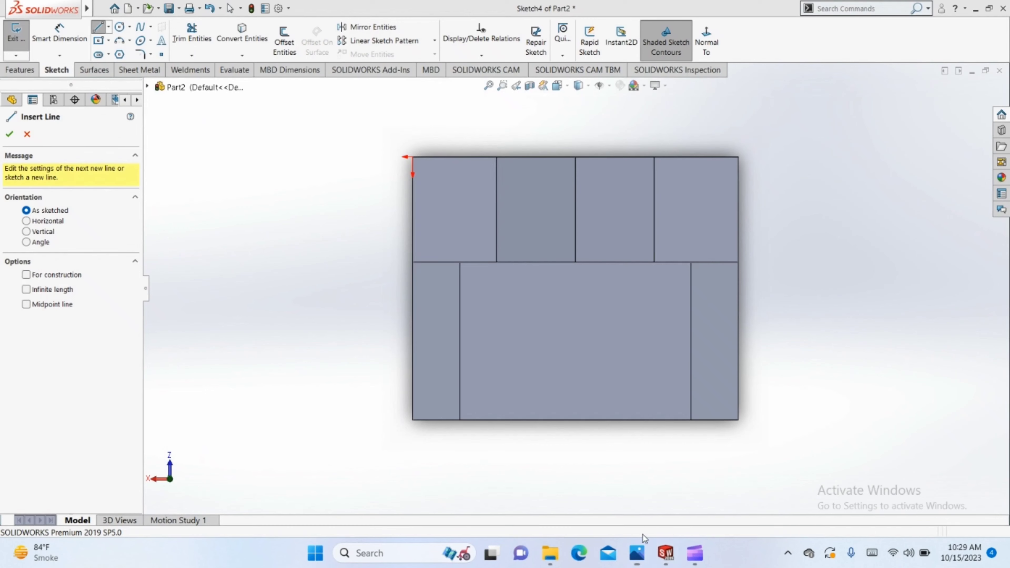
click(539, 420)
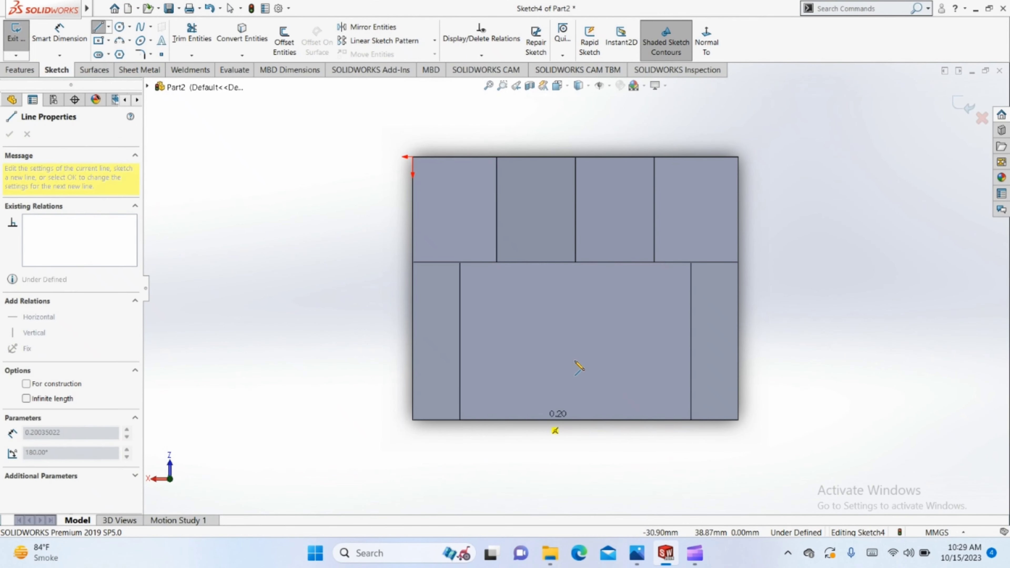
click(564, 361)
click(620, 420)
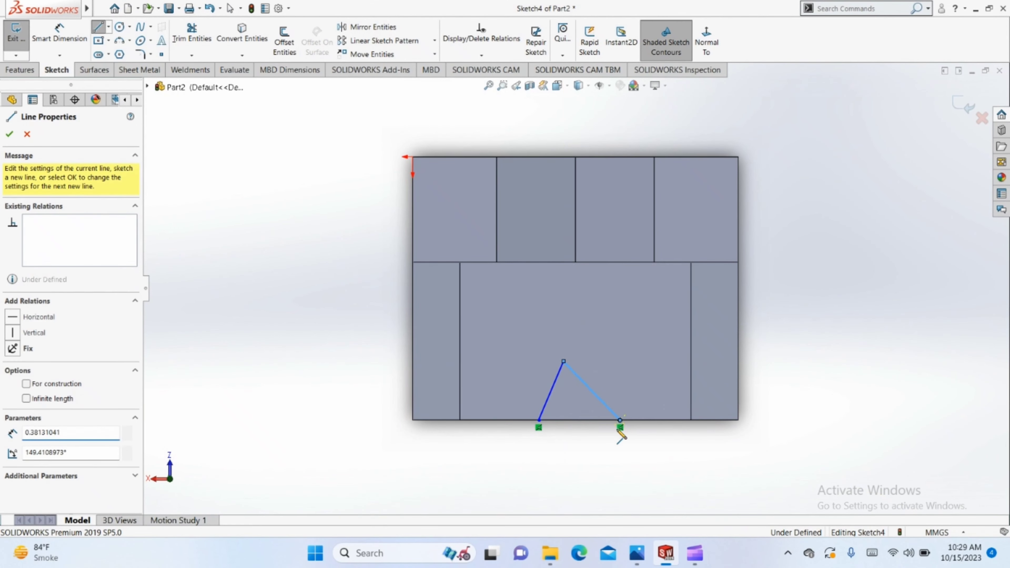
key(Escape)
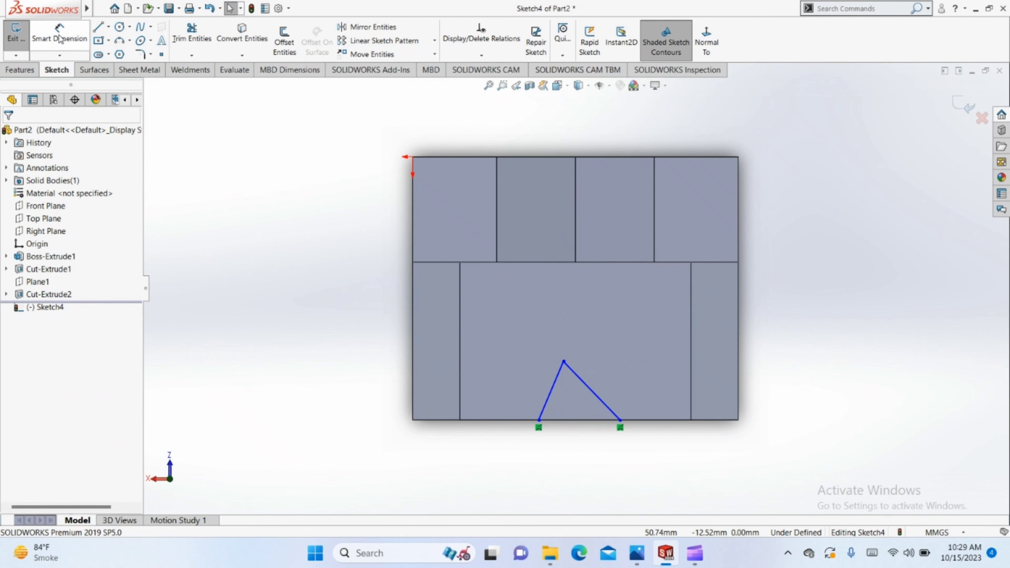
- Dimension the V apex 22 mm from the face's right edge
click(59, 34)
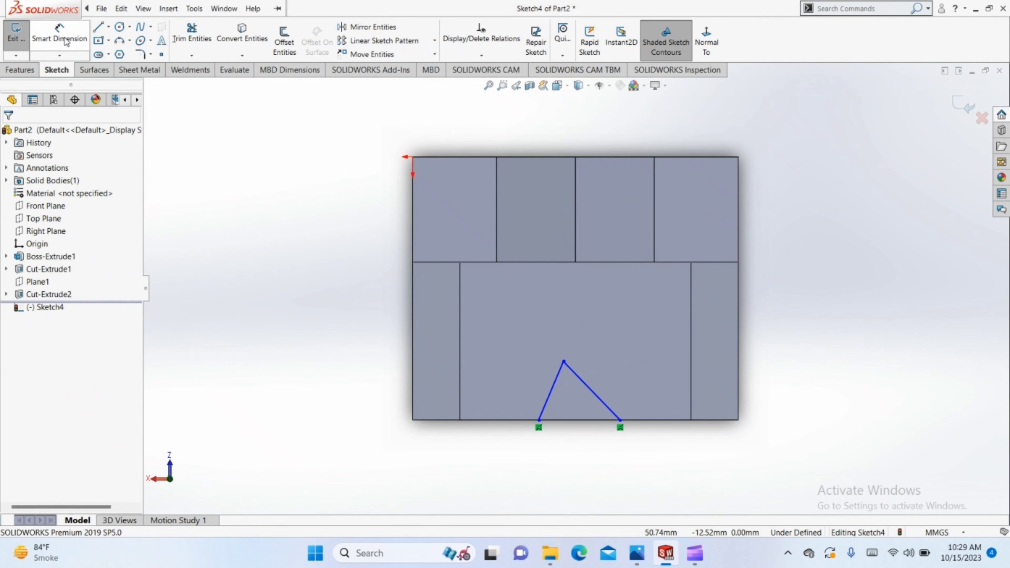
click(563, 361)
click(691, 344)
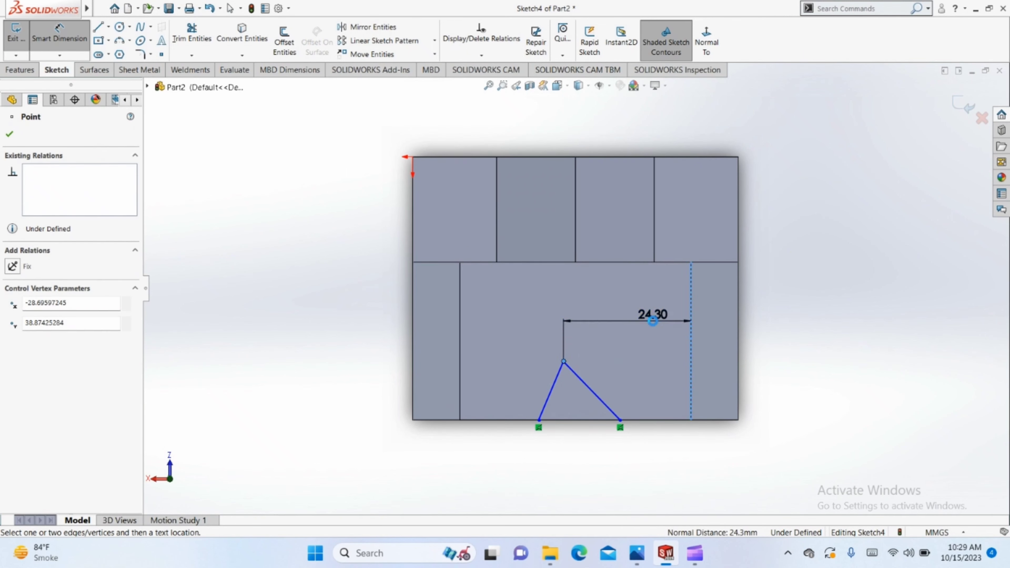
click(655, 324)
text(22)
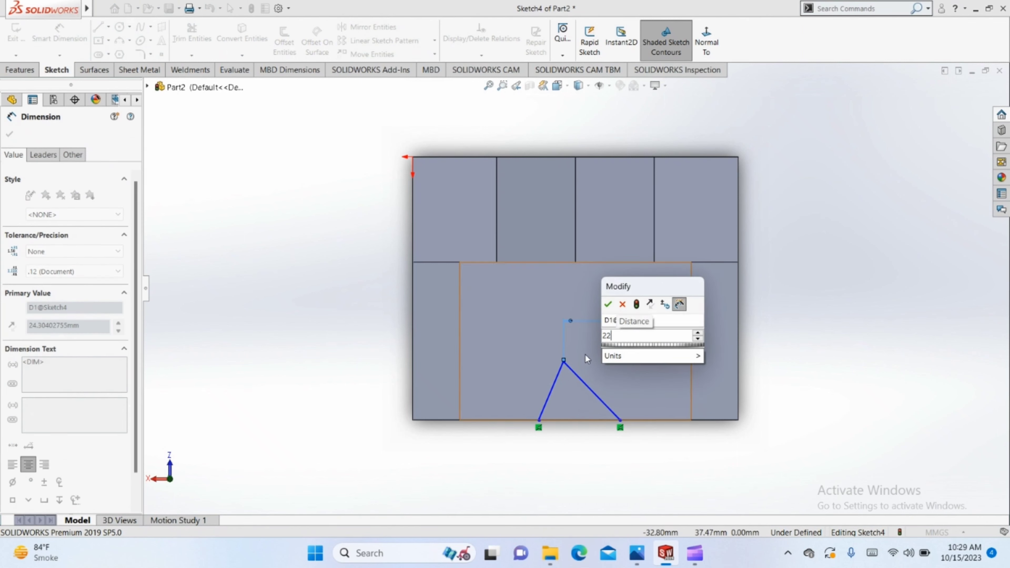
key(Return)
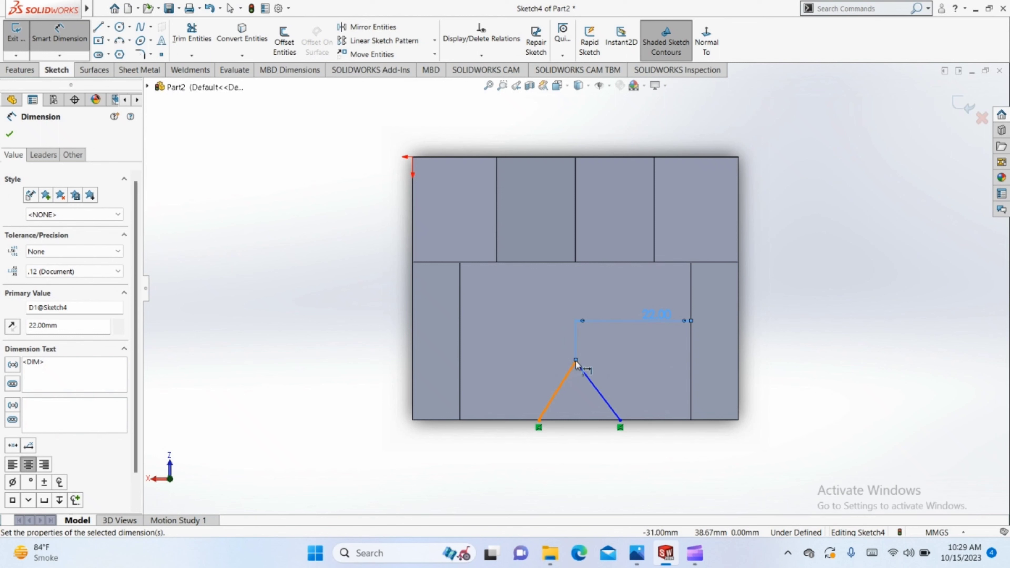
click(584, 374)
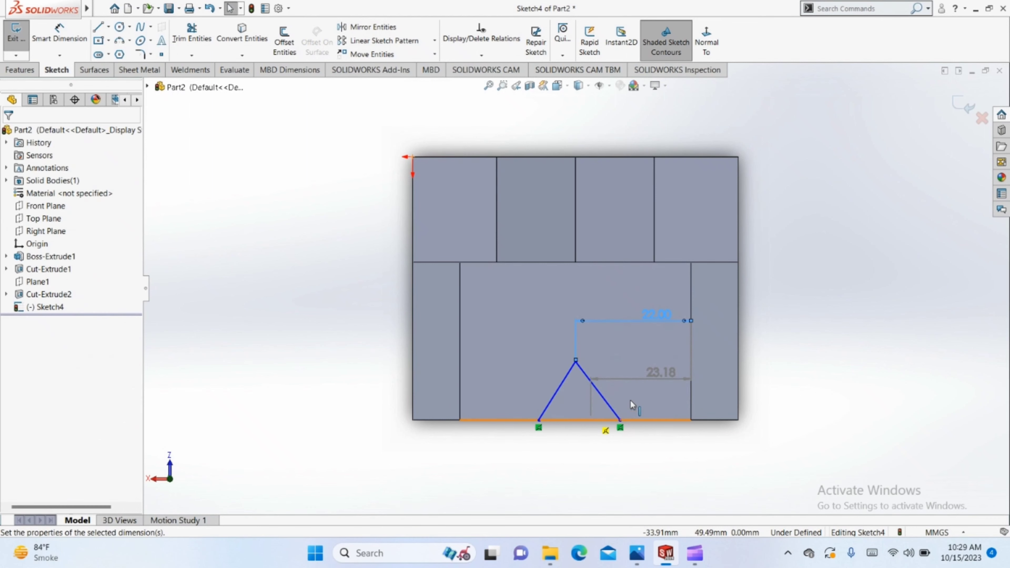
key(Escape)
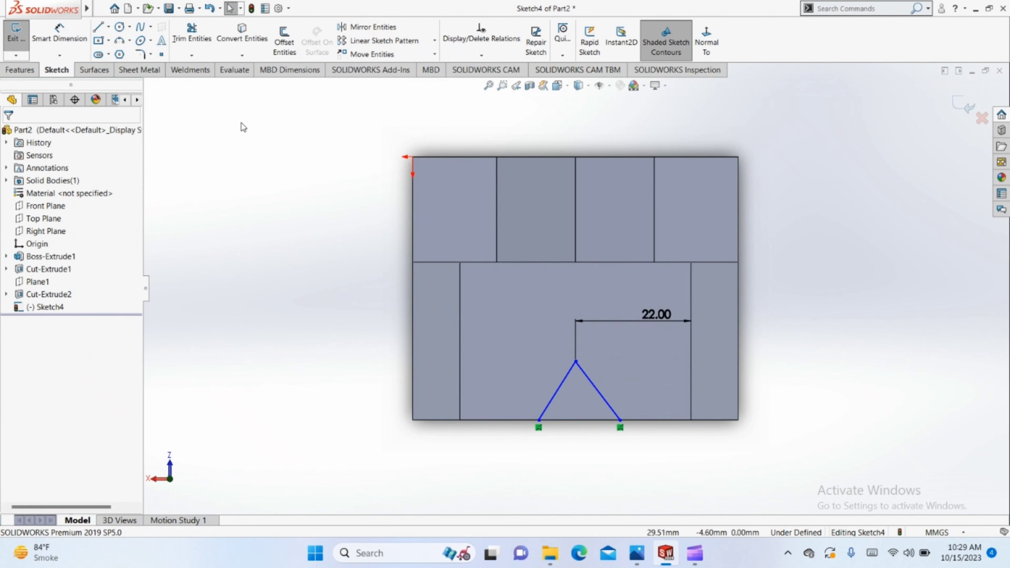
- Dimension the notch 9 mm deep and 18 mm wide at its base
click(60, 34)
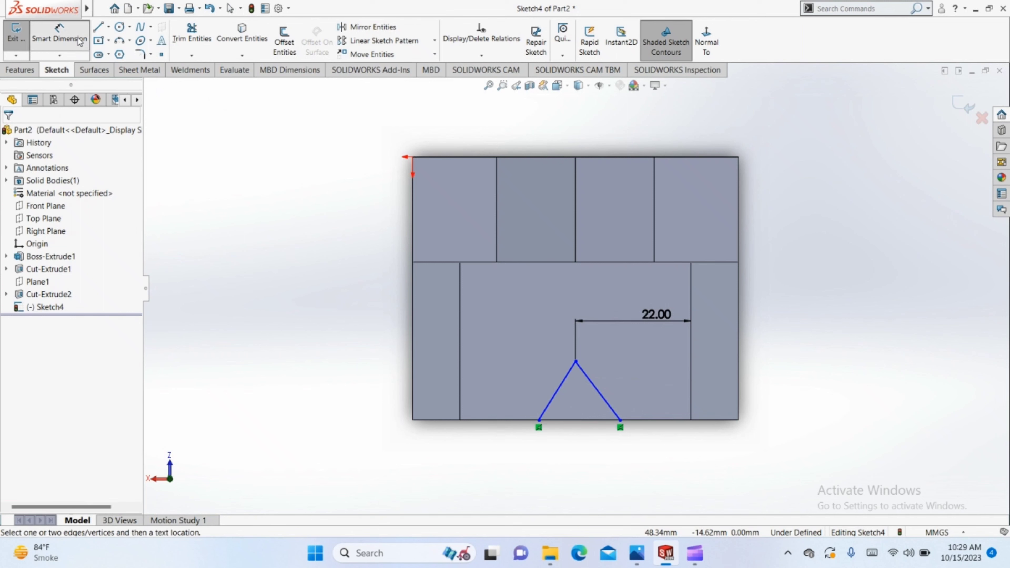
click(576, 362)
click(588, 420)
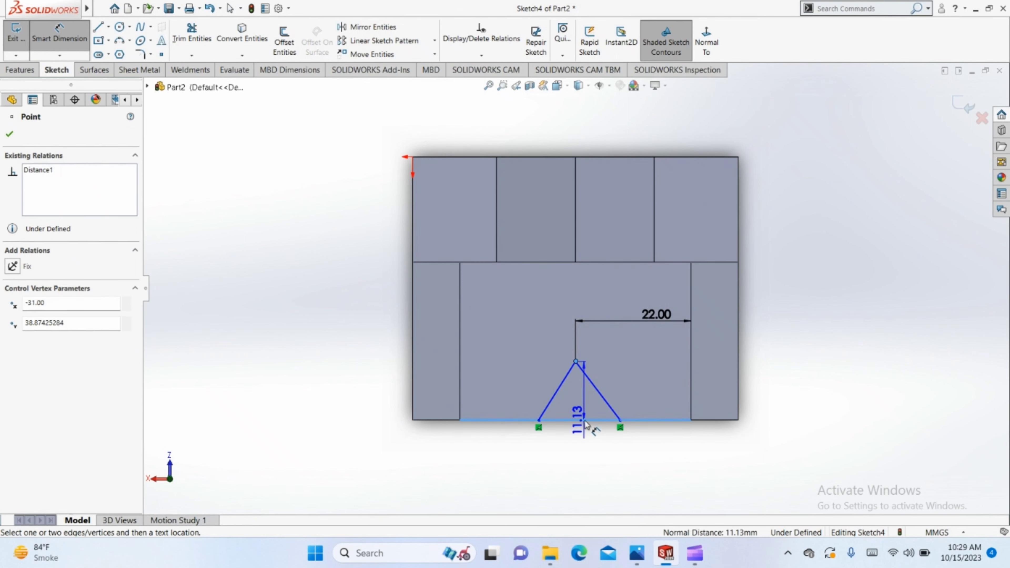
click(641, 385)
text(9)
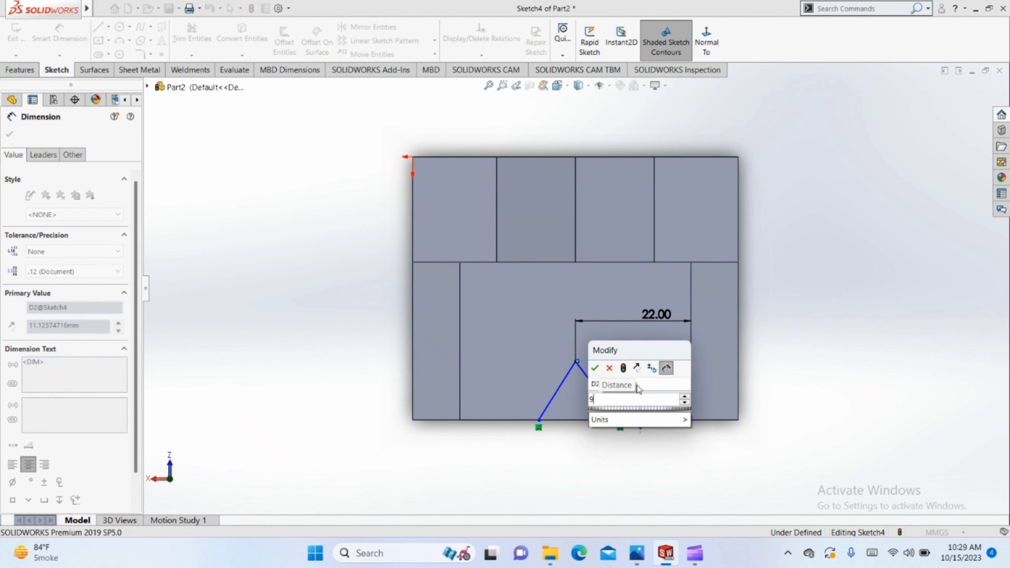
key(Return)
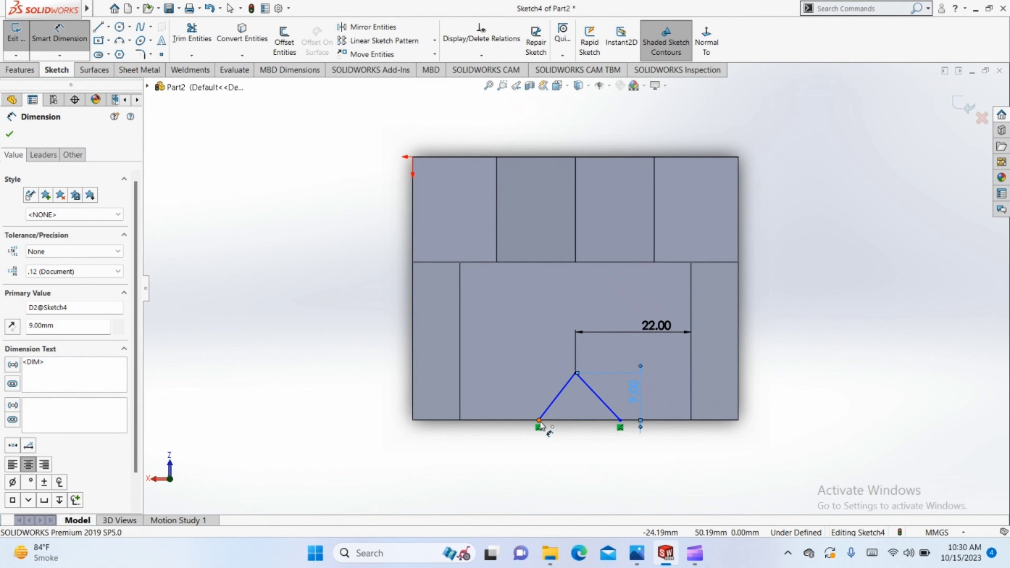
click(615, 426)
click(538, 420)
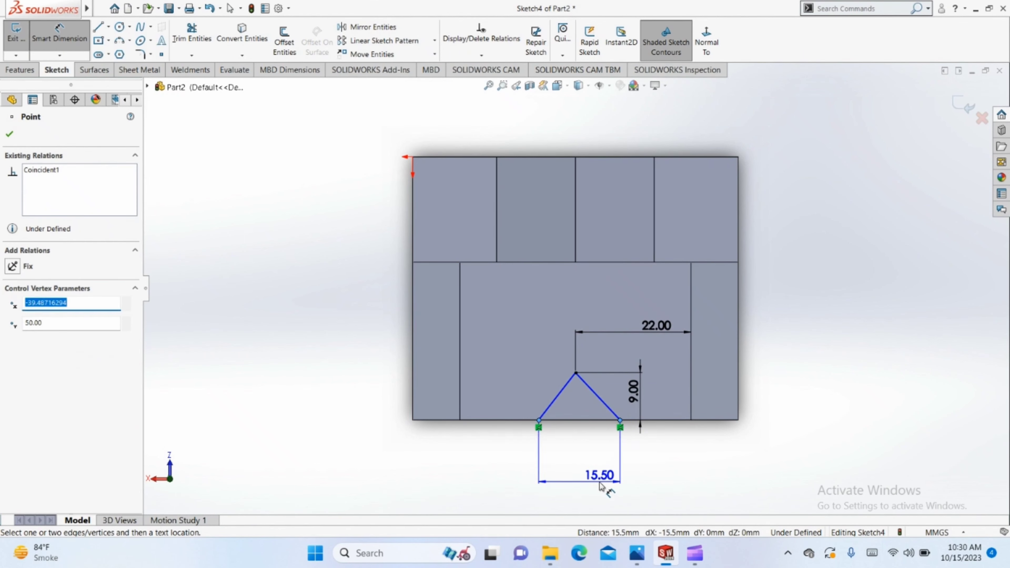
click(600, 483)
text(18)
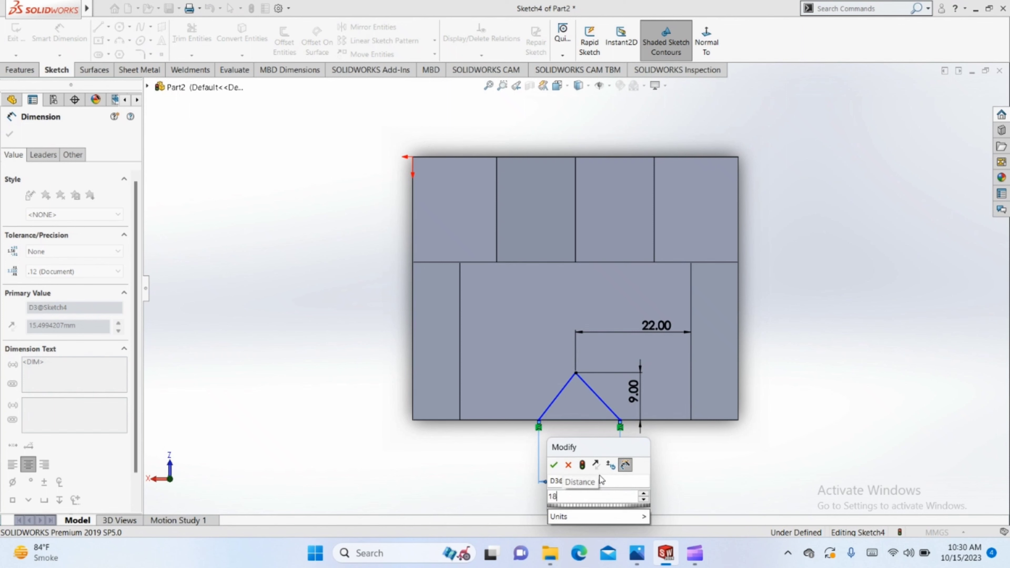
key(Return)
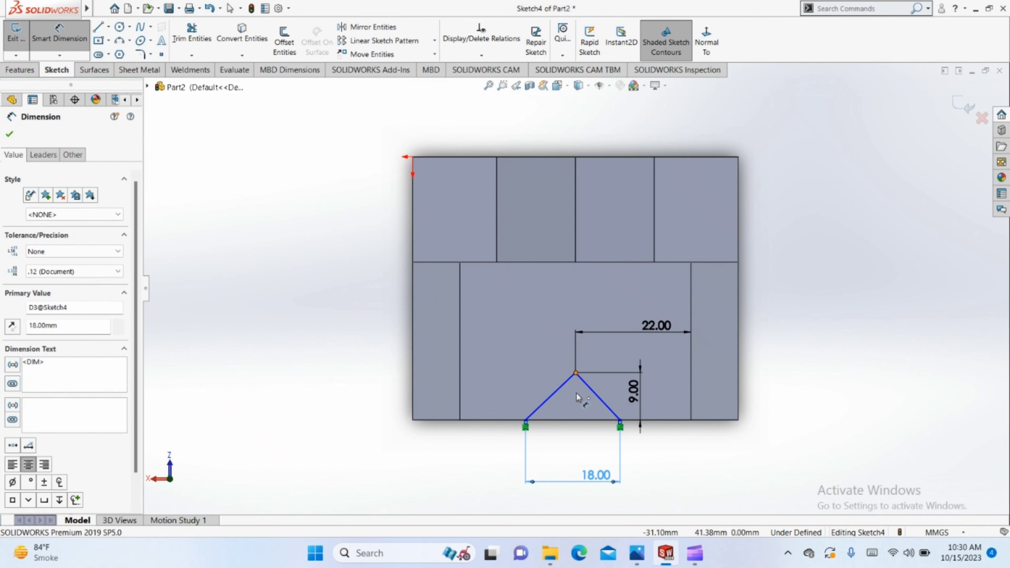
- Place the apex 9 mm from the base's left end, fully defining the sketch
click(576, 373)
click(526, 420)
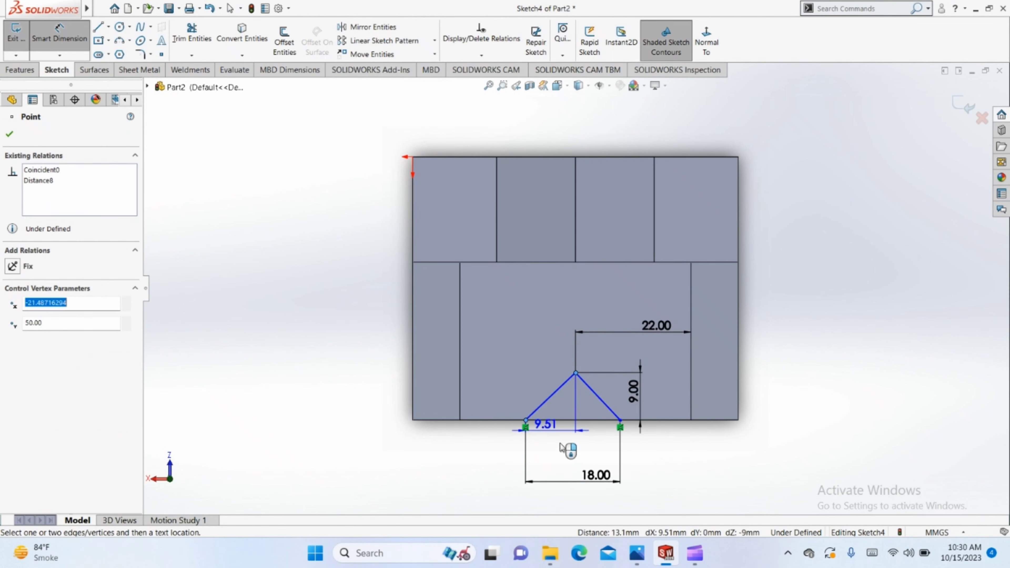
click(566, 445)
text(9.00mm)
key(Return)
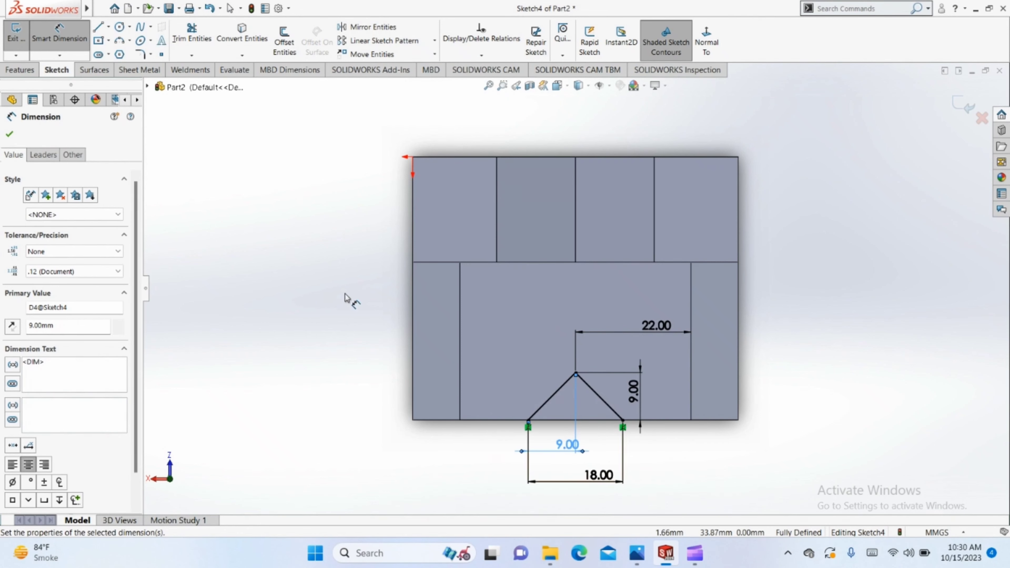
click(14, 70)
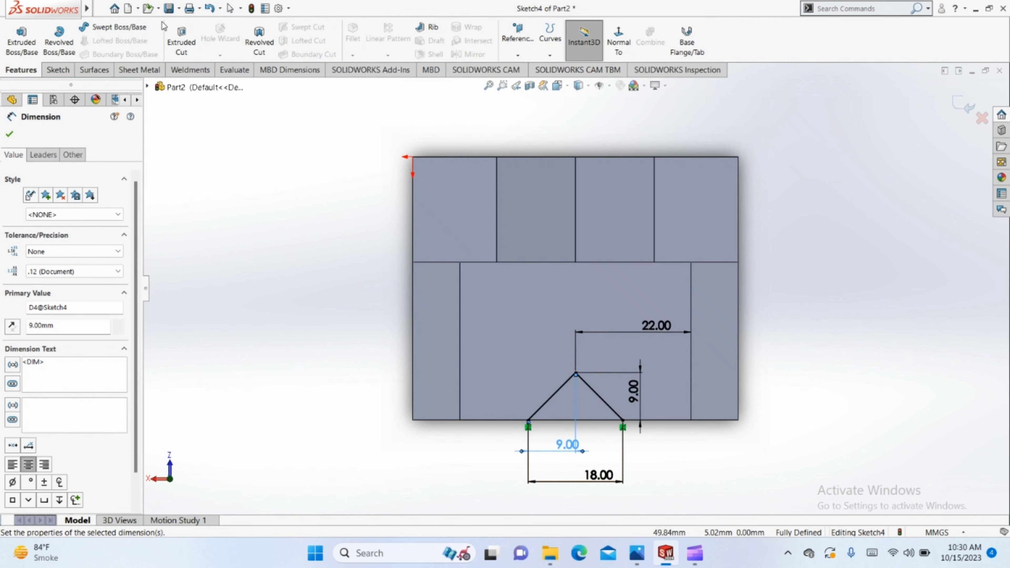
- Start an Extruded Cut using the V triangle region as its contour
click(181, 40)
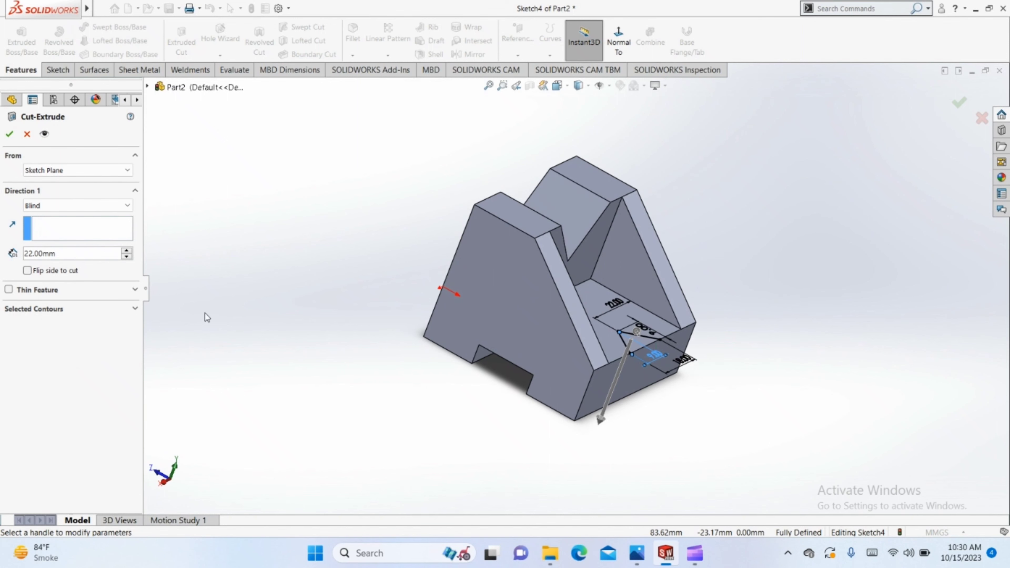
click(79, 310)
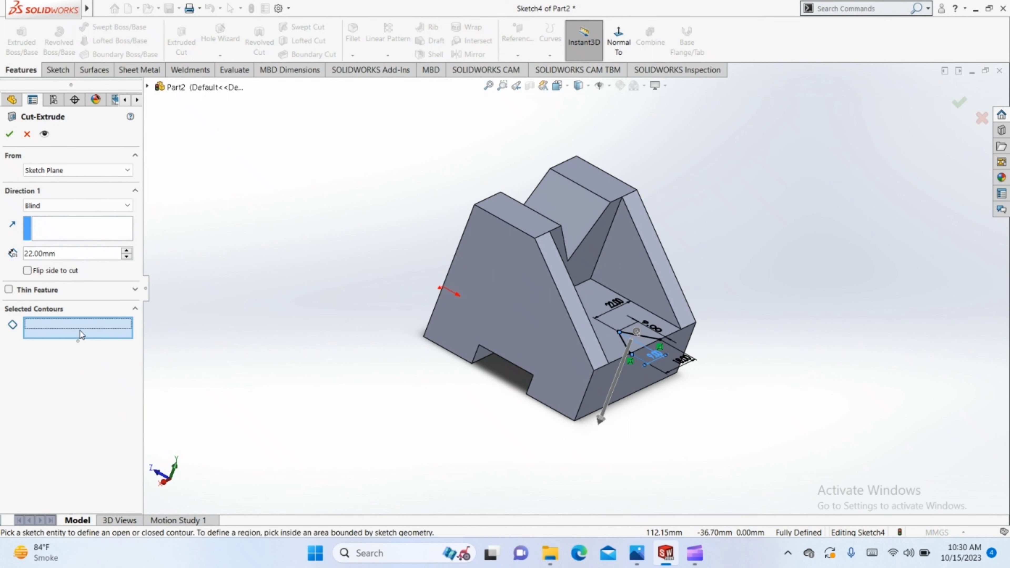
click(638, 341)
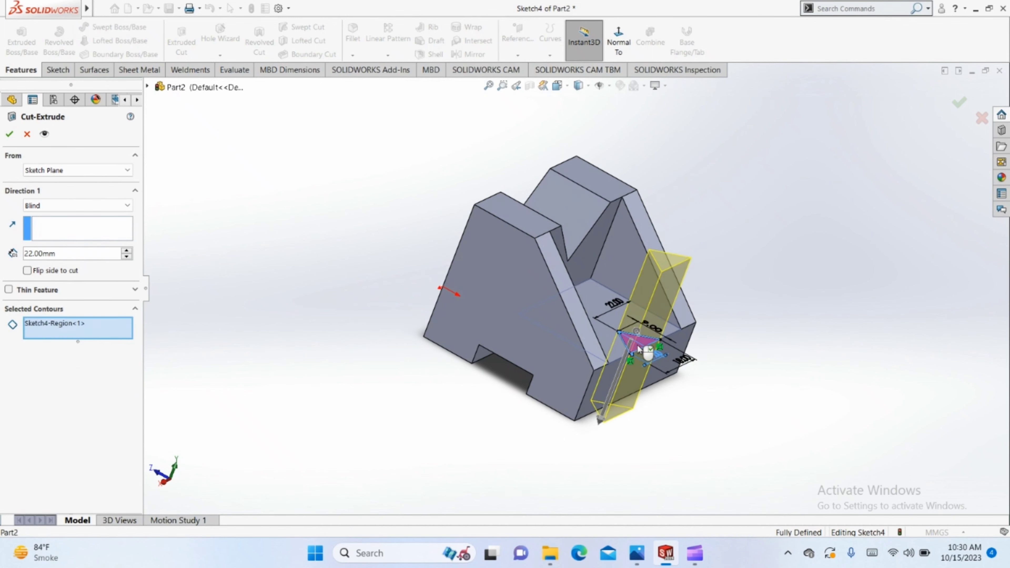
- Cut the V notch Through All in one direction only, with Direction 2 off
click(42, 205)
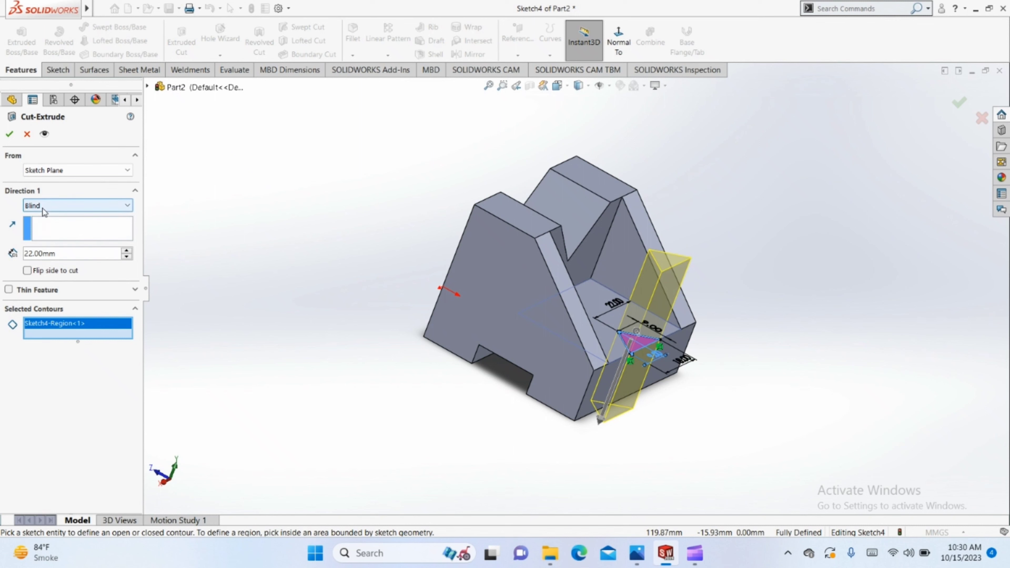
click(42, 216)
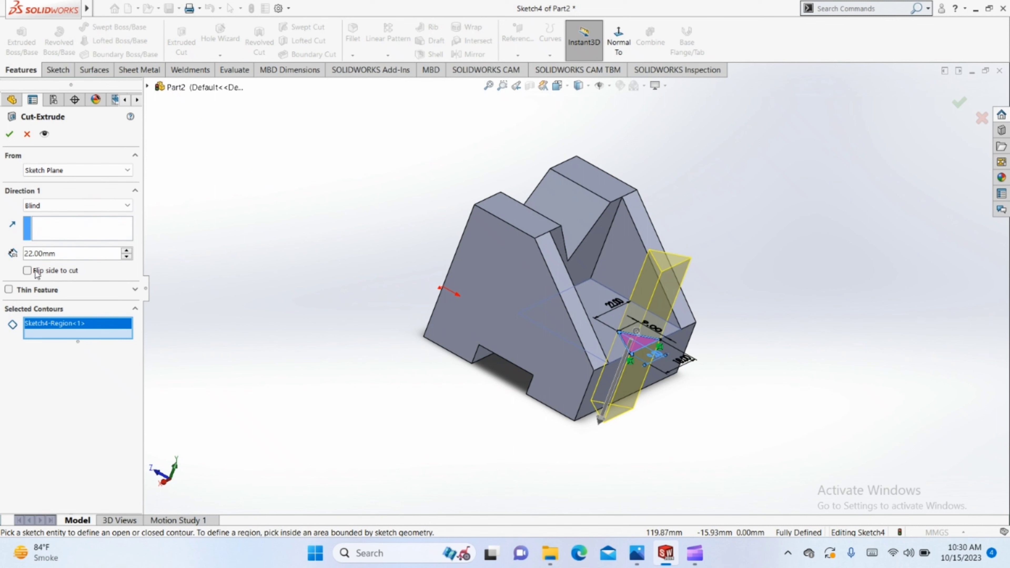
click(39, 211)
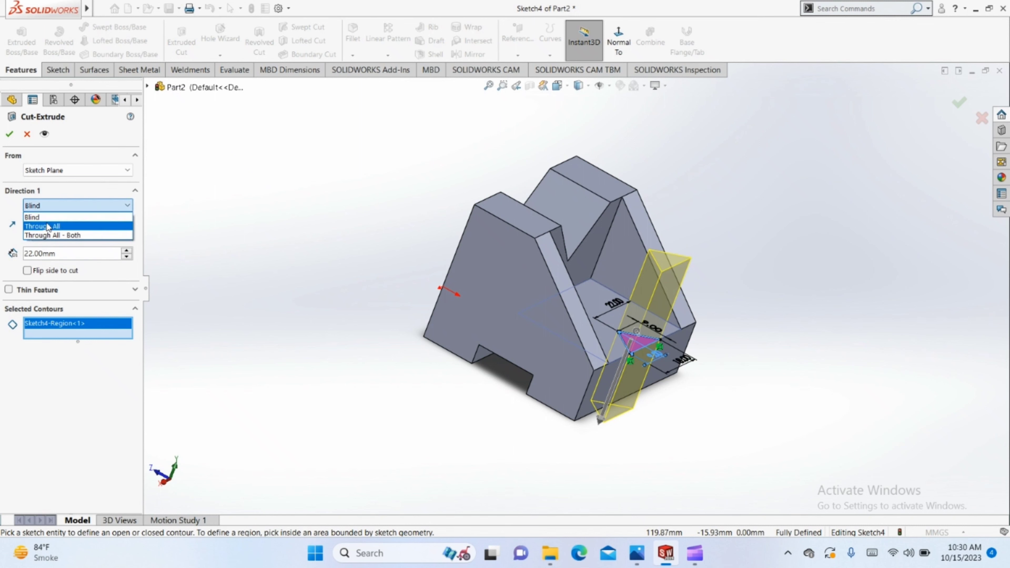
click(47, 224)
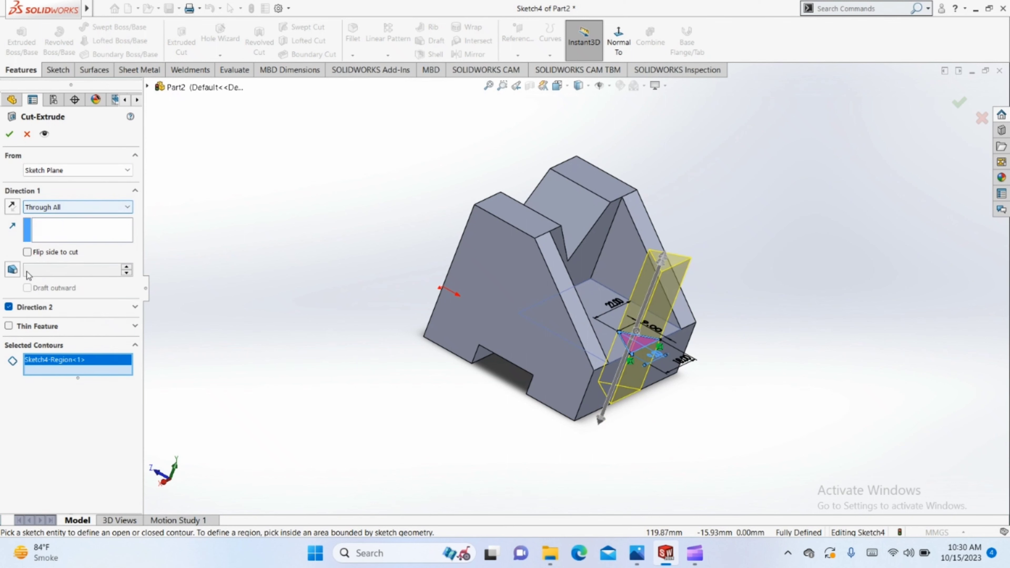
click(9, 307)
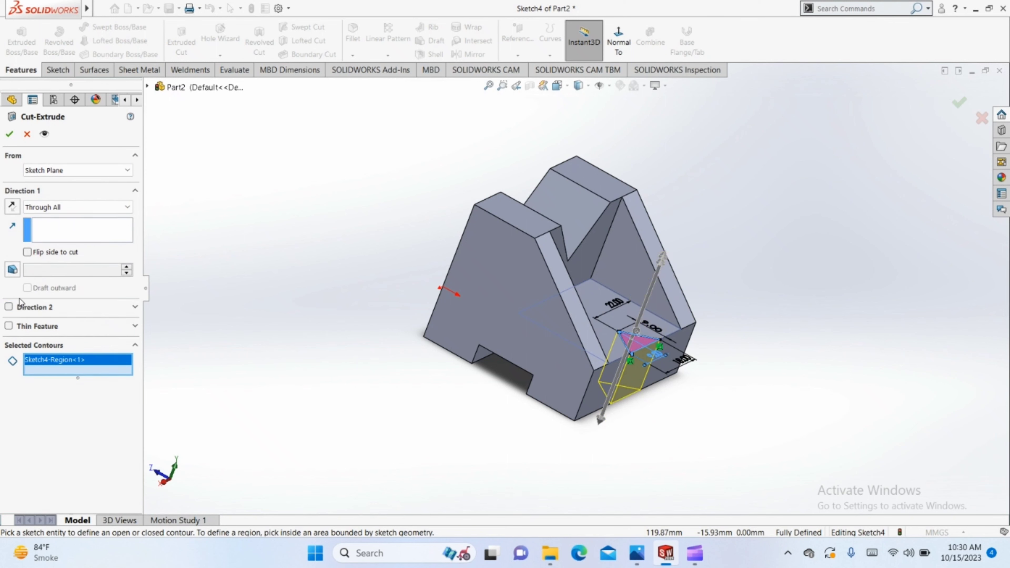
click(56, 207)
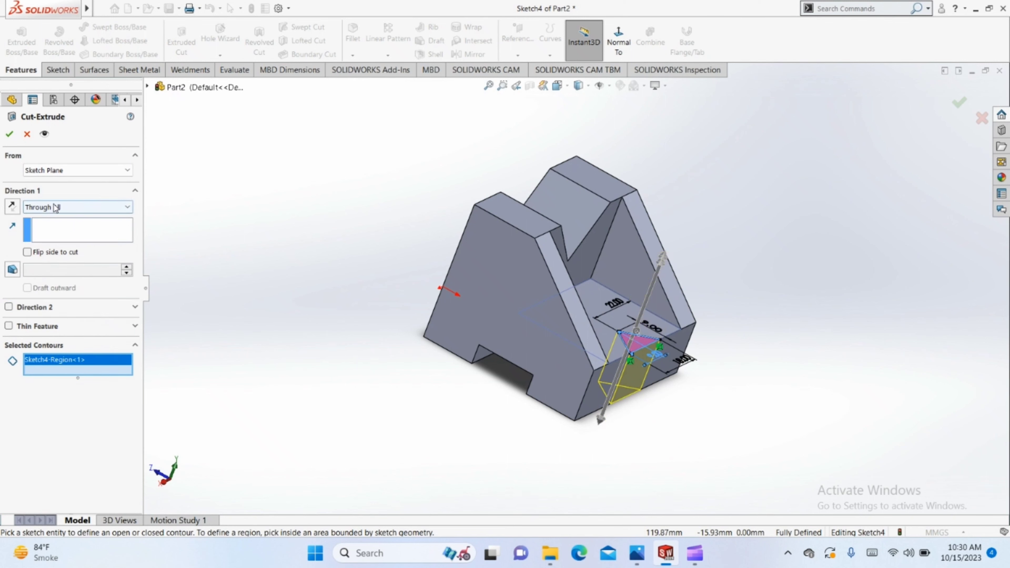
click(8, 134)
click(9, 136)
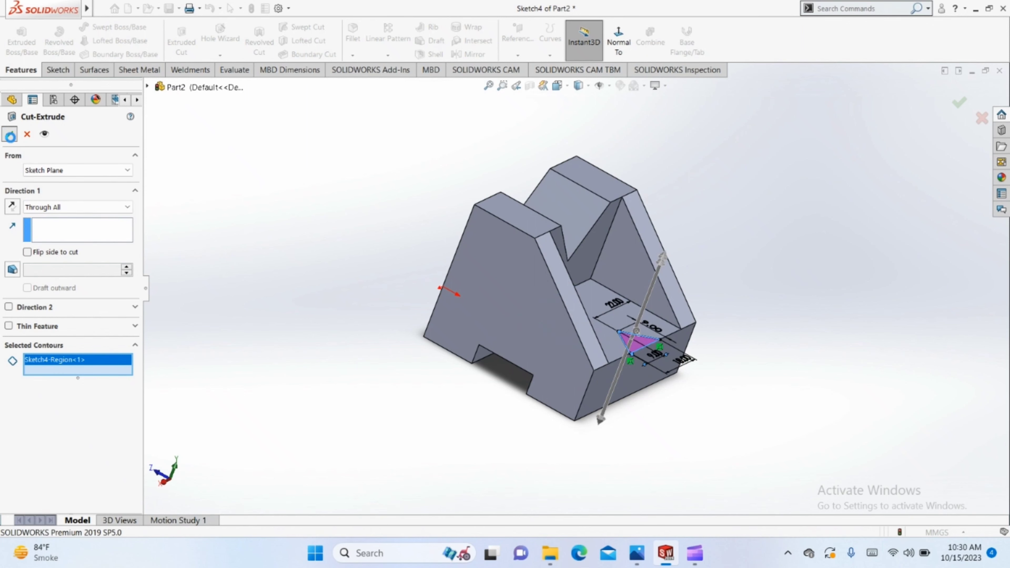
mouse_move(382, 347)
middle_down()
mouse_move(324, 341)
mouse_move(395, 327)
middle_up()
- Apply a teal colour appearance to the entire part
click(530, 295)
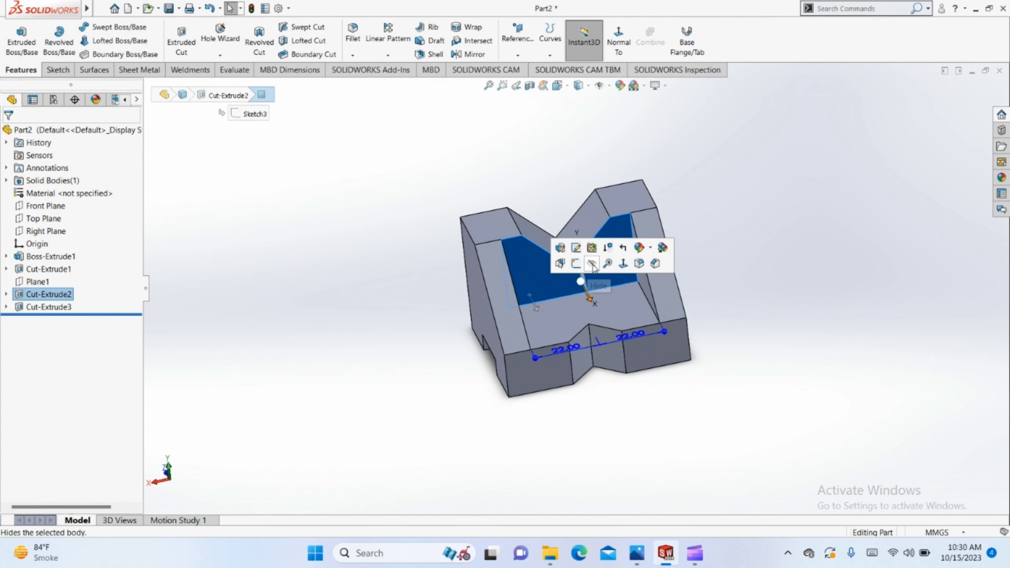
click(663, 302)
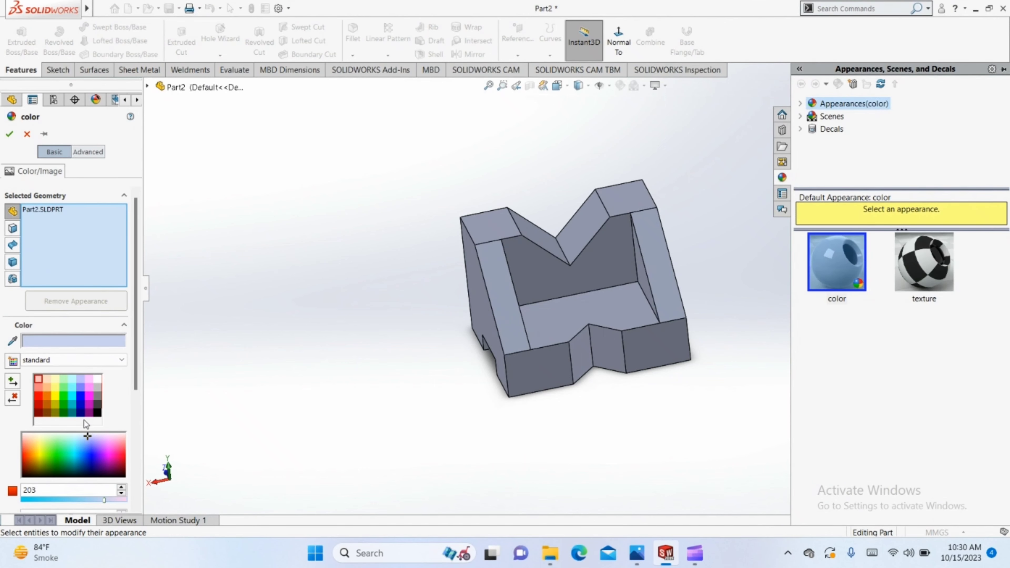
click(72, 395)
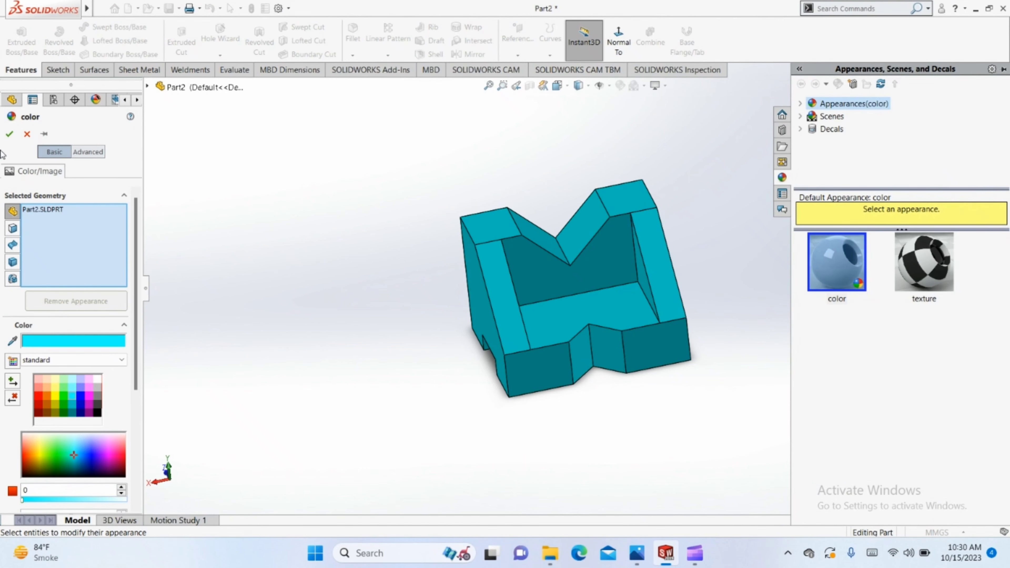
click(8, 134)
mouse_move(350, 361)
middle_down()
mouse_move(382, 316)
mouse_move(410, 300)
mouse_move(526, 318)
mouse_move(706, 354)
mouse_move(787, 406)
mouse_move(803, 444)
middle_up()
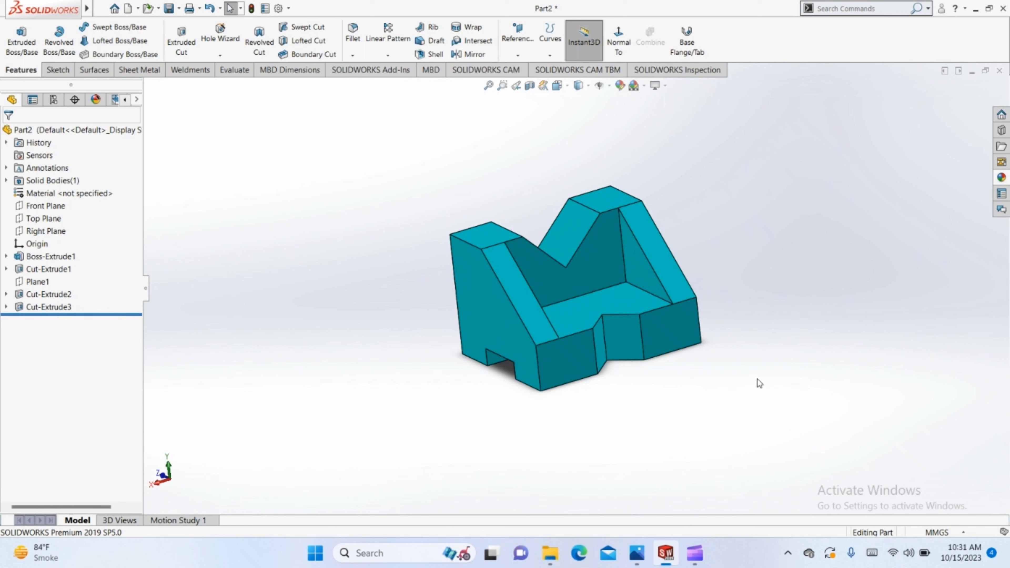
mouse_move(752, 373)
middle_down()
mouse_move(695, 390)
mouse_move(502, 327)
mouse_move(255, 354)
mouse_move(268, 219)
mouse_move(385, 148)
mouse_move(640, 155)
middle_up()
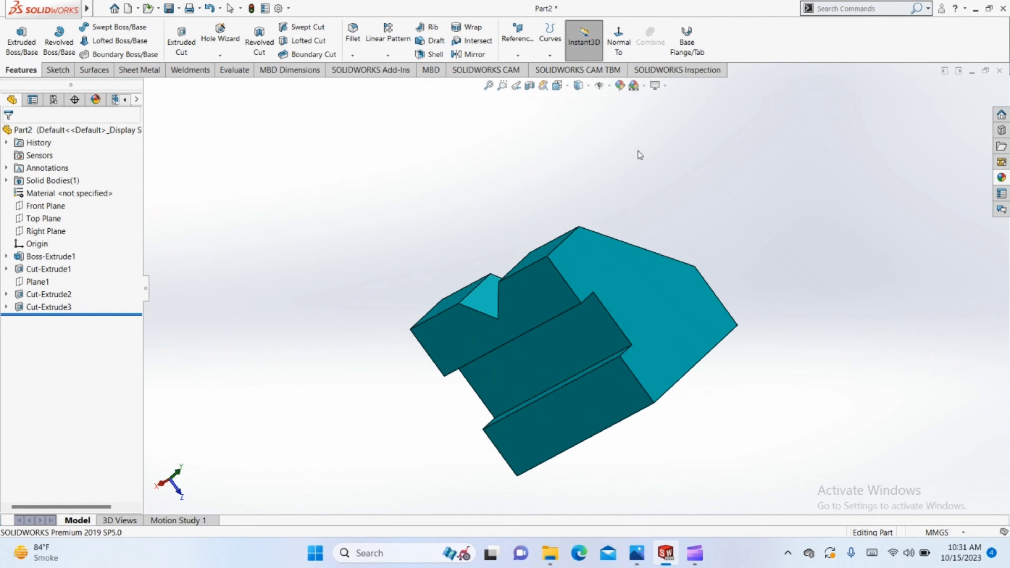
mouse_move(566, 238)
middle_down()
mouse_move(442, 435)
mouse_move(474, 269)
mouse_move(628, 266)
mouse_move(789, 293)
mouse_move(450, 313)
mouse_move(304, 354)
mouse_move(127, 469)
mouse_move(323, 349)
mouse_move(591, 377)
mouse_move(596, 350)
mouse_move(843, 361)
mouse_move(690, 375)
mouse_move(677, 356)
mouse_move(665, 516)
mouse_move(471, 285)
mouse_move(436, 417)
middle_up()
scroll(533, 328, down, 3)
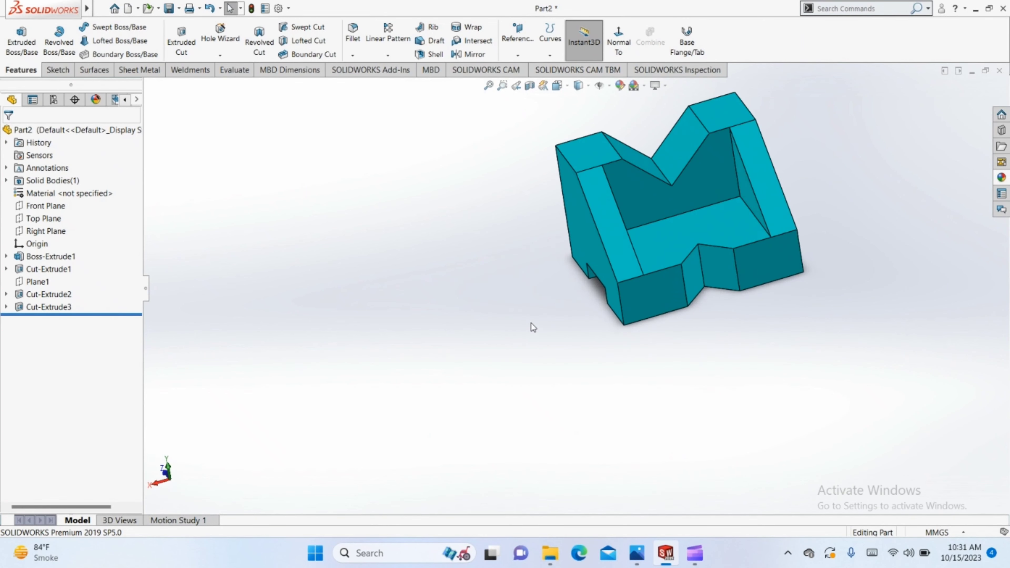
mouse_move(524, 310)
ctrl+middle_down()
mouse_move(424, 427)
mouse_move(410, 387)
ctrl+middle_up()
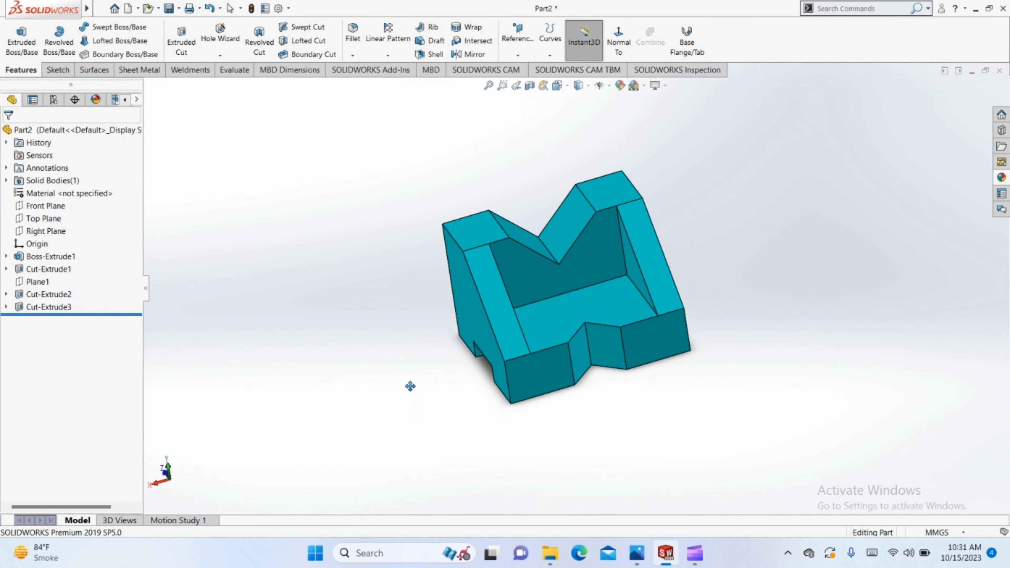